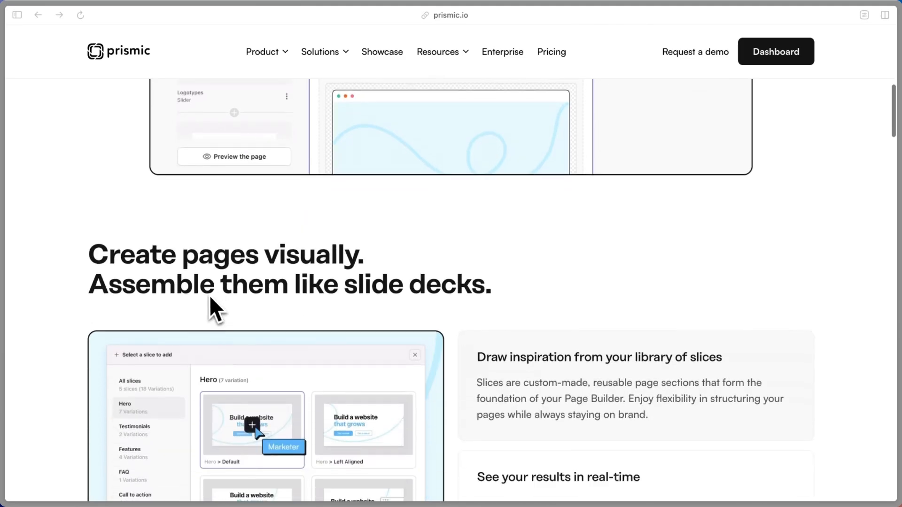
Scroll down through the Page Builder marketing page on prismic.io
{"action": "scroll", "coordinate": [85, 262], "scroll_direction": "down", "scroll_amount": 1}
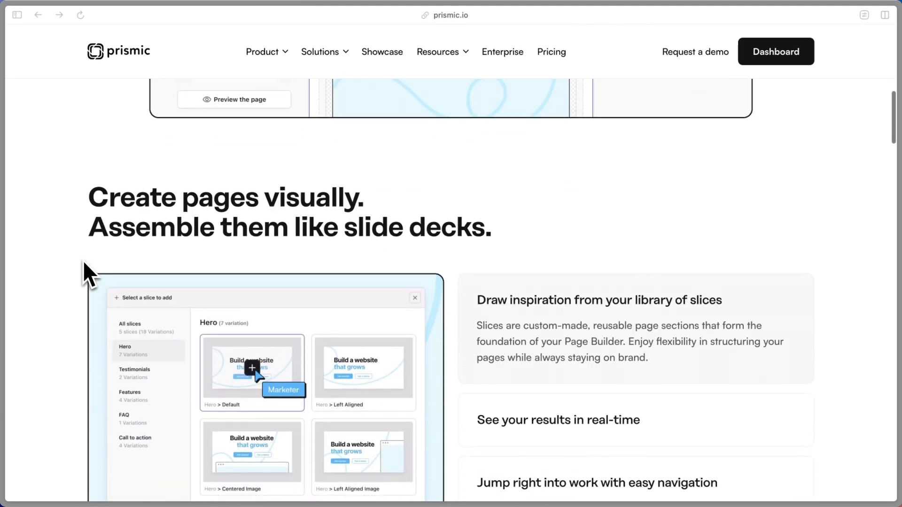
{"action": "scroll", "coordinate": [488, 319], "scroll_direction": "down", "scroll_amount": 2}
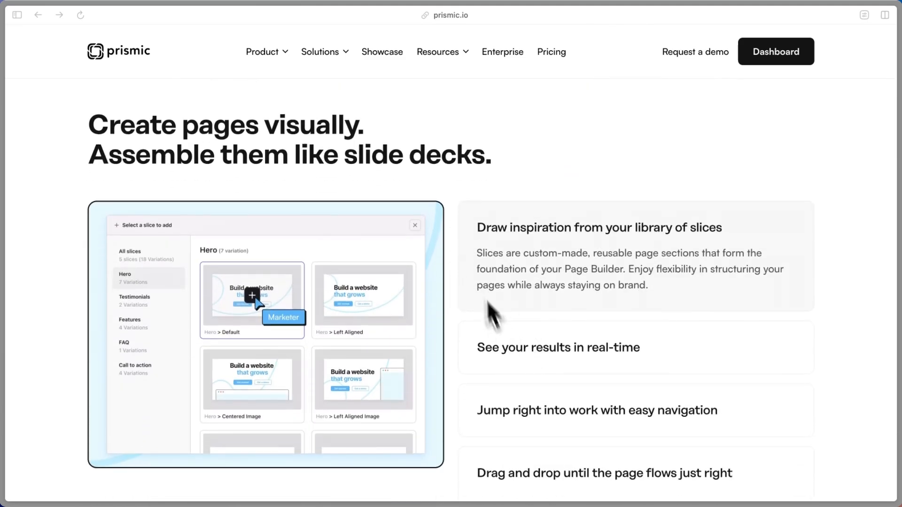
{"action": "scroll", "coordinate": [493, 300], "scroll_direction": "down", "scroll_amount": 5}
{"action": "scroll", "coordinate": [424, 299], "scroll_direction": "down", "scroll_amount": 2}
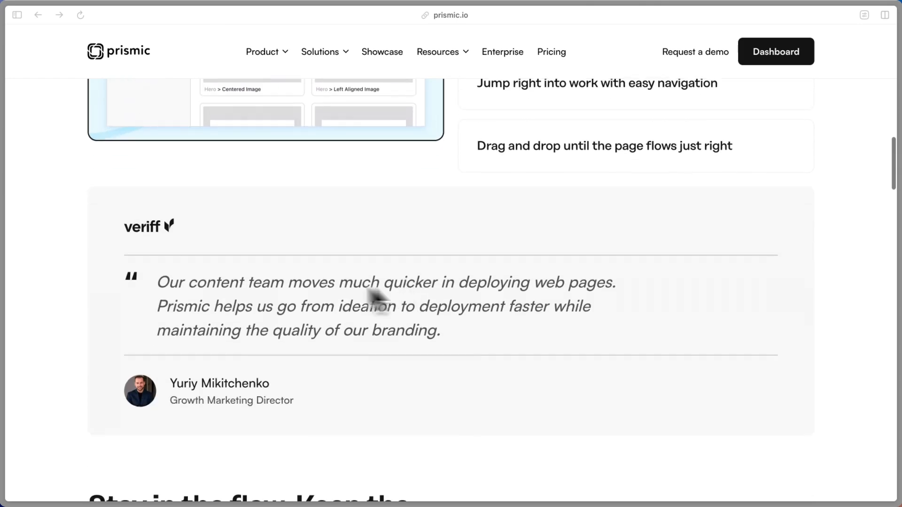
{"action": "scroll", "coordinate": [278, 282], "scroll_direction": "down", "scroll_amount": 8}
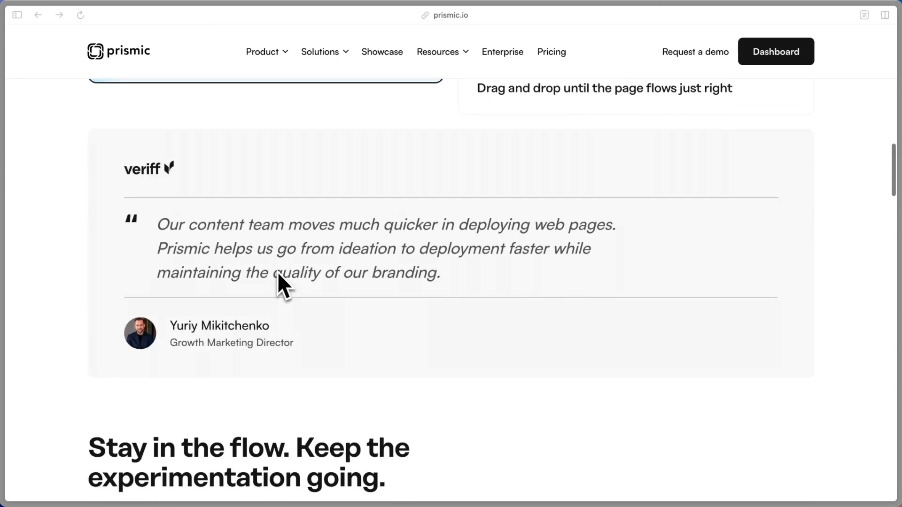
{"action": "scroll", "coordinate": [277, 277], "scroll_direction": "down", "scroll_amount": 5}
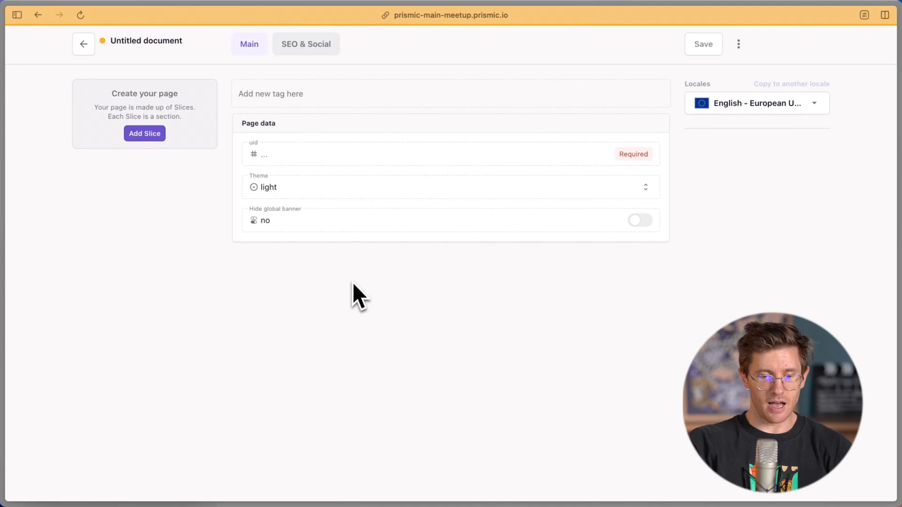
{"action": "scroll", "coordinate": [352, 283], "scroll_direction": "down", "scroll_amount": 1}
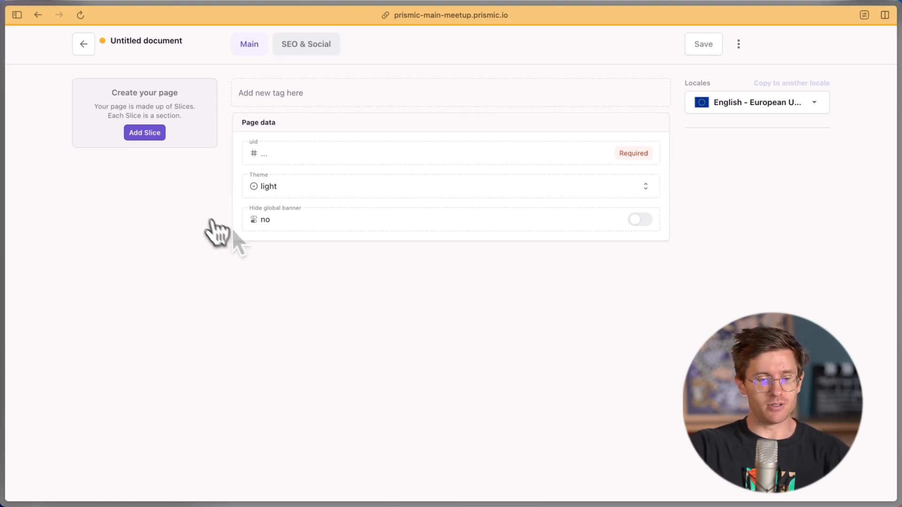
Open the Select a slice library for the empty page and browse its list
{"action": "left_click", "coordinate": [148, 135]}
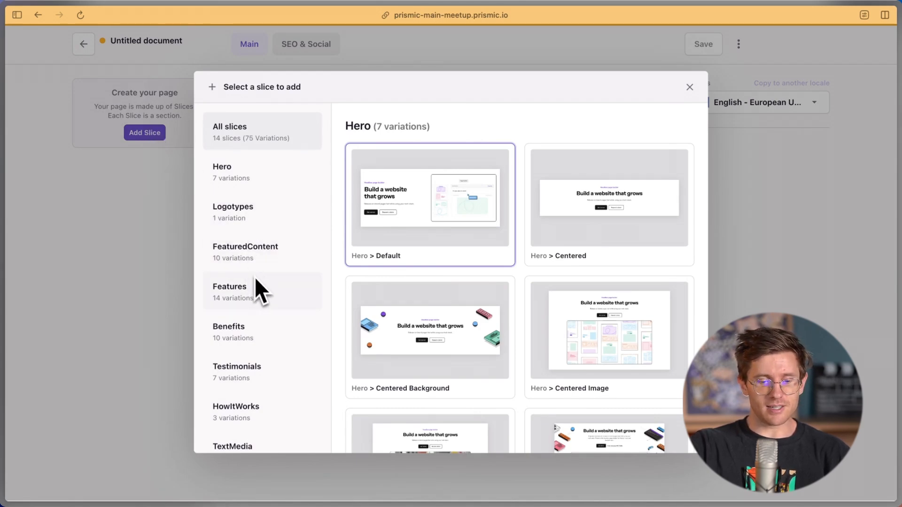
{"action": "scroll", "coordinate": [256, 289], "scroll_direction": "down", "scroll_amount": 6}
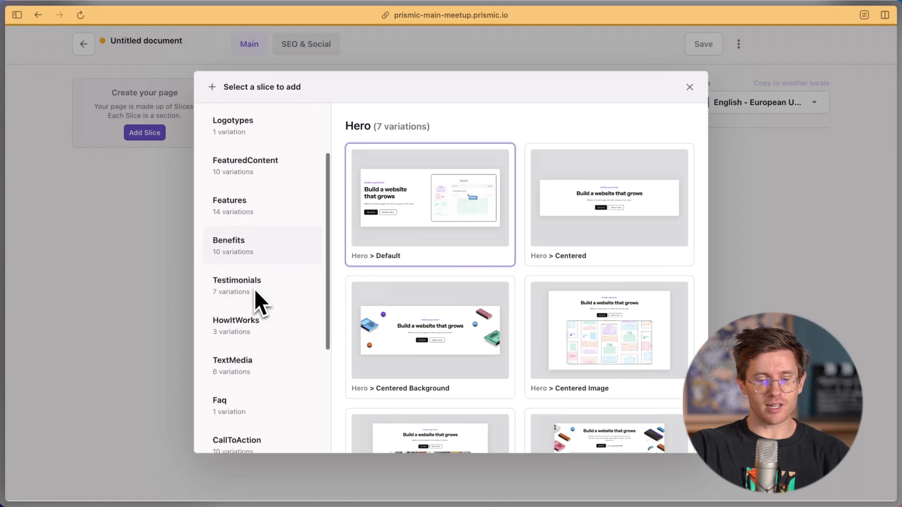
{"action": "scroll", "coordinate": [255, 290], "scroll_direction": "up", "scroll_amount": 6}
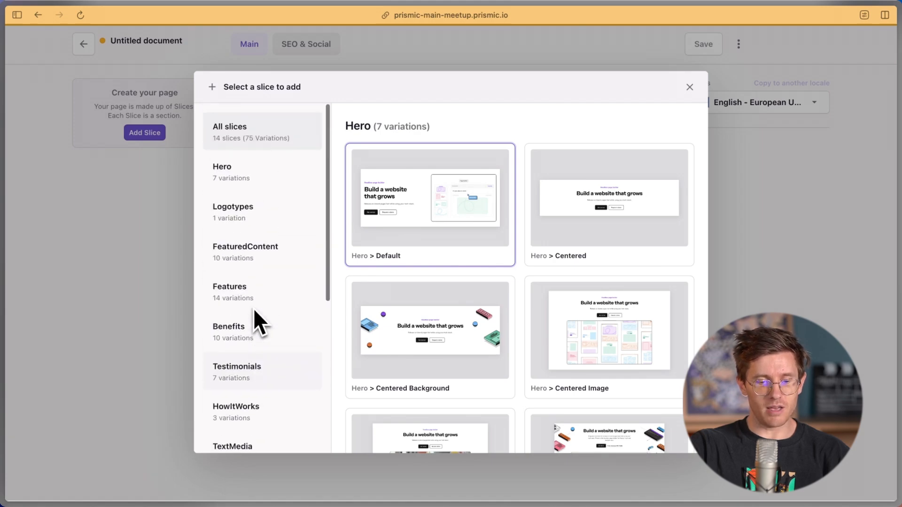
{"action": "scroll", "coordinate": [253, 325], "scroll_direction": "down", "scroll_amount": 2}
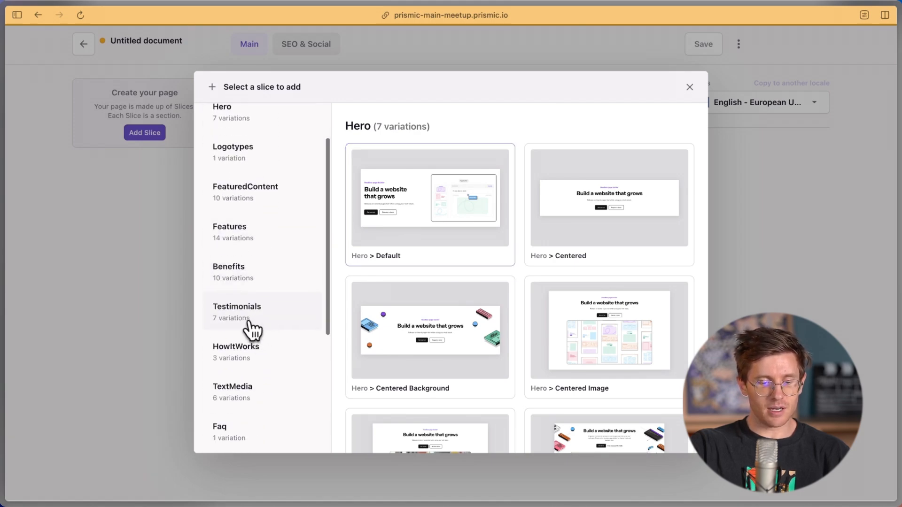
Preview the Testimonials, HowItWorks and TextMedia variations, then show the seven Hero variations
{"action": "left_click", "coordinate": [249, 319]}
{"action": "left_click", "coordinate": [247, 361]}
{"action": "left_click", "coordinate": [254, 389]}
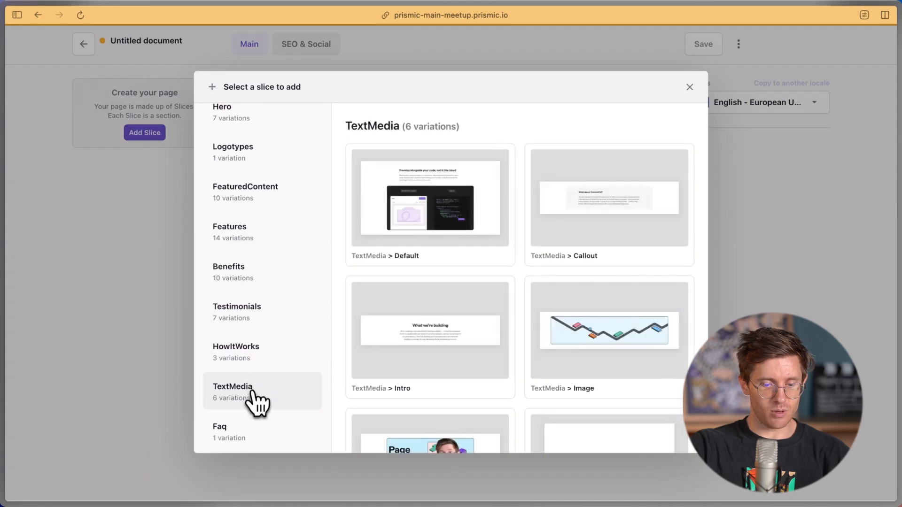
{"action": "scroll", "coordinate": [446, 235], "scroll_direction": "down", "scroll_amount": 2}
{"action": "scroll", "coordinate": [449, 328], "scroll_direction": "up", "scroll_amount": 2}
{"action": "scroll", "coordinate": [279, 305], "scroll_direction": "up", "scroll_amount": 2}
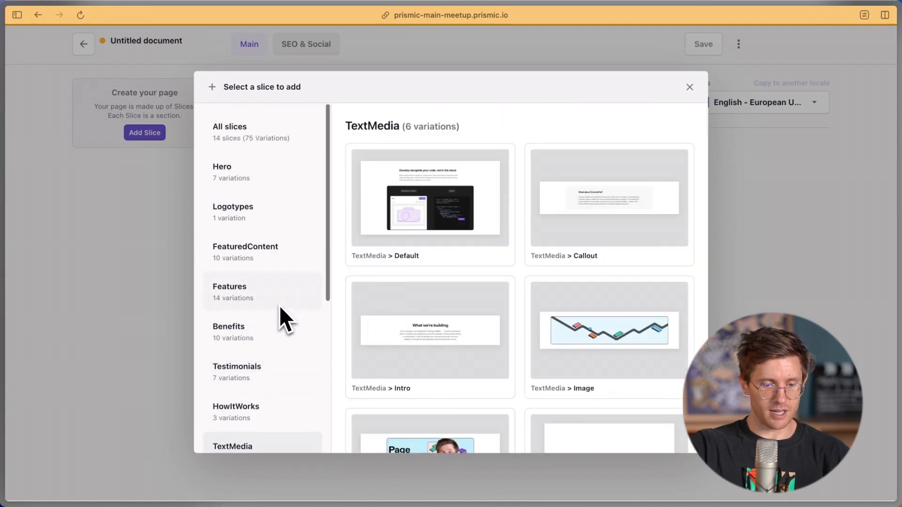
{"action": "left_click", "coordinate": [244, 190]}
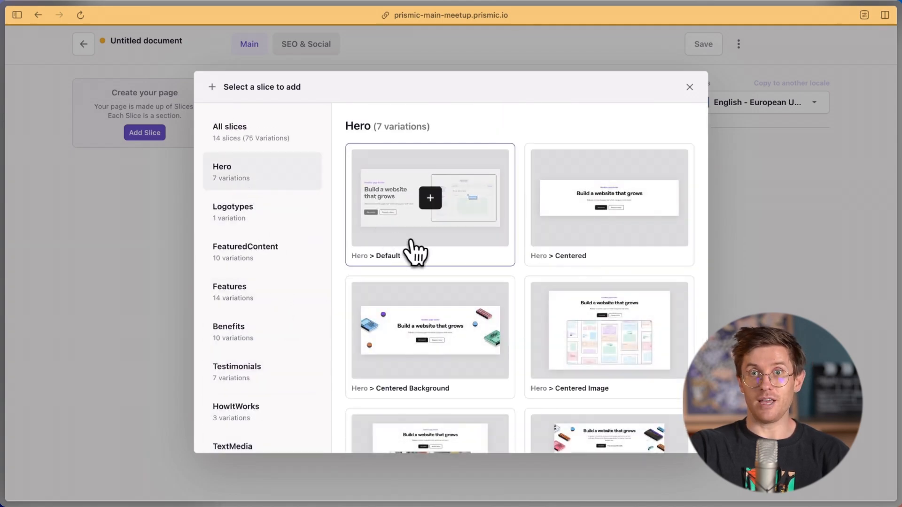
{"action": "scroll", "coordinate": [528, 286], "scroll_direction": "down", "scroll_amount": 1}
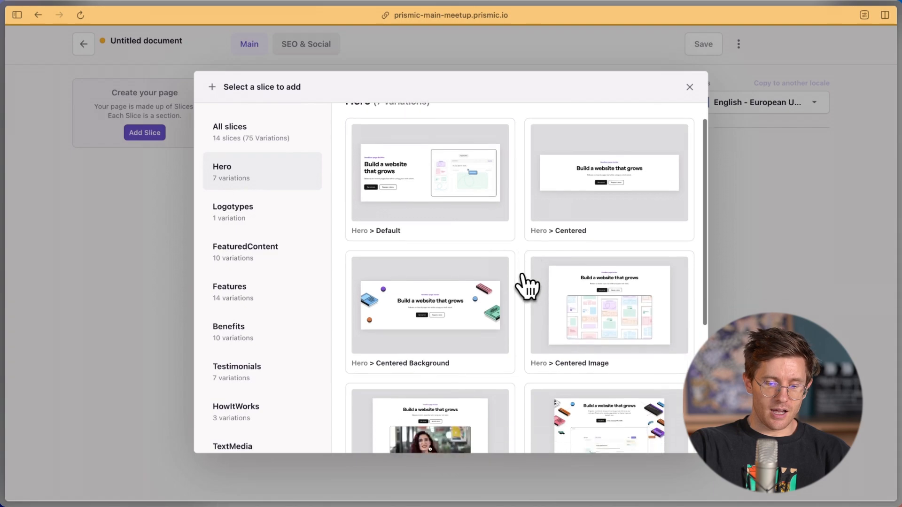
Add a Hero Centered Image slice with a blue 'Visual Page Builder' eyebrow
{"action": "left_click", "coordinate": [612, 311]}
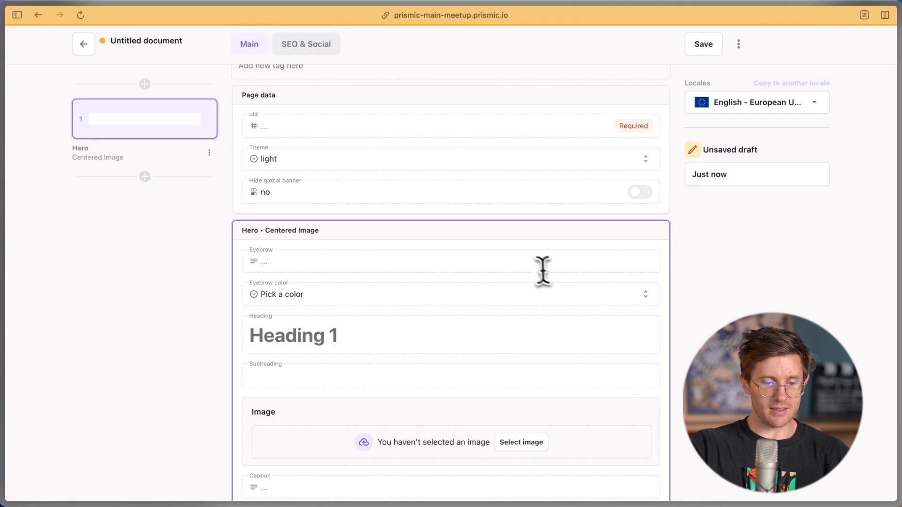
{"action": "left_click", "coordinate": [291, 262]}
{"action": "key", "text": "super+Tab"}
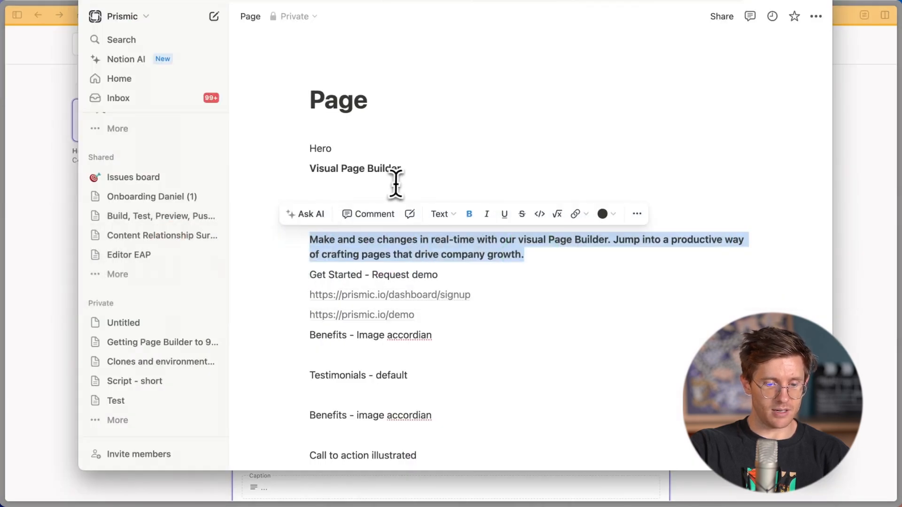
{"action": "left_click_drag", "start_coordinate": [407, 171], "coordinate": [302, 161]}
{"action": "key", "text": "super+c"}
{"action": "key", "text": "super+Tab"}
{"action": "key", "text": "super+v"}
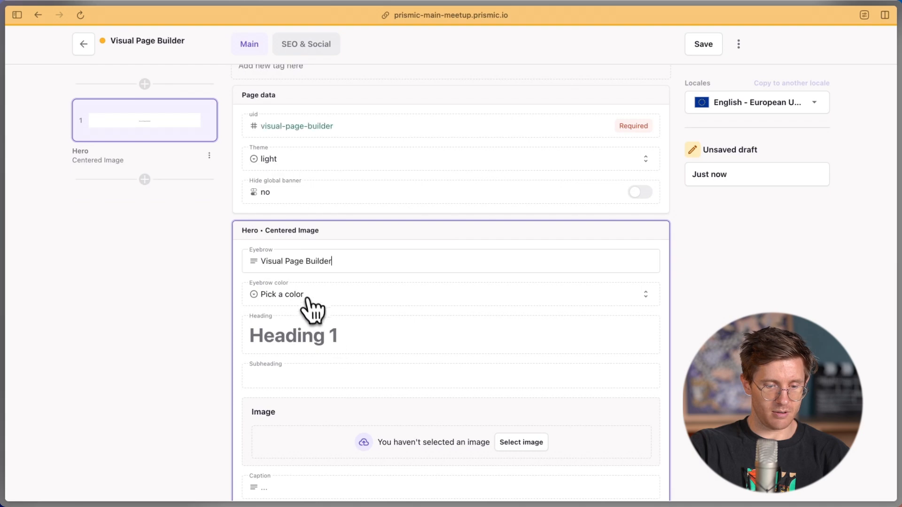
{"action": "left_click", "coordinate": [306, 296]}
{"action": "left_click", "coordinate": [291, 365]}
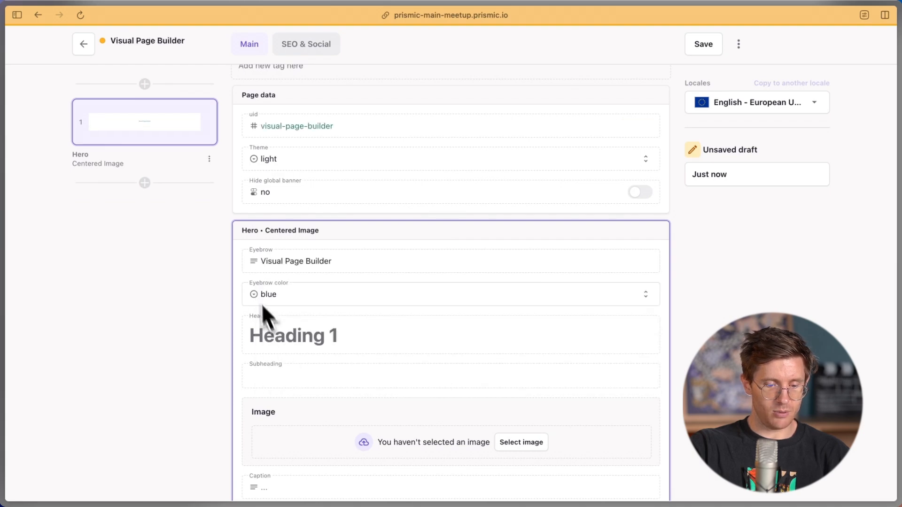
{"action": "scroll", "coordinate": [266, 300], "scroll_direction": "down", "scroll_amount": 1}
Copy 'Build a page like a slide deck' from the notes into the Heading field
{"action": "key", "text": "super+Tab"}
{"action": "left_click", "coordinate": [553, 216]}
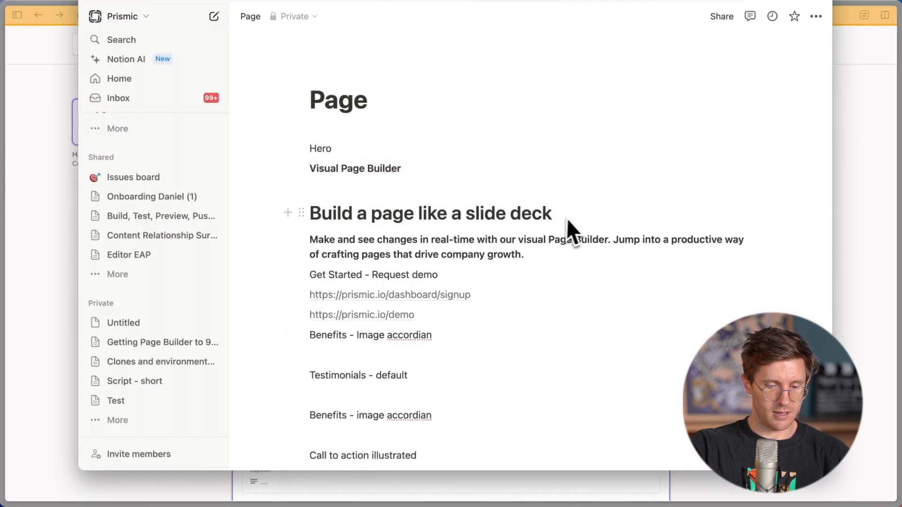
{"action": "left_click_drag", "start_coordinate": [564, 232], "coordinate": [310, 223]}
{"action": "key", "text": "super+c"}
{"action": "key", "text": "super+Tab"}
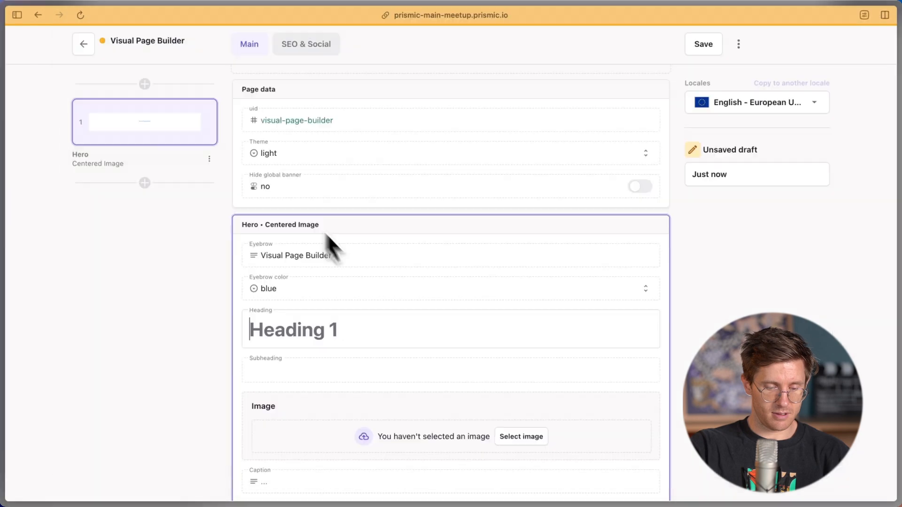
{"action": "left_click", "coordinate": [373, 341]}
{"action": "key", "text": "super+v"}
{"action": "scroll", "coordinate": [349, 338], "scroll_direction": "down", "scroll_amount": 1}
Paste the 'Make and see changes' paragraph from the notes into the Subheading field
{"action": "key", "text": "super+Tab"}
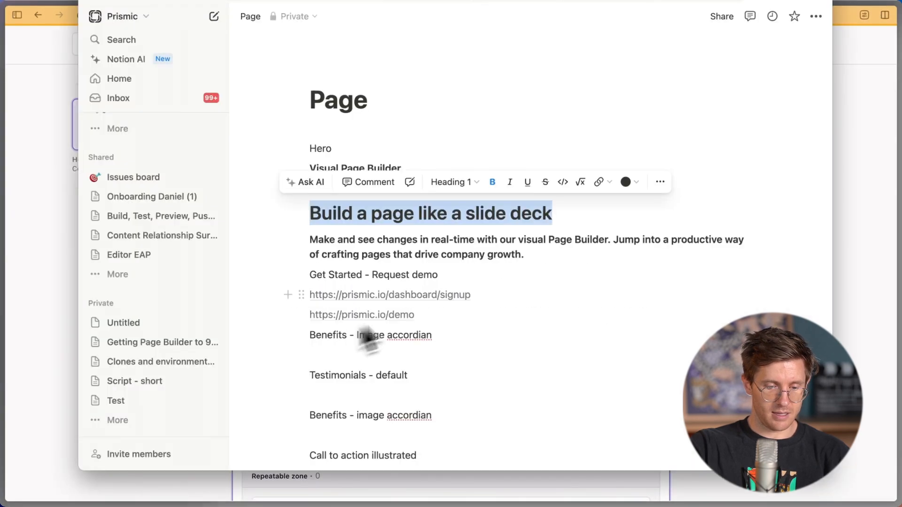
{"action": "left_click", "coordinate": [484, 263]}
{"action": "left_click_drag", "start_coordinate": [523, 256], "coordinate": [321, 243]}
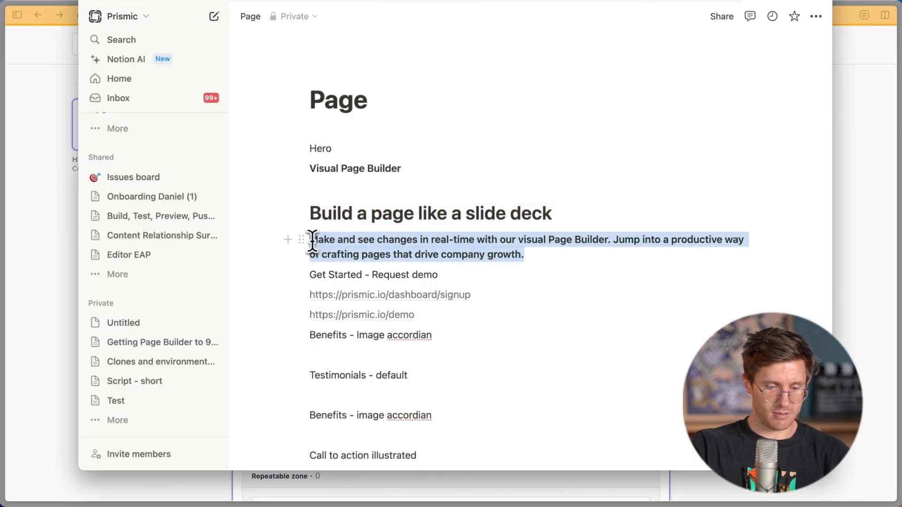
{"action": "key", "text": "super+c"}
{"action": "key", "text": "super+Tab"}
{"action": "left_click", "coordinate": [416, 339]}
{"action": "key", "text": "super+v"}
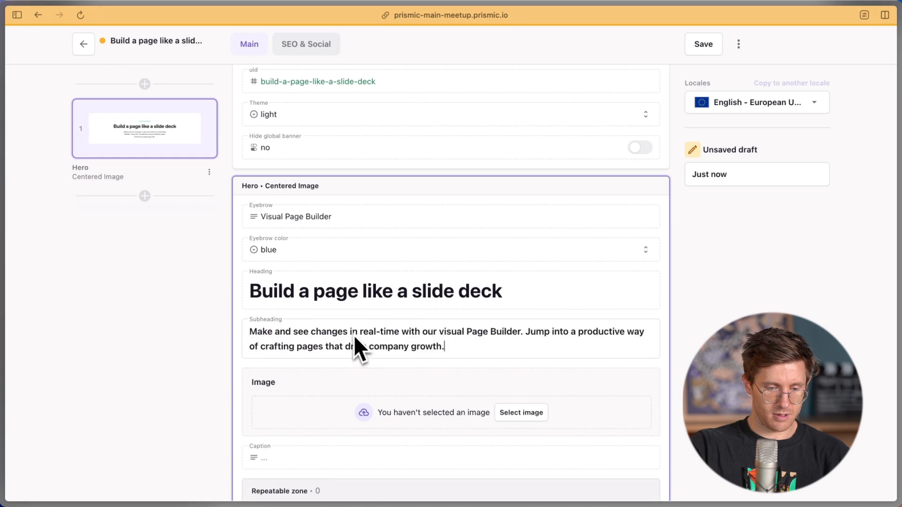
{"action": "scroll", "coordinate": [350, 324], "scroll_direction": "down", "scroll_amount": 2}
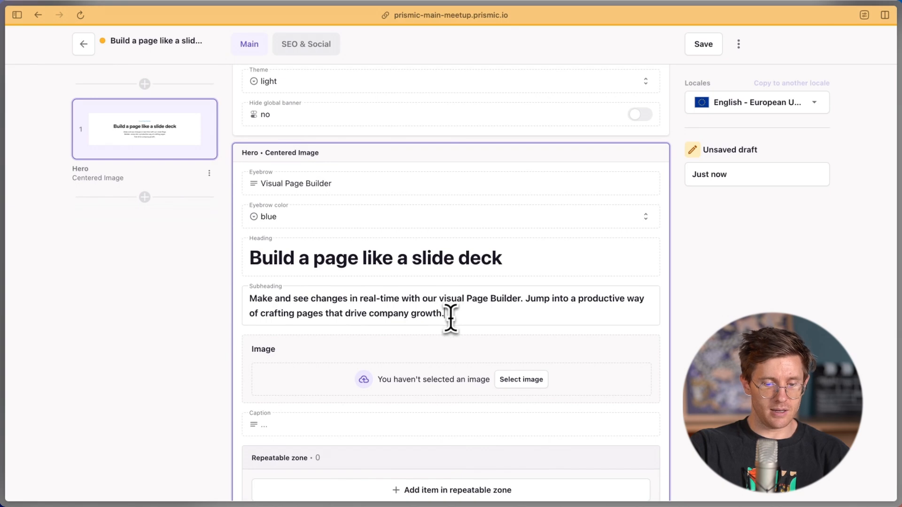
Remove the bold formatting from the whole Hero subheading paragraph
{"action": "left_click_drag", "start_coordinate": [450, 314], "coordinate": [219, 306]}
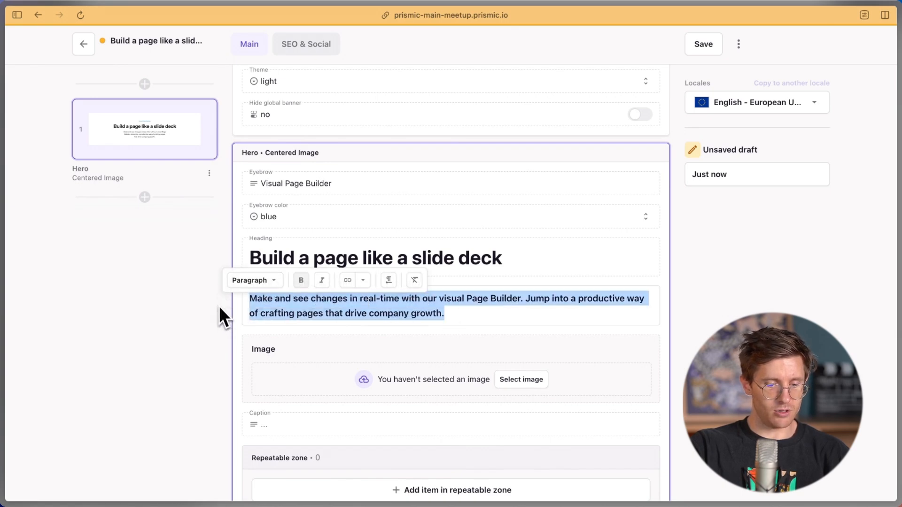
{"action": "left_click", "coordinate": [302, 281]}
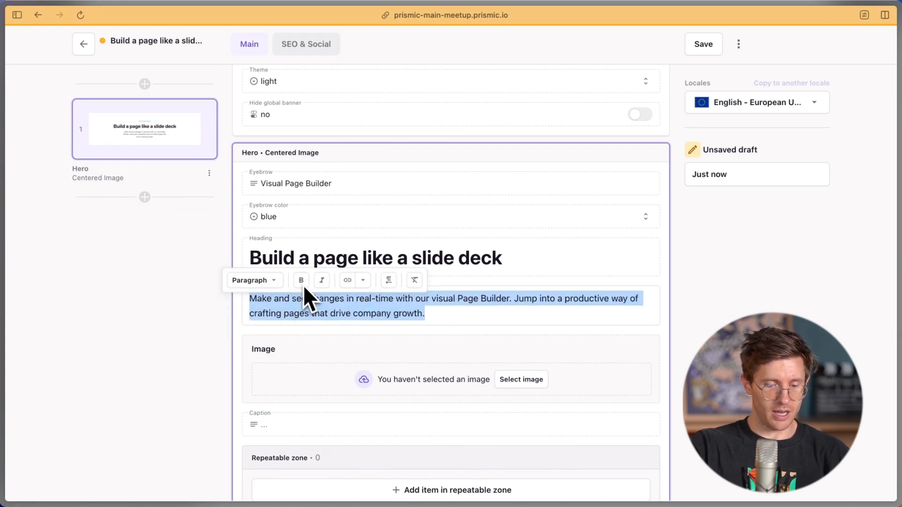
{"action": "left_click", "coordinate": [452, 317]}
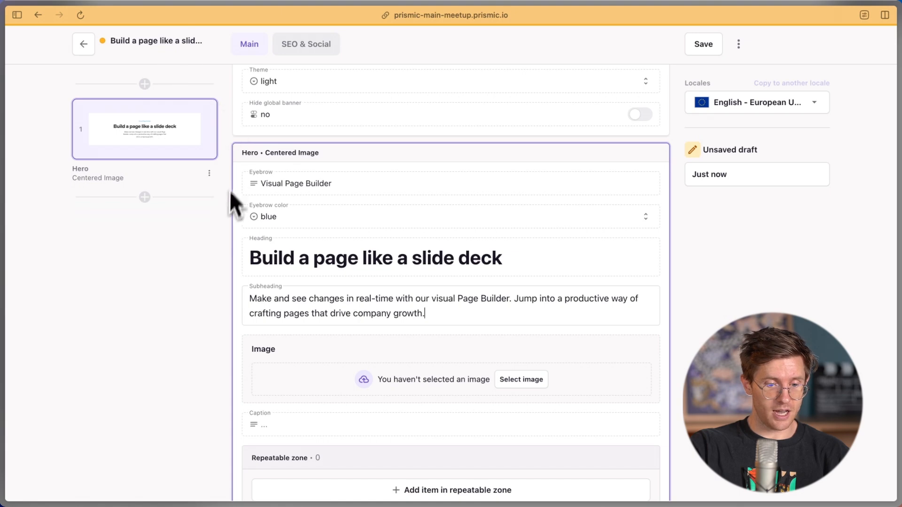
{"action": "scroll", "coordinate": [274, 260], "scroll_direction": "up", "scroll_amount": 3}
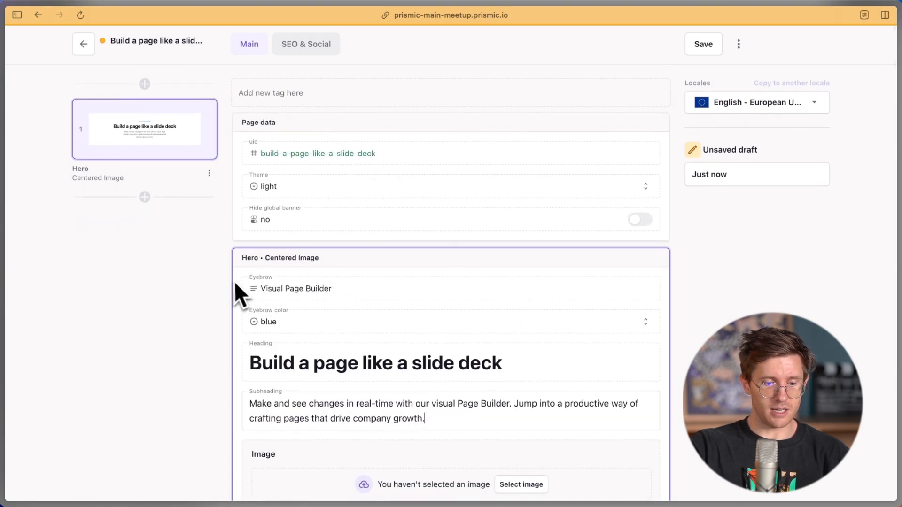
{"action": "scroll", "coordinate": [235, 283], "scroll_direction": "down", "scroll_amount": 1}
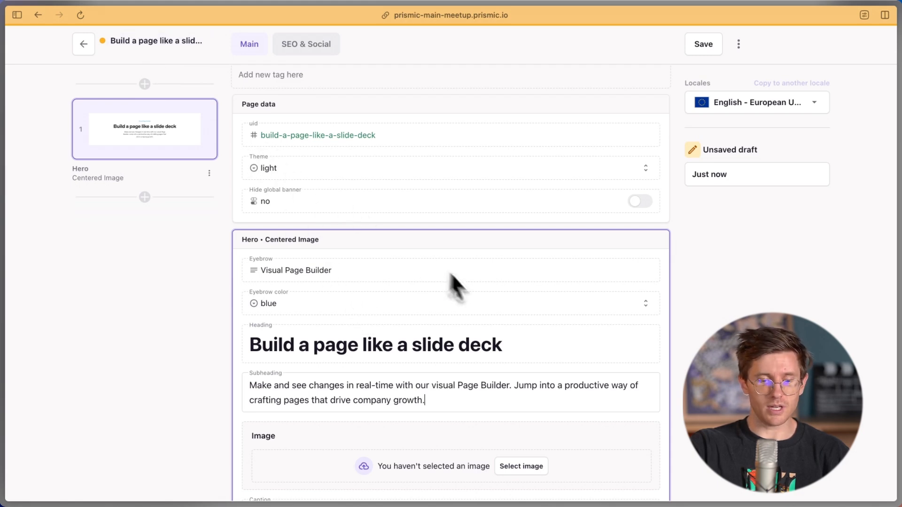
{"action": "scroll", "coordinate": [357, 282], "scroll_direction": "down", "scroll_amount": 2}
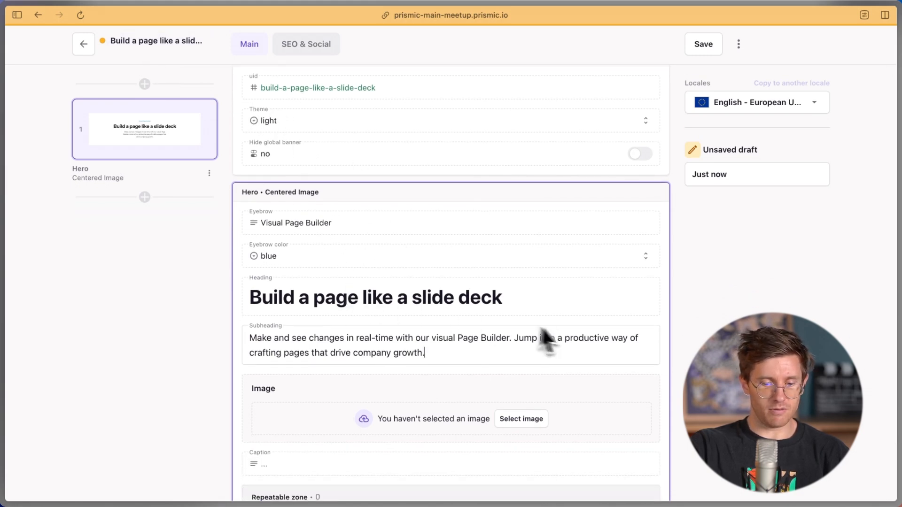
{"action": "scroll", "coordinate": [517, 337], "scroll_direction": "down", "scroll_amount": 3}
Upload the four prepared .avif images from Finder into the media library
{"action": "left_click", "coordinate": [521, 347]}
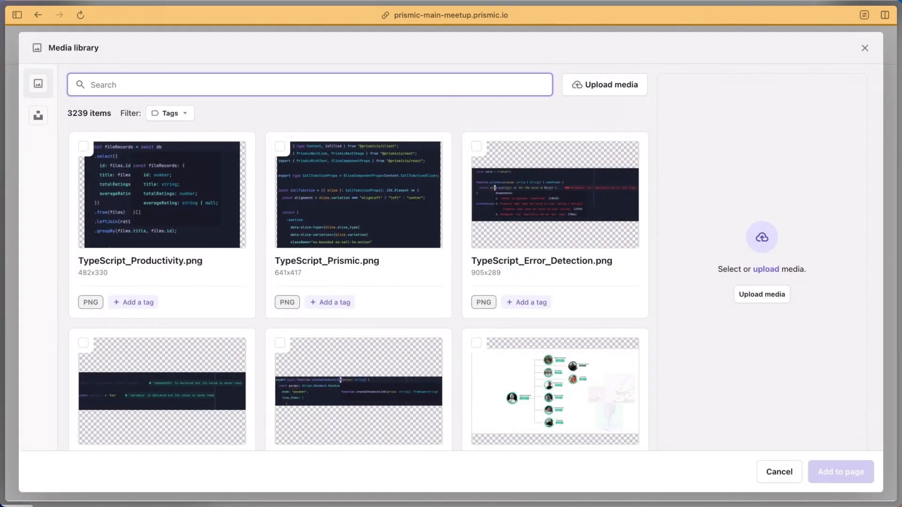
{"action": "left_click", "coordinate": [49, 506]}
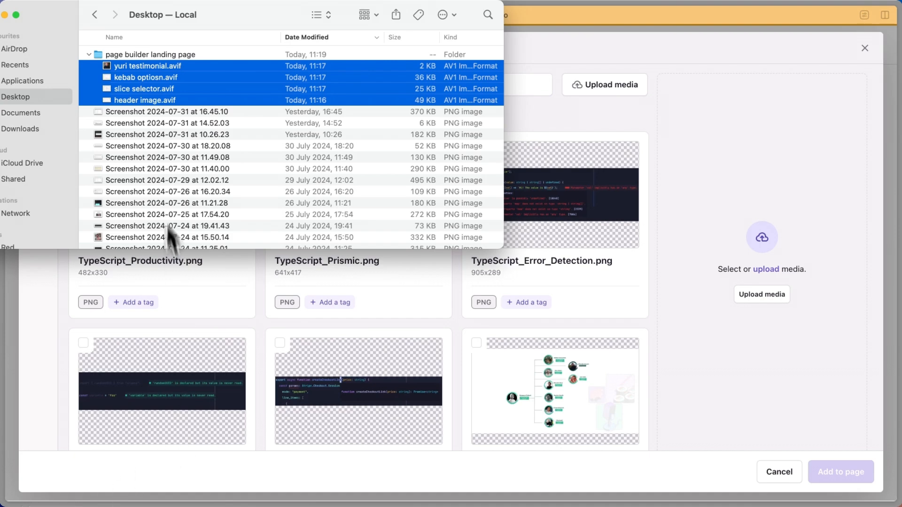
{"action": "left_click_drag", "start_coordinate": [160, 91], "coordinate": [339, 342]}
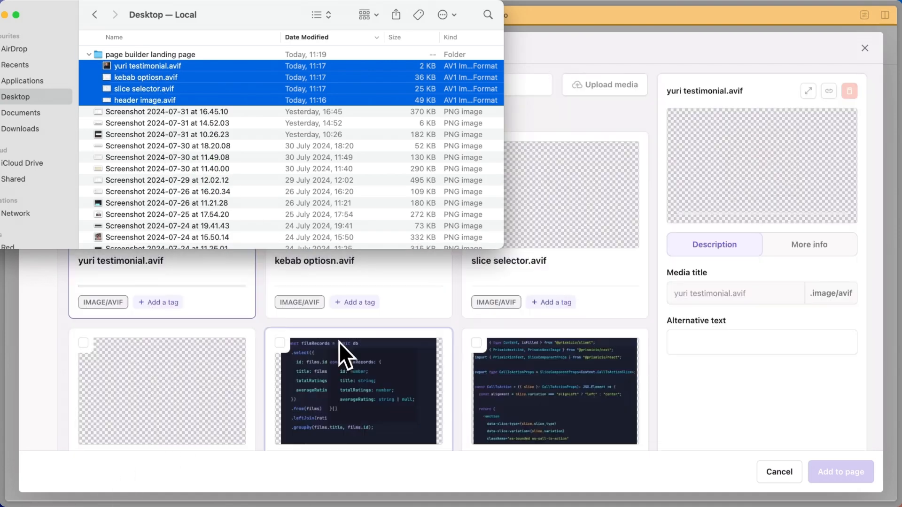
{"action": "left_click", "coordinate": [261, 325]}
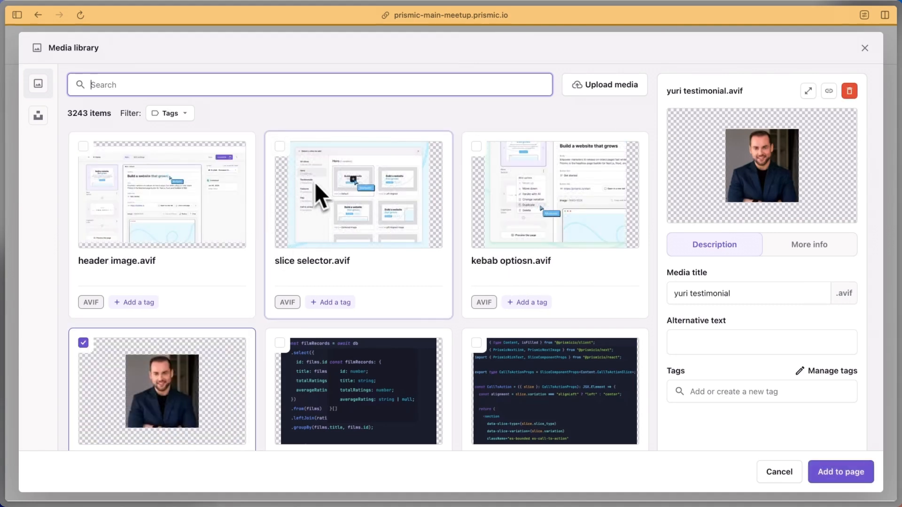
Tag the four new images with page builder, landing page and a new demo tag
{"action": "left_click", "coordinate": [84, 146]}
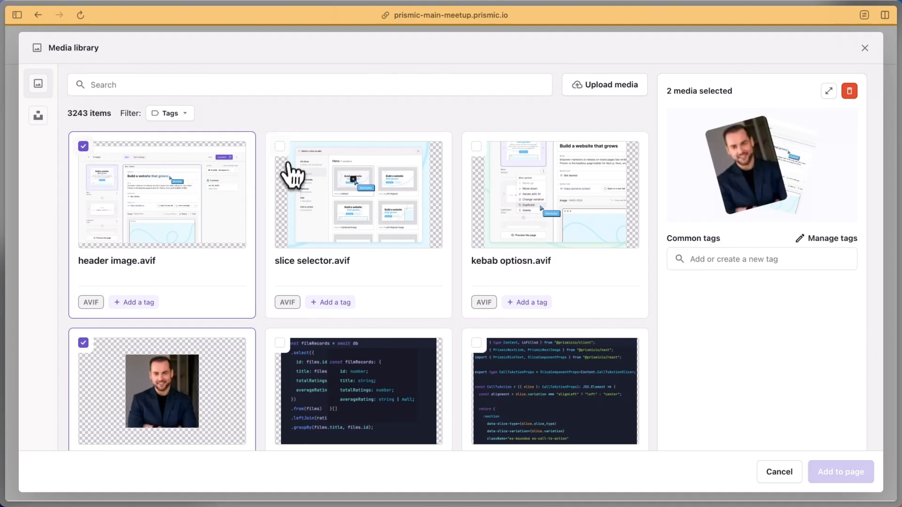
{"action": "left_click", "coordinate": [292, 175]}
{"action": "left_click", "coordinate": [477, 151]}
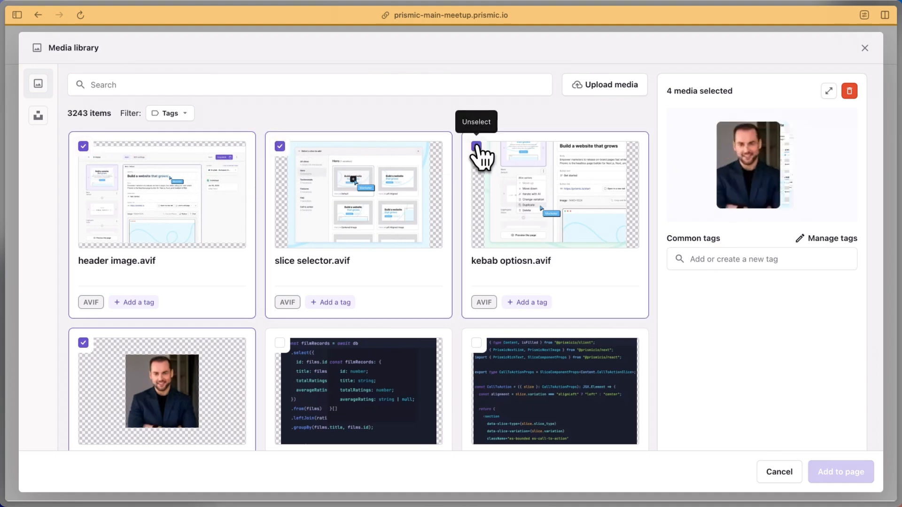
{"action": "left_click", "coordinate": [773, 261]}
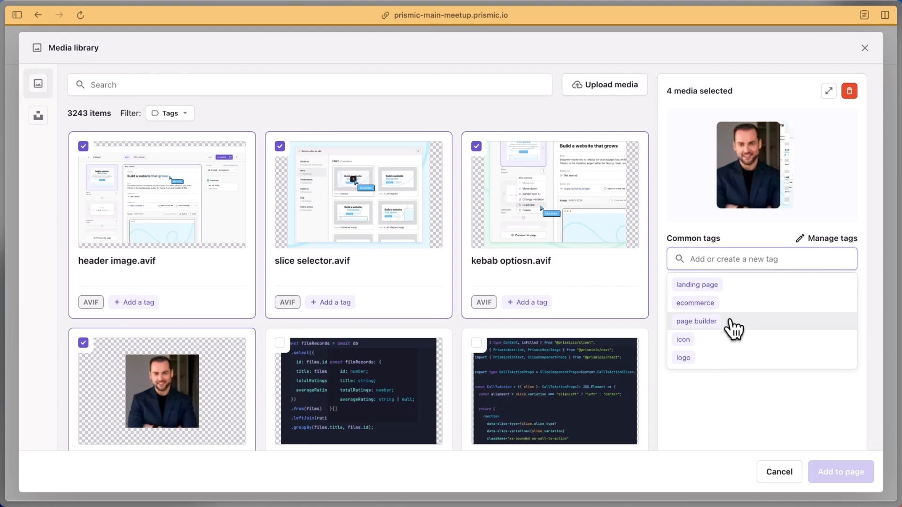
{"action": "left_click", "coordinate": [731, 323]}
{"action": "left_click", "coordinate": [702, 258]}
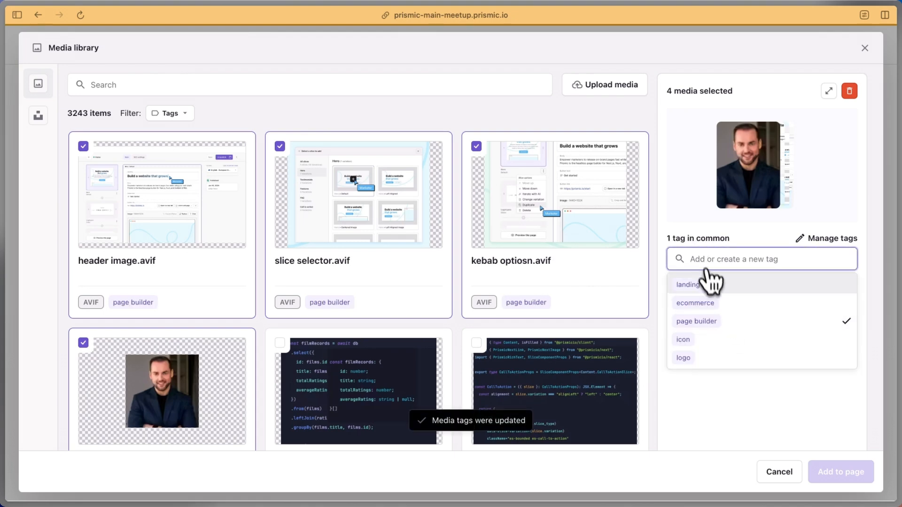
{"action": "left_click", "coordinate": [710, 284]}
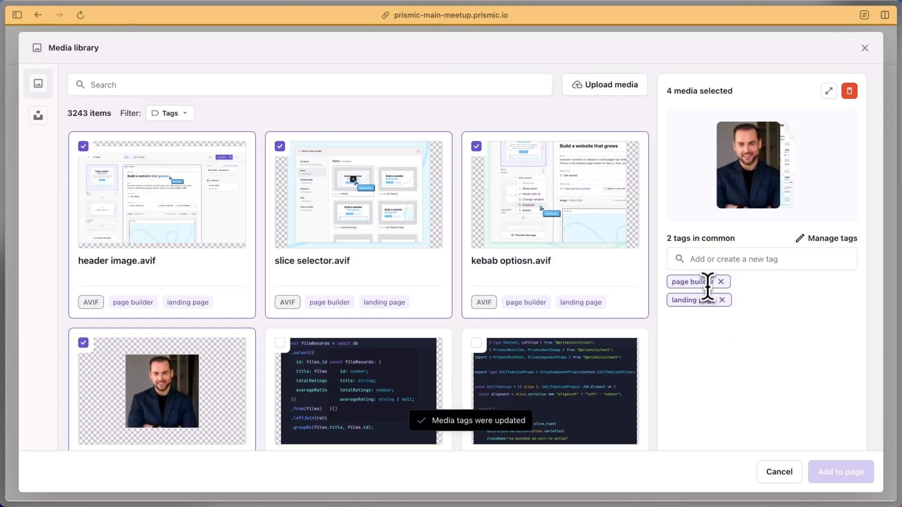
{"action": "left_click", "coordinate": [714, 258]}
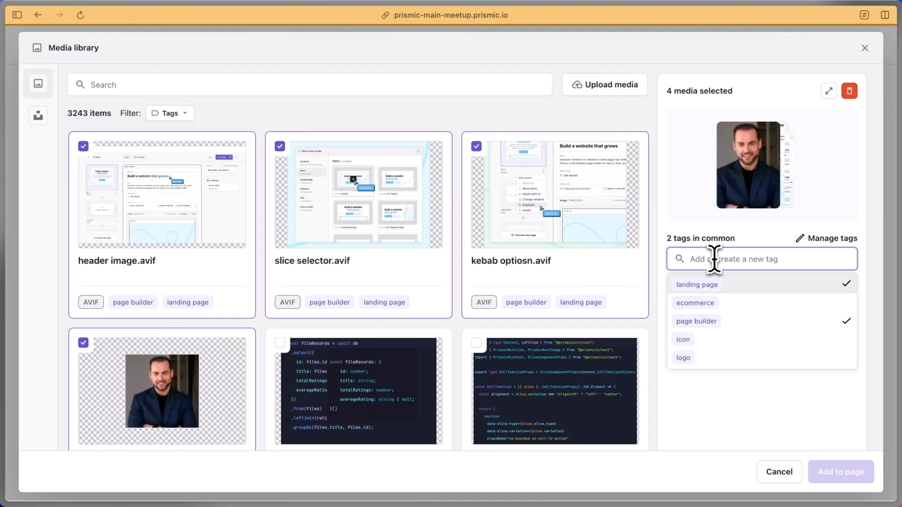
{"action": "type", "text": "demo"}
{"action": "key", "text": "Return"}
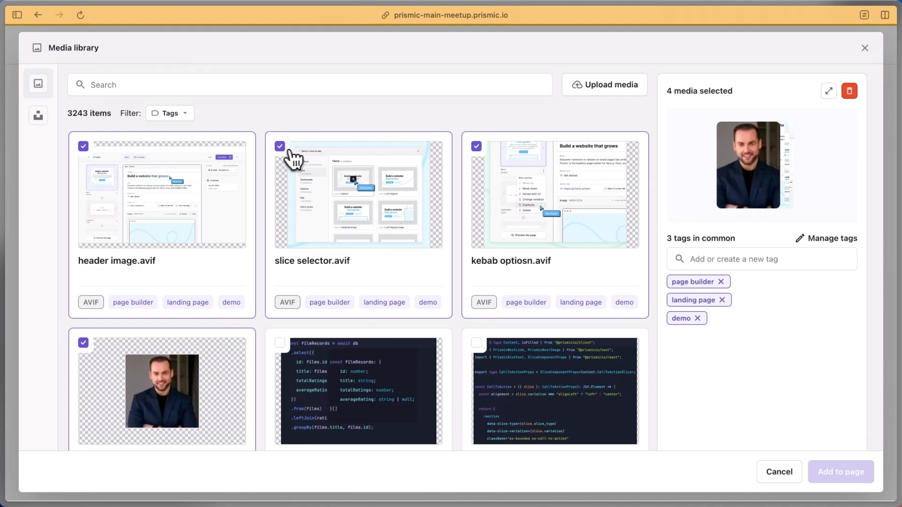
Keep only the kebab optiosn image selected and retitle it kebab options
{"action": "left_click", "coordinate": [281, 147]}
{"action": "left_click", "coordinate": [83, 147]}
{"action": "left_click", "coordinate": [83, 342]}
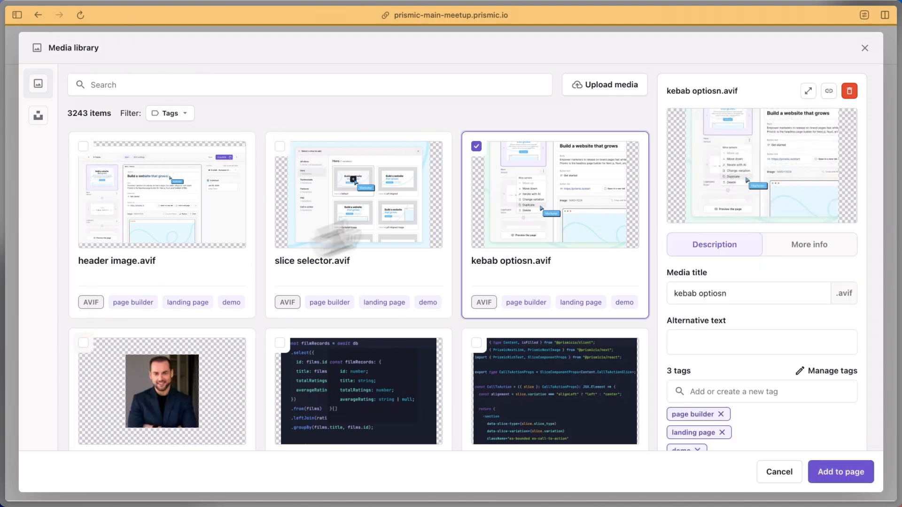
{"action": "left_click", "coordinate": [735, 294]}
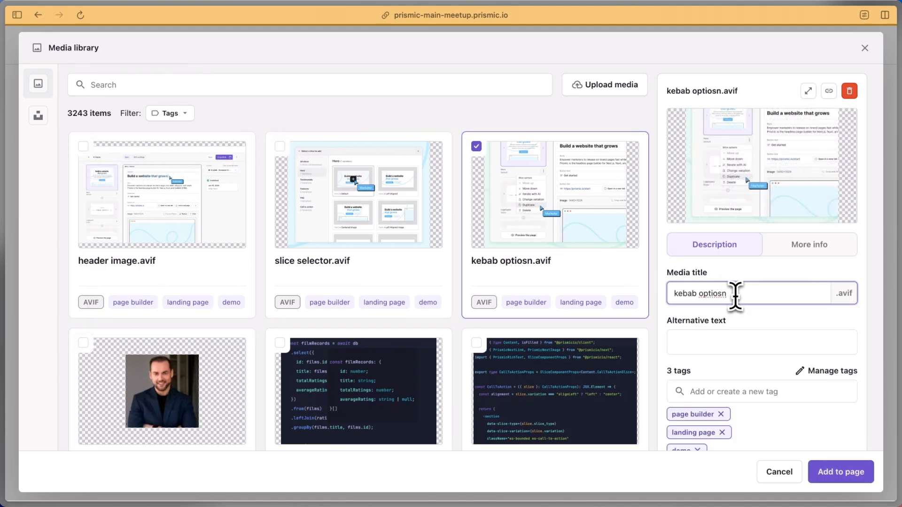
{"action": "left_click", "coordinate": [815, 323]}
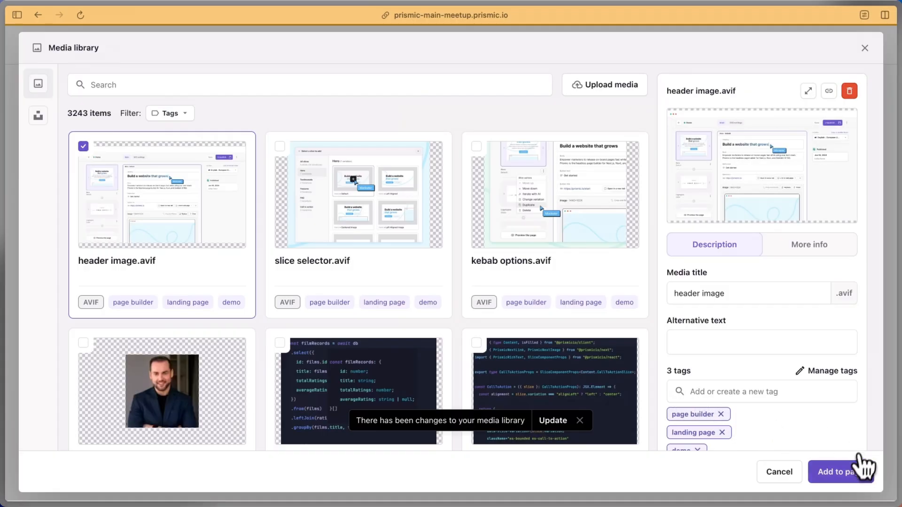
Insert the 2000x2000px kebab options image into the Hero's Image field
{"action": "left_click", "coordinate": [845, 471]}
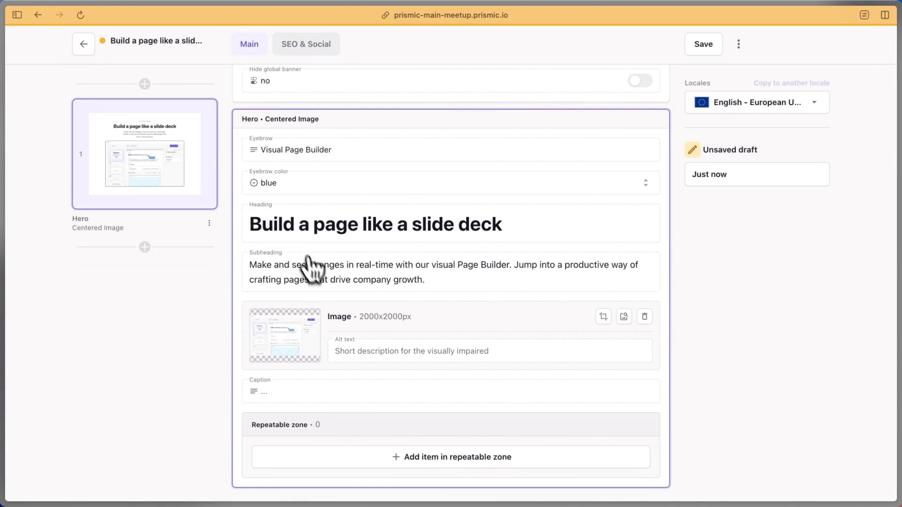
Add a Hero link item labelled 'Get Started' that links to a web page
{"action": "scroll", "coordinate": [313, 268], "scroll_direction": "down", "scroll_amount": 2}
{"action": "scroll", "coordinate": [421, 292], "scroll_direction": "down", "scroll_amount": 1}
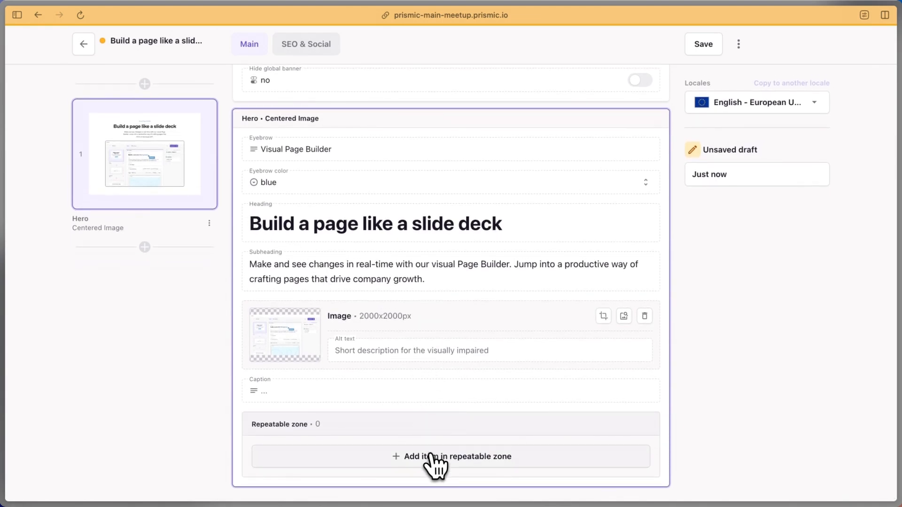
{"action": "left_click", "coordinate": [435, 457]}
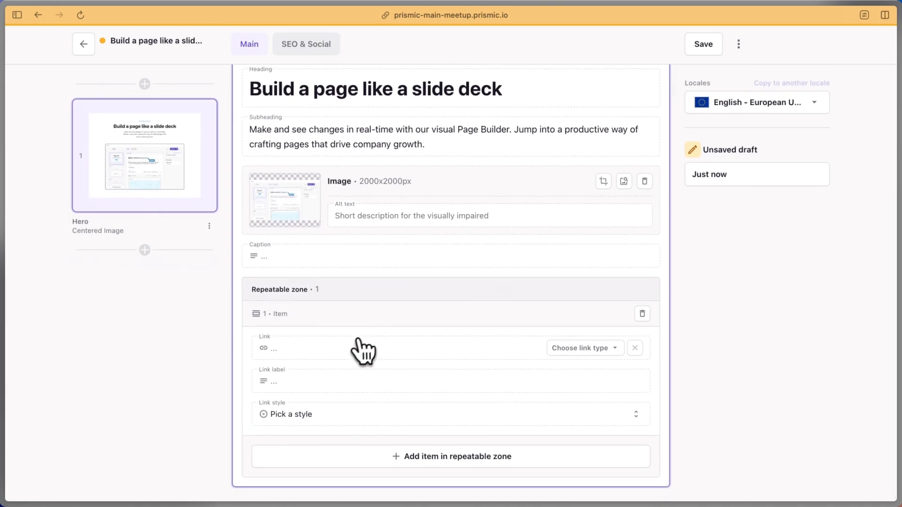
{"action": "key", "text": "super+Tab"}
{"action": "key", "text": "super+Tab"}
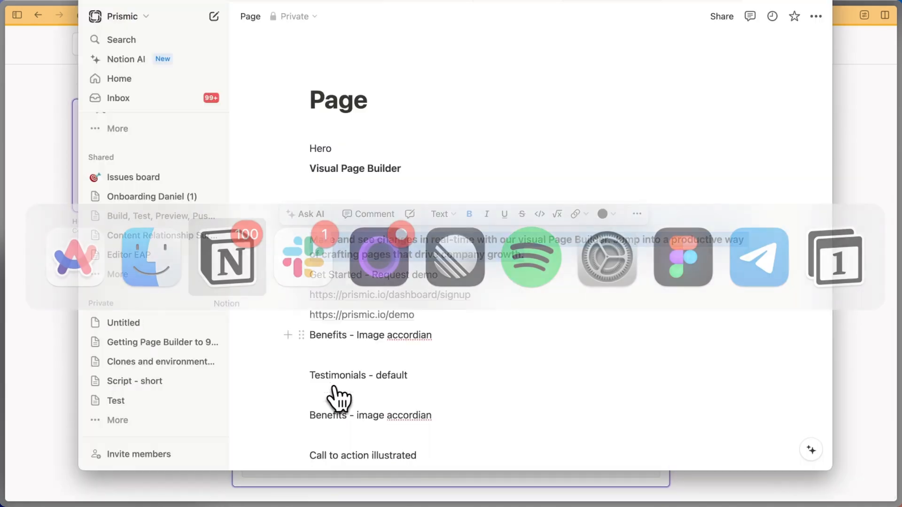
{"action": "left_click", "coordinate": [367, 187]}
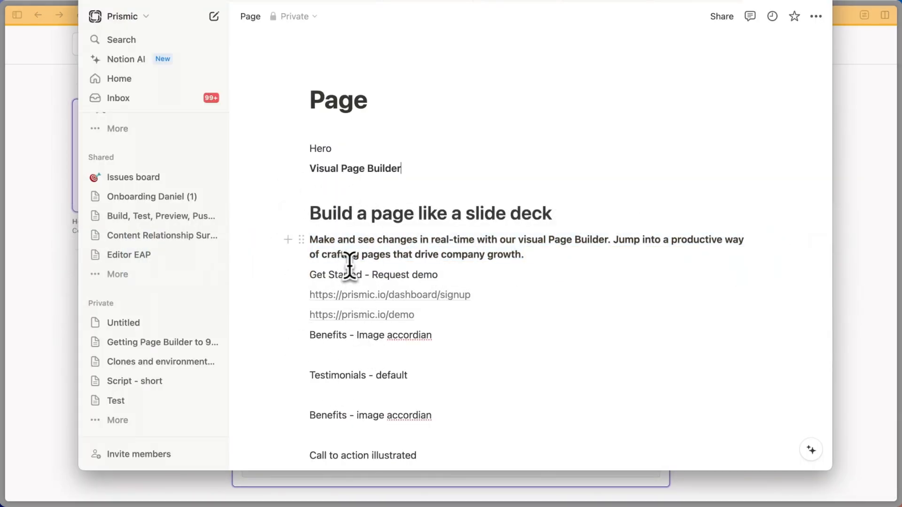
{"action": "left_click_drag", "start_coordinate": [362, 275], "coordinate": [314, 274]}
{"action": "key", "text": "super+c"}
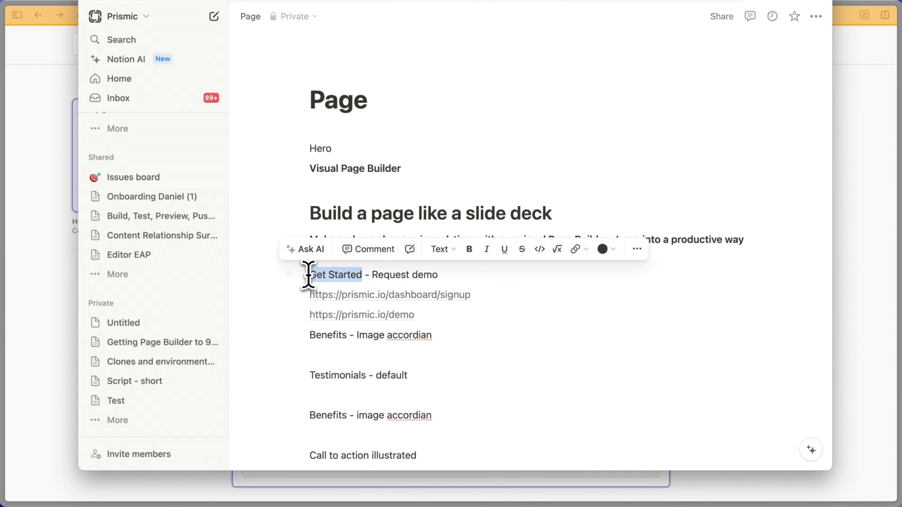
{"action": "key", "text": "super+Tab"}
{"action": "key", "text": "super+v"}
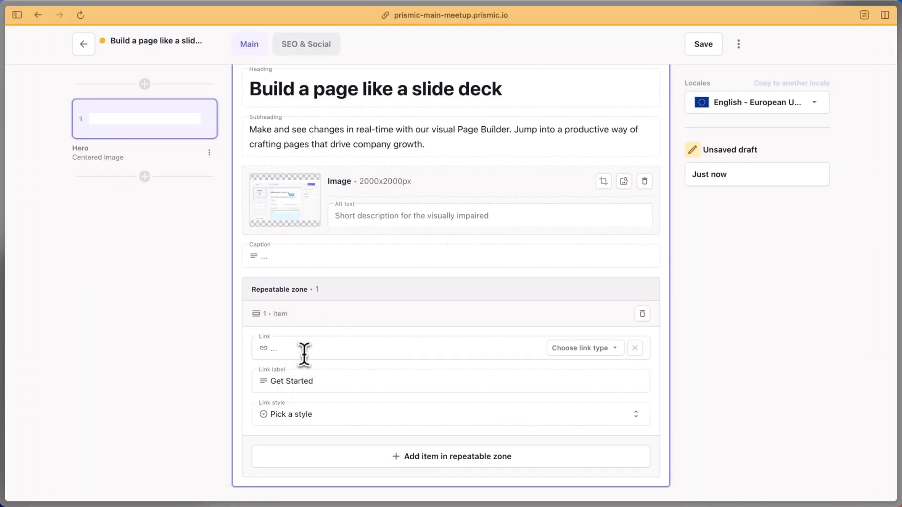
{"action": "left_click", "coordinate": [593, 350]}
{"action": "left_click", "coordinate": [582, 350]}
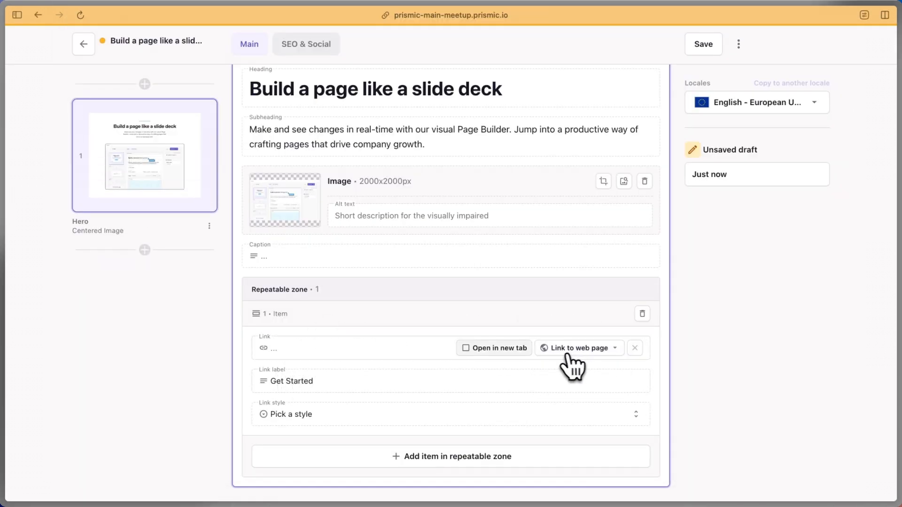
{"action": "key", "text": "super+Tab"}
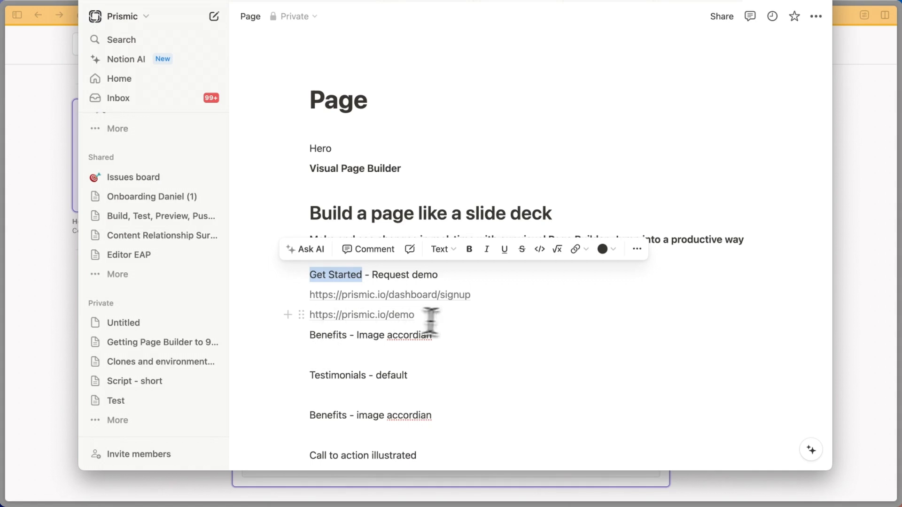
{"action": "left_click", "coordinate": [461, 316]}
{"action": "left_click_drag", "start_coordinate": [472, 294], "coordinate": [308, 297]}
{"action": "key", "text": "super+c"}
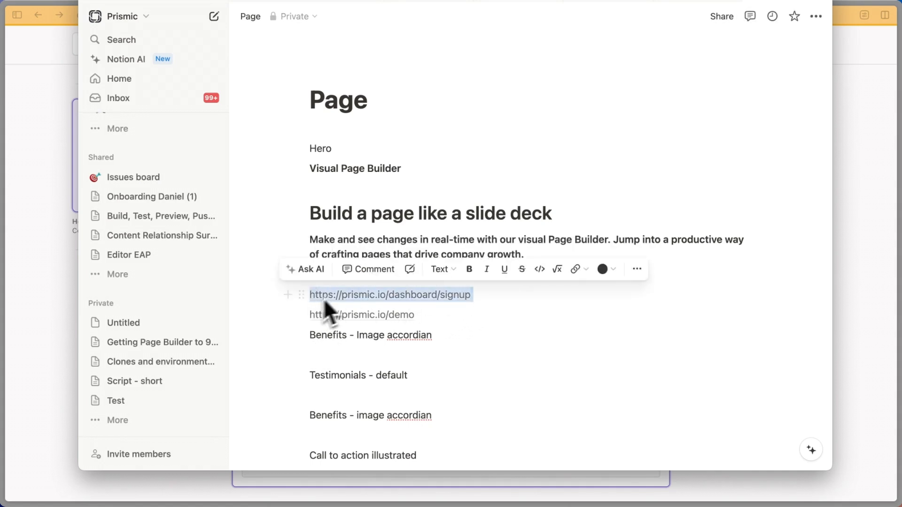
{"action": "key", "text": "super+Tab"}
{"action": "key", "text": "super+v"}
{"action": "left_click", "coordinate": [338, 414]}
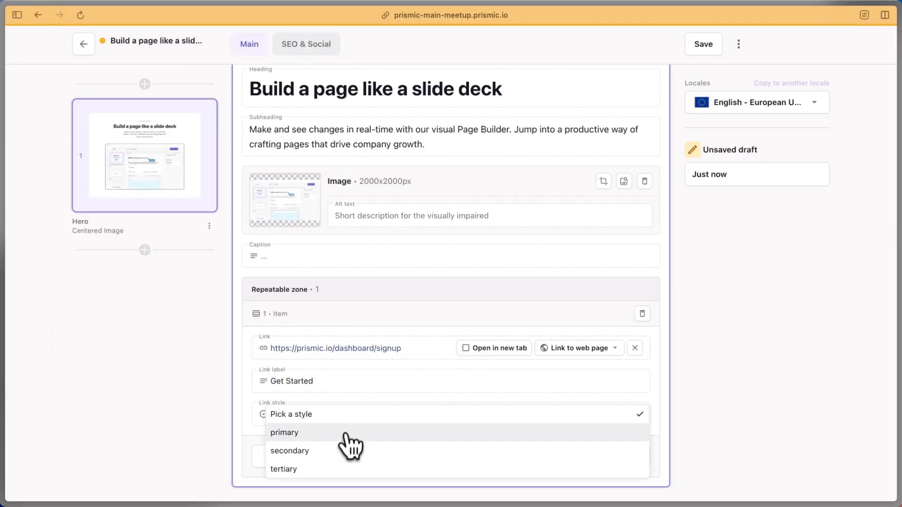
{"action": "left_click", "coordinate": [347, 431]}
{"action": "left_click", "coordinate": [413, 455]}
{"action": "scroll", "coordinate": [370, 364], "scroll_direction": "down", "scroll_amount": 3}
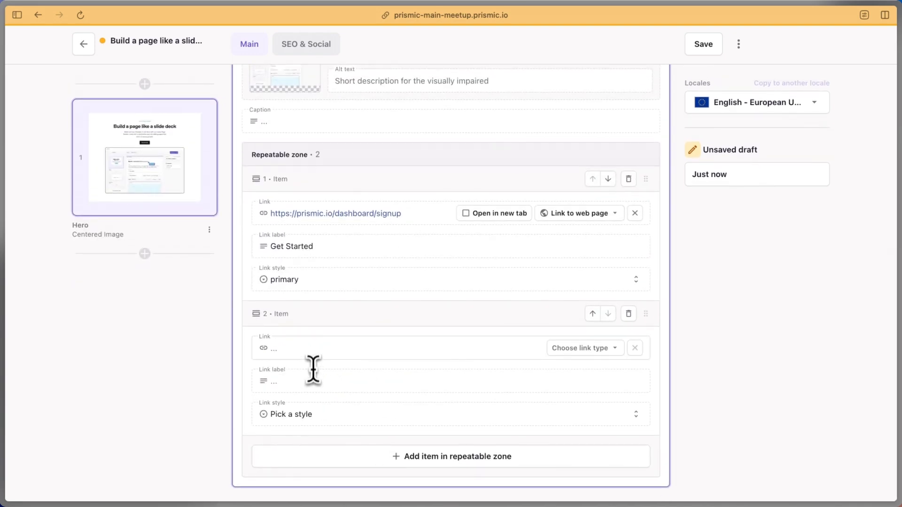
Label the second Hero button 'Request demo', copied from the notes
{"action": "key", "text": "super+Tab"}
{"action": "left_click", "coordinate": [404, 359]}
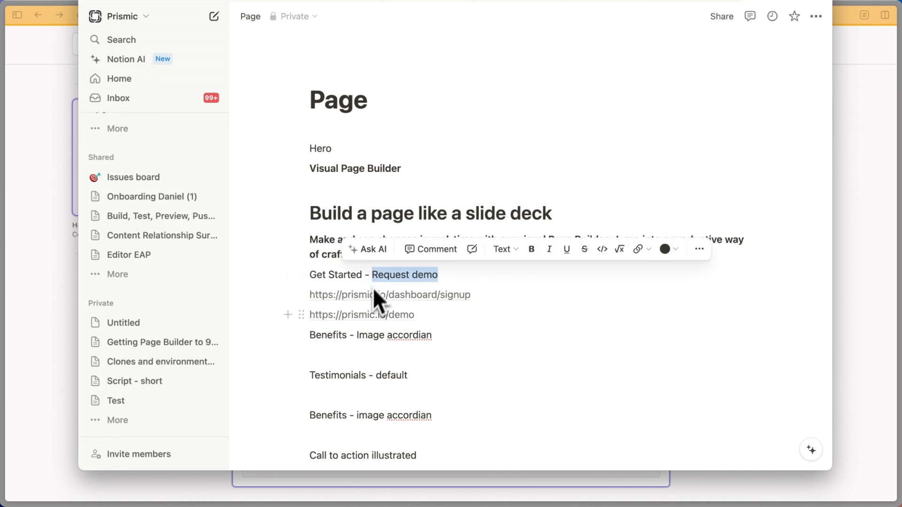
{"action": "key", "text": "super+c"}
{"action": "key", "text": "super+Tab"}
{"action": "left_click", "coordinate": [303, 378]}
{"action": "key", "text": "super+v"}
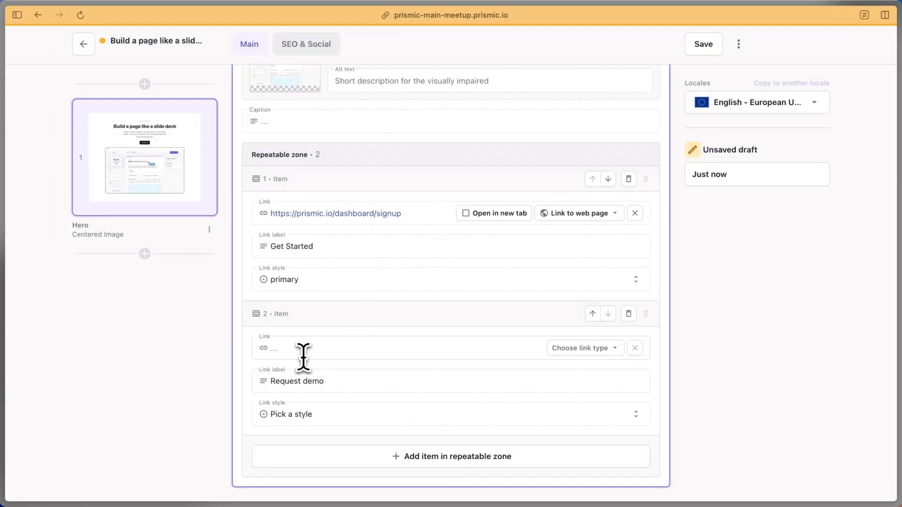
{"action": "key", "text": "super+Tab"}
{"action": "left_click", "coordinate": [441, 315]}
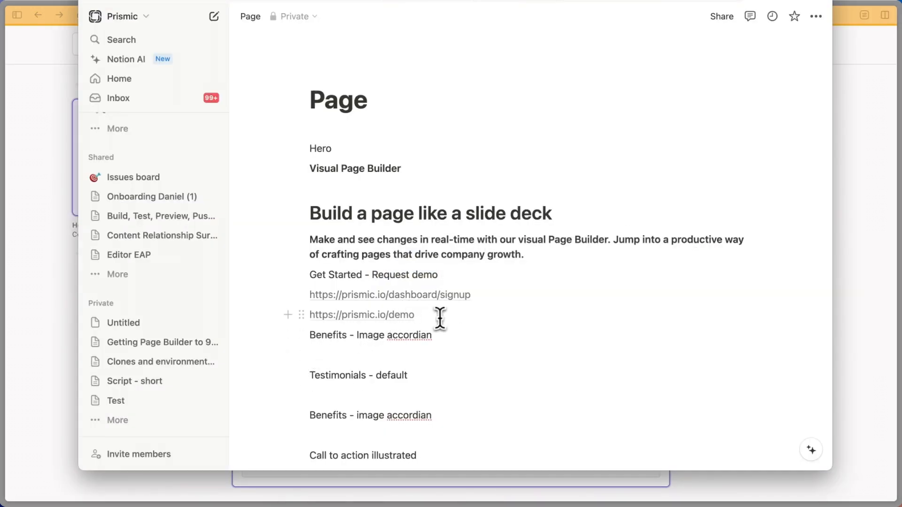
{"action": "left_click_drag", "start_coordinate": [440, 318], "coordinate": [310, 320]}
{"action": "key", "text": "super+c"}
{"action": "key", "text": "super+Tab"}
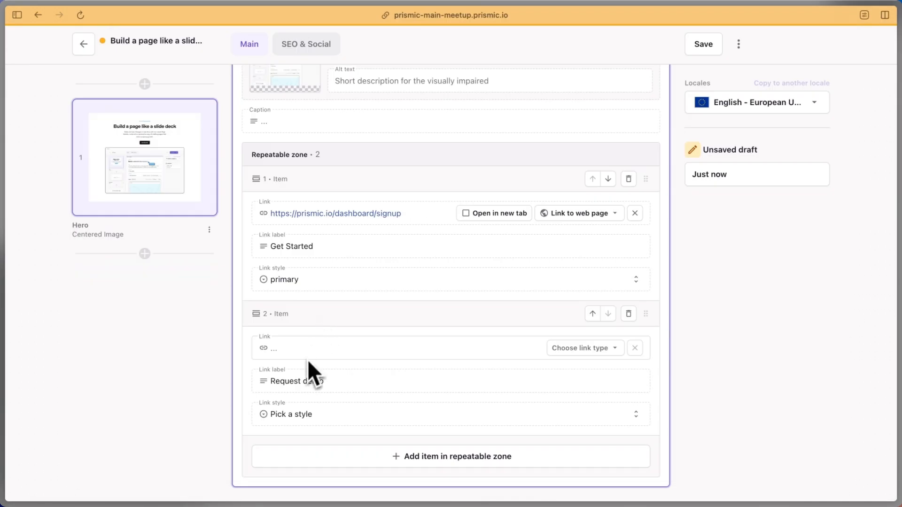
{"action": "left_click", "coordinate": [549, 348]}
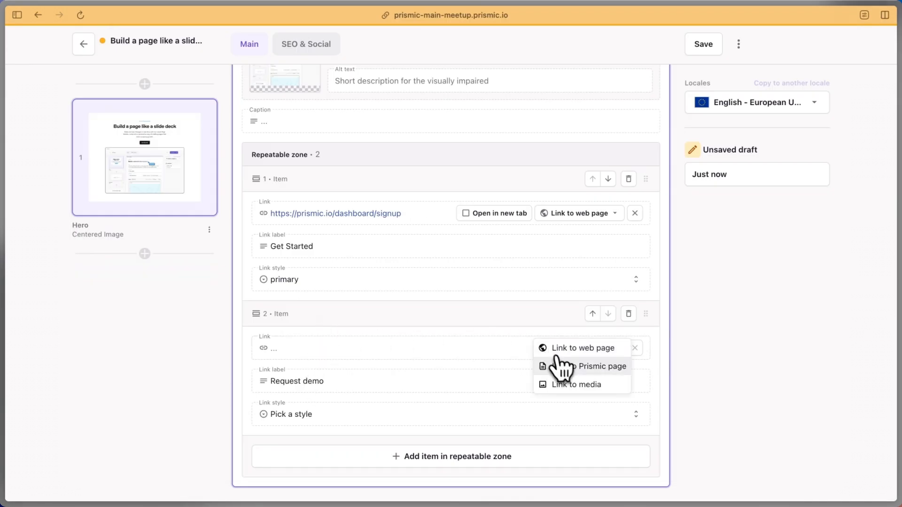
{"action": "left_click", "coordinate": [561, 348]}
{"action": "key", "text": "super+v"}
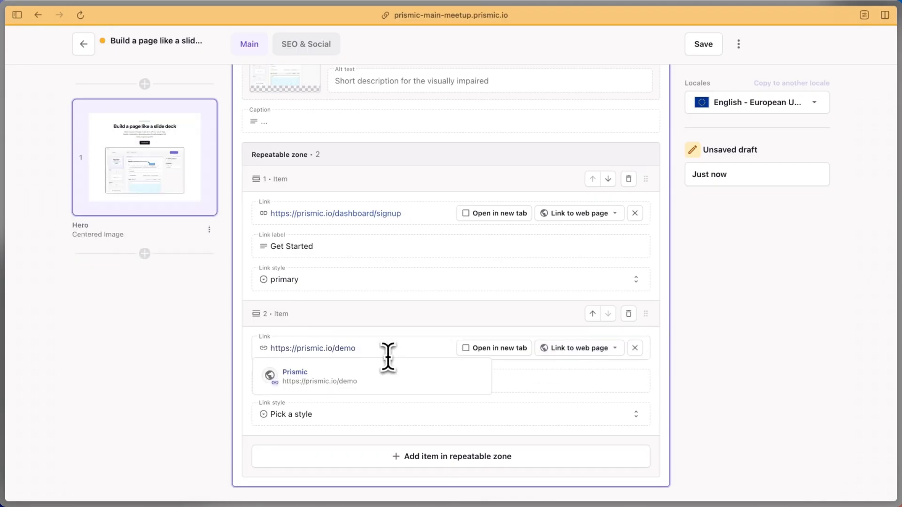
{"action": "left_click", "coordinate": [285, 414]}
{"action": "left_click", "coordinate": [305, 449]}
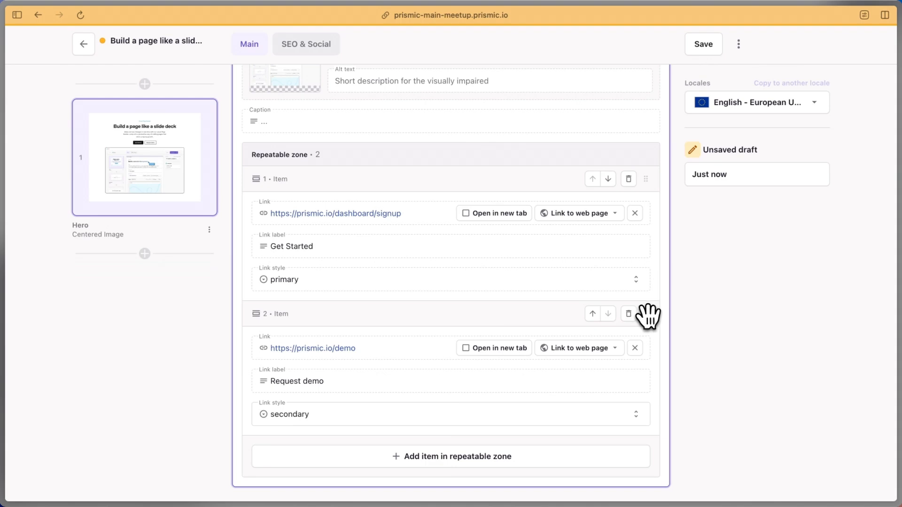
Try moving Request demo above Get Started, then restore Get Started as the first button
{"action": "left_click_drag", "start_coordinate": [646, 314], "coordinate": [628, 194]}
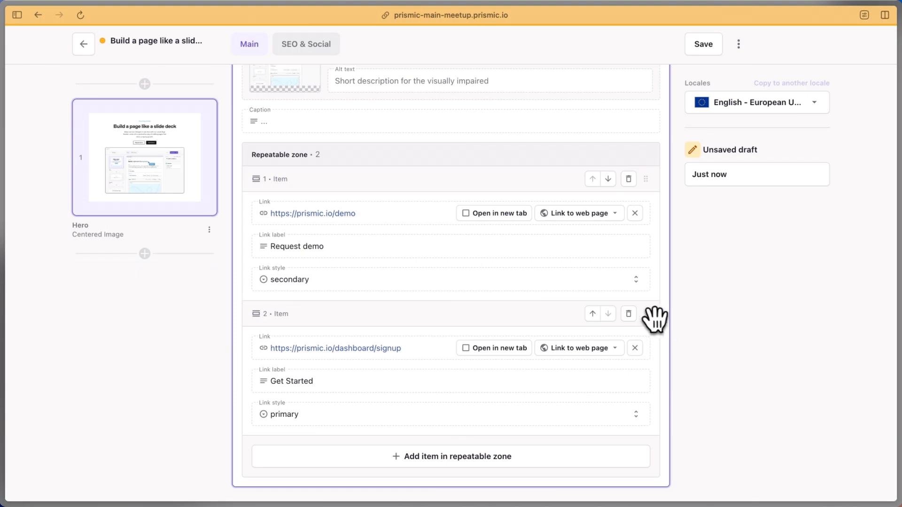
{"action": "left_click_drag", "start_coordinate": [646, 315], "coordinate": [639, 184]}
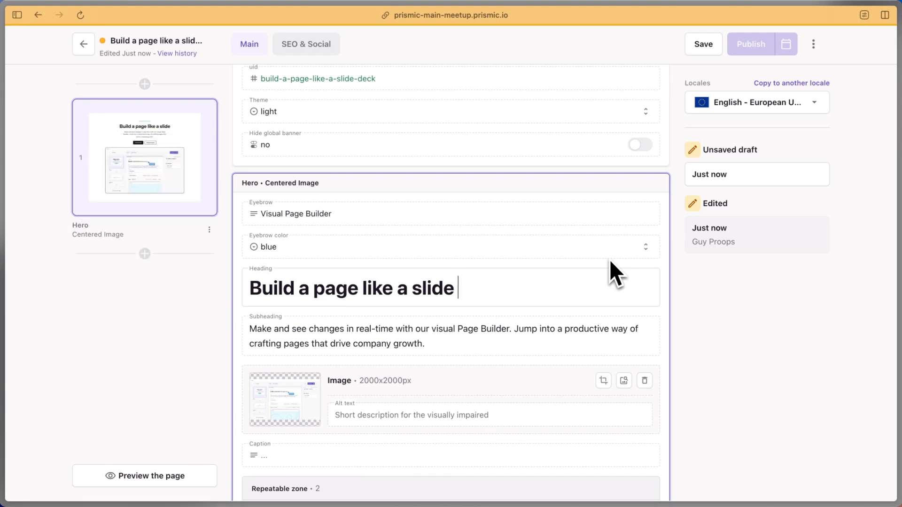
Discard the unsaved heading edits, restoring the Hero heading 'Build a page like a slide deck'
{"action": "type", "text": "s"}
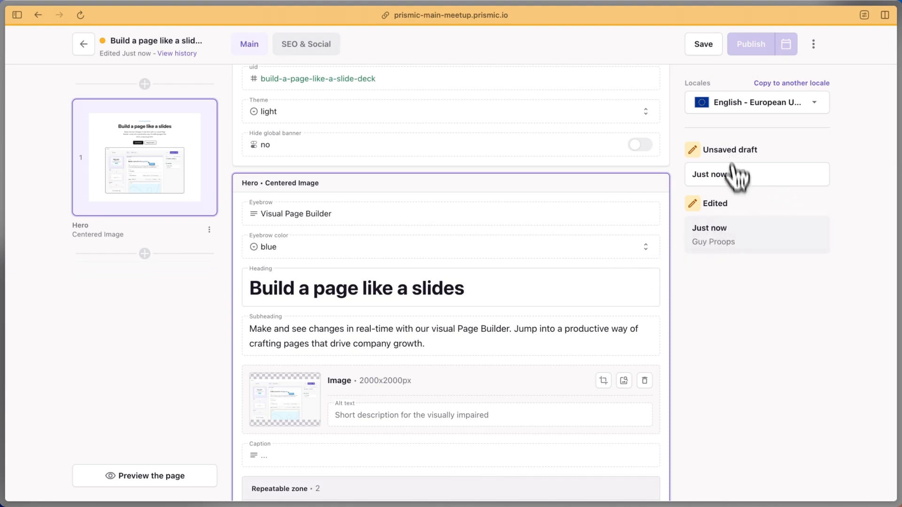
{"action": "left_click", "coordinate": [717, 252]}
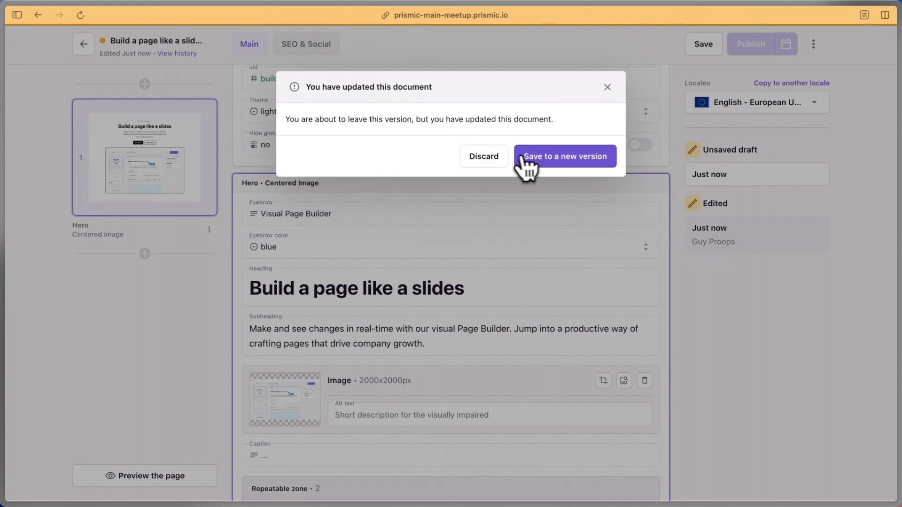
{"action": "left_click", "coordinate": [484, 160]}
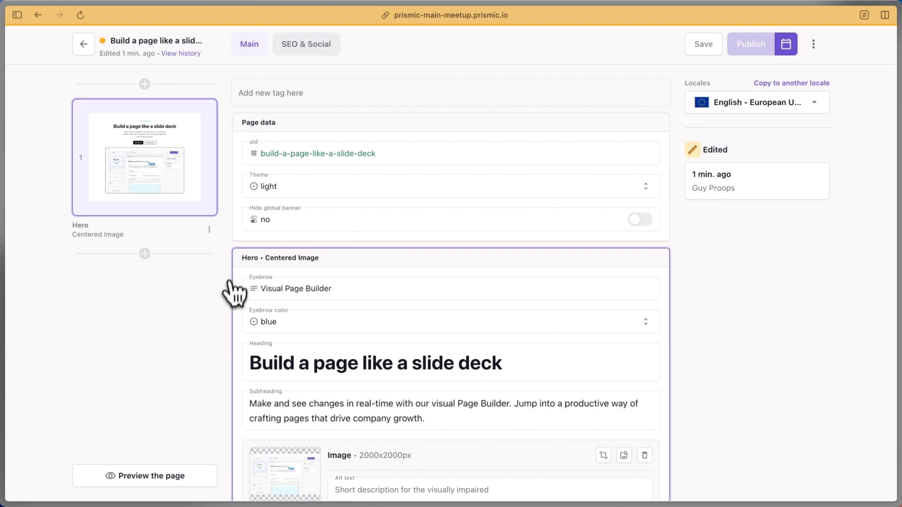
Insert the Benefits slice in its ImageAccordion variation directly below the Hero slice
{"action": "scroll", "coordinate": [229, 282], "scroll_direction": "down", "scroll_amount": 5}
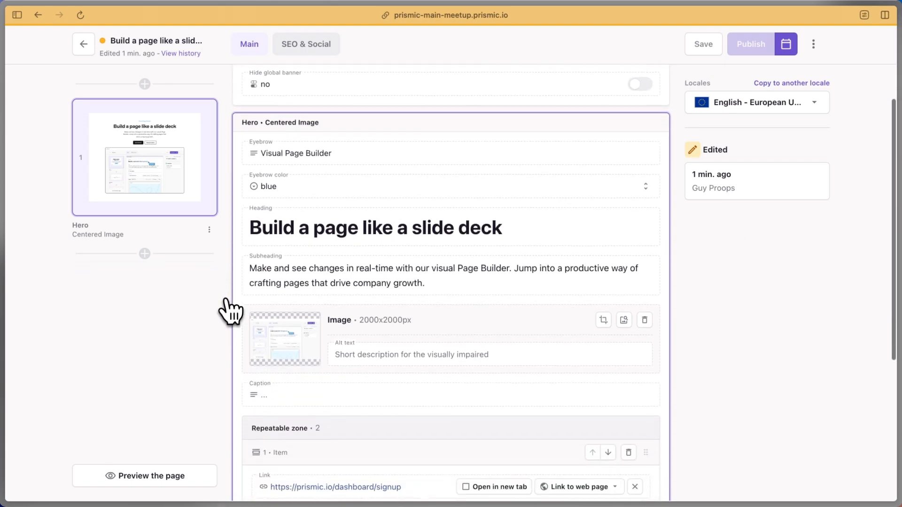
{"action": "key", "text": "super+Tab"}
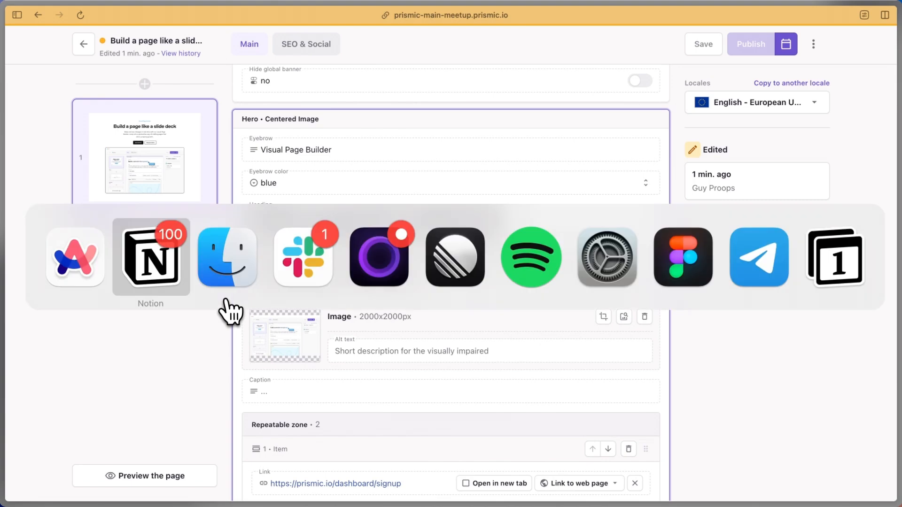
{"action": "scroll", "coordinate": [284, 324], "scroll_direction": "down", "scroll_amount": 1}
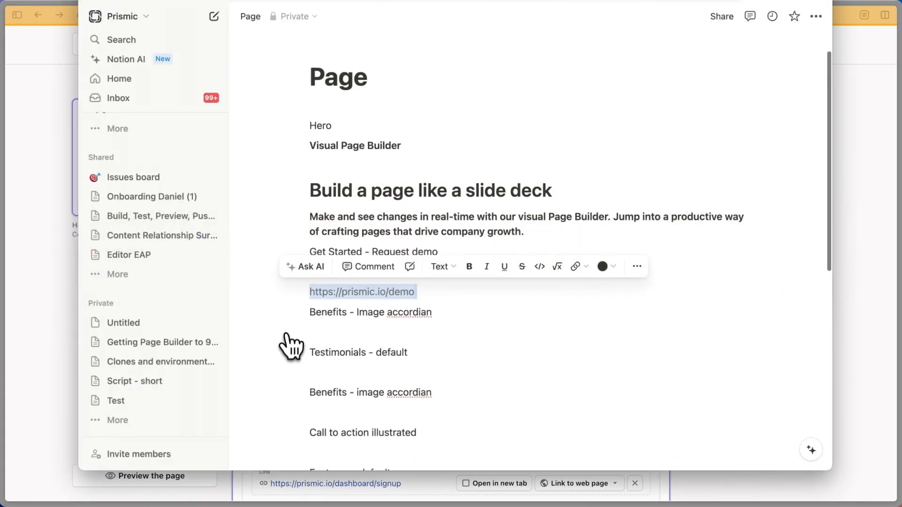
{"action": "key", "text": "super+Tab"}
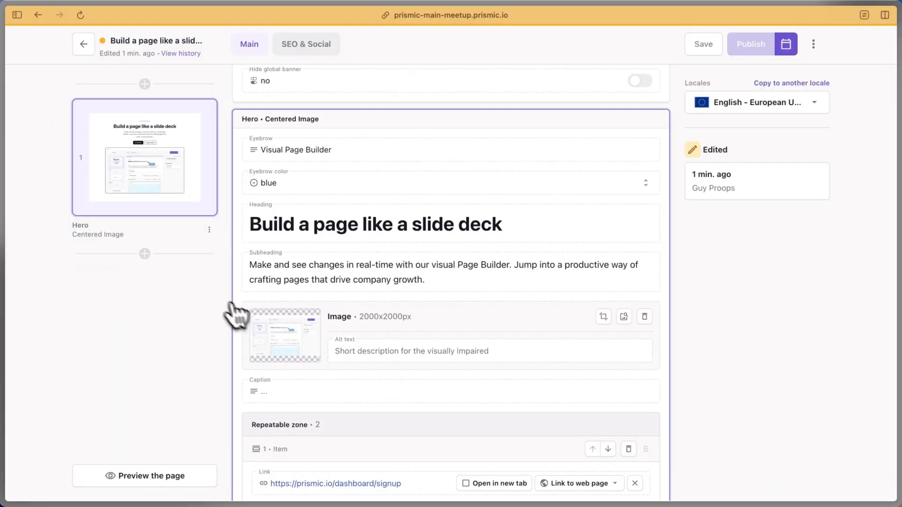
{"action": "left_click", "coordinate": [144, 253]}
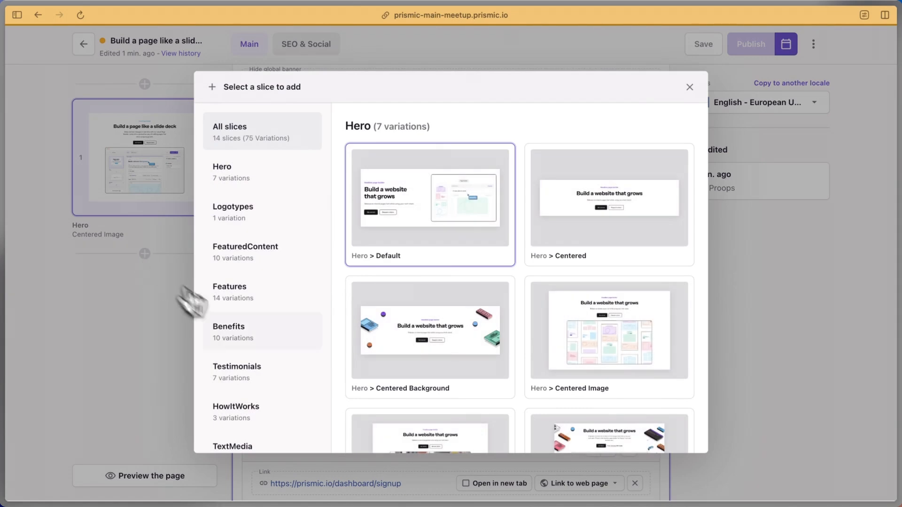
{"action": "left_click", "coordinate": [262, 353]}
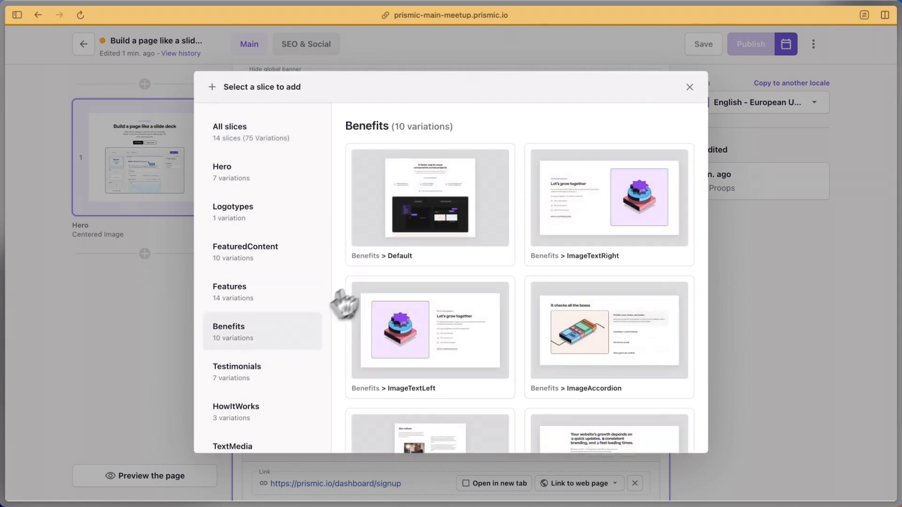
{"action": "mouse_move", "coordinate": [398, 287]}
{"action": "scroll", "coordinate": [399, 288], "scroll_direction": "down", "scroll_amount": 3}
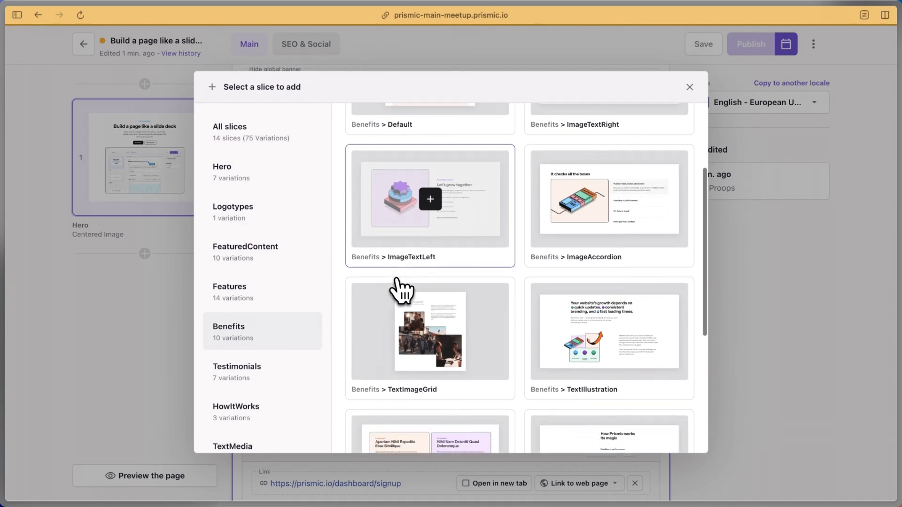
{"action": "scroll", "coordinate": [414, 289], "scroll_direction": "down", "scroll_amount": 3}
{"action": "scroll", "coordinate": [413, 288], "scroll_direction": "down", "scroll_amount": 3}
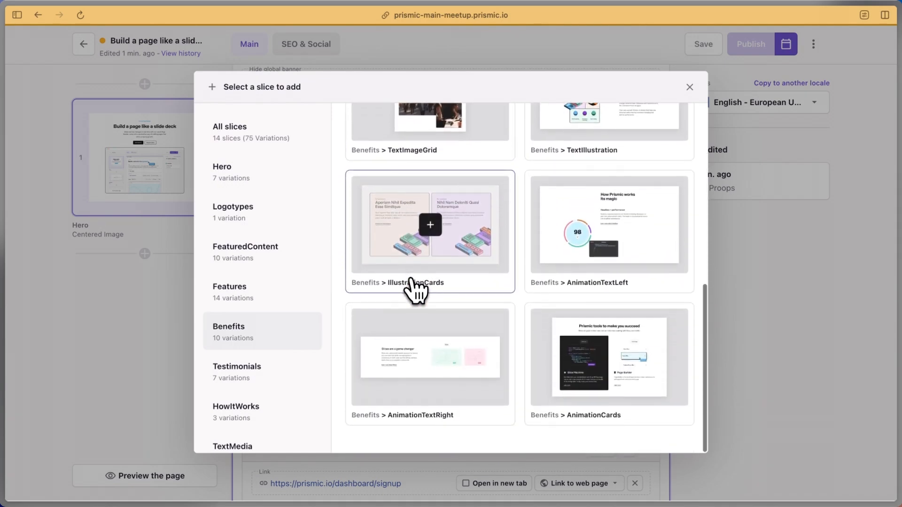
{"action": "scroll", "coordinate": [415, 290], "scroll_direction": "up", "scroll_amount": 4}
{"action": "scroll", "coordinate": [413, 289], "scroll_direction": "up", "scroll_amount": 4}
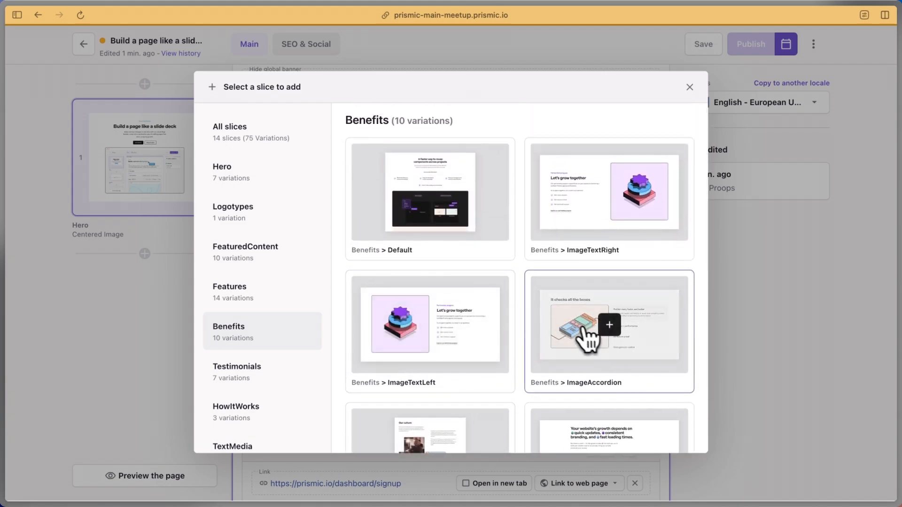
{"action": "left_click", "coordinate": [582, 333]}
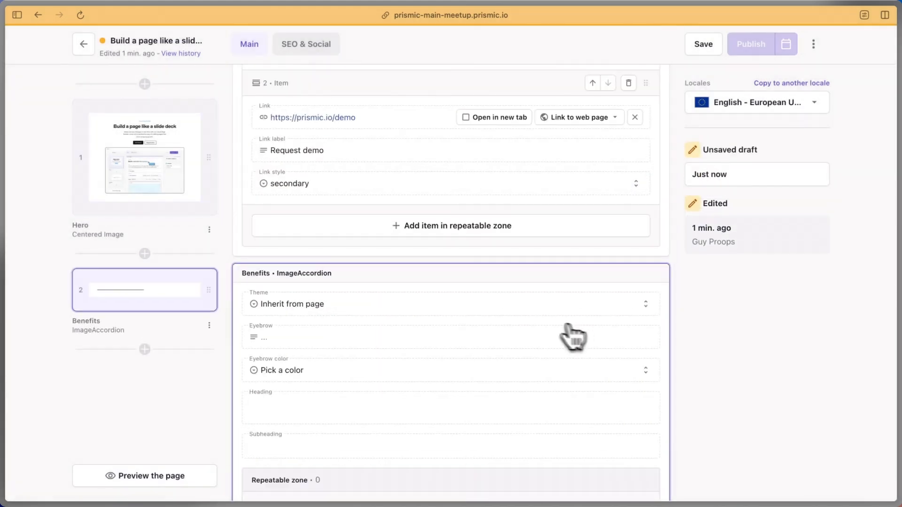
Paste 'Create pages visually. Assemble them like slide decks.' from the notes as the Benefits heading
{"action": "key", "text": "super+Tab"}
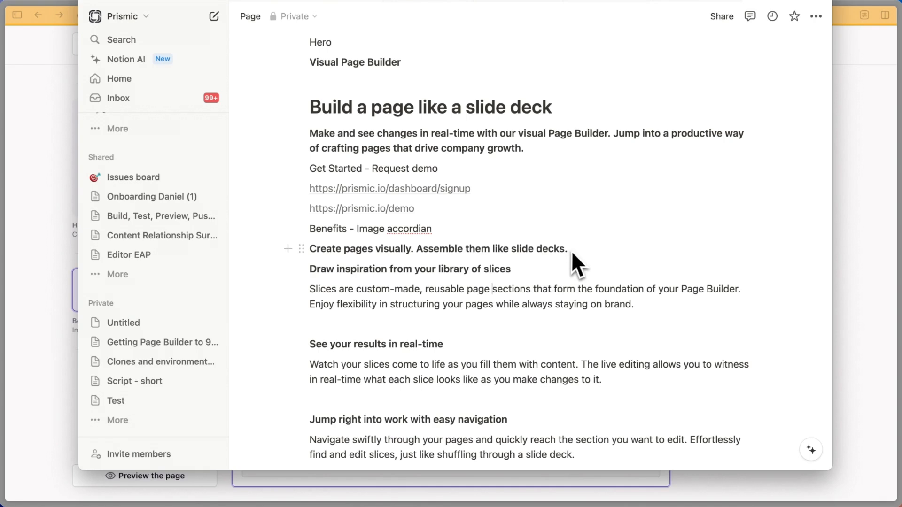
{"action": "left_click_drag", "start_coordinate": [569, 249], "coordinate": [343, 249]}
{"action": "key", "text": "super+c"}
{"action": "key", "text": "super+Tab"}
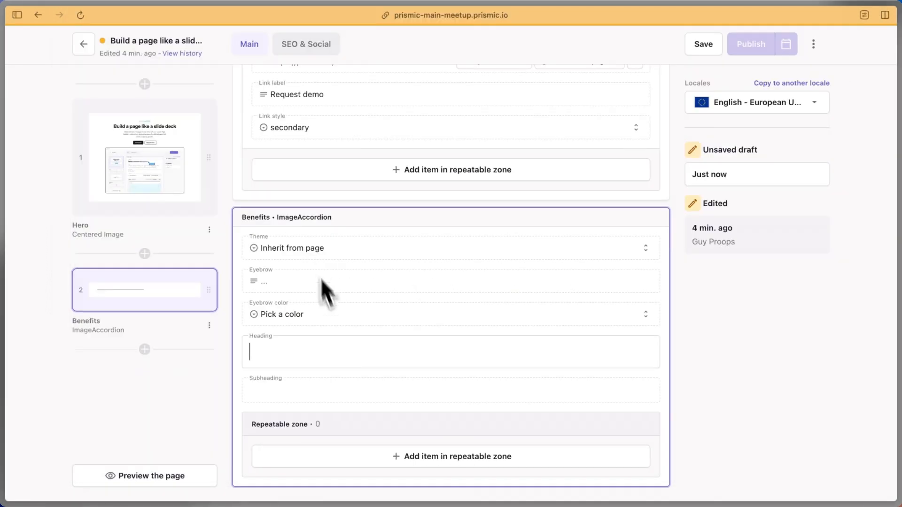
{"action": "key", "text": "super+v"}
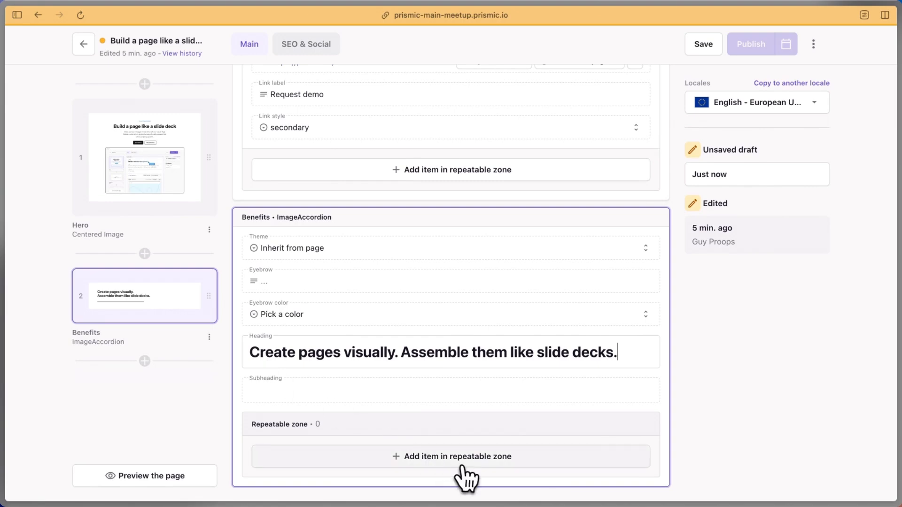
Add a first item headed 'Draw inspiration from your library of slices'
{"action": "left_click", "coordinate": [413, 455]}
{"action": "scroll", "coordinate": [295, 331], "scroll_direction": "down", "scroll_amount": 5}
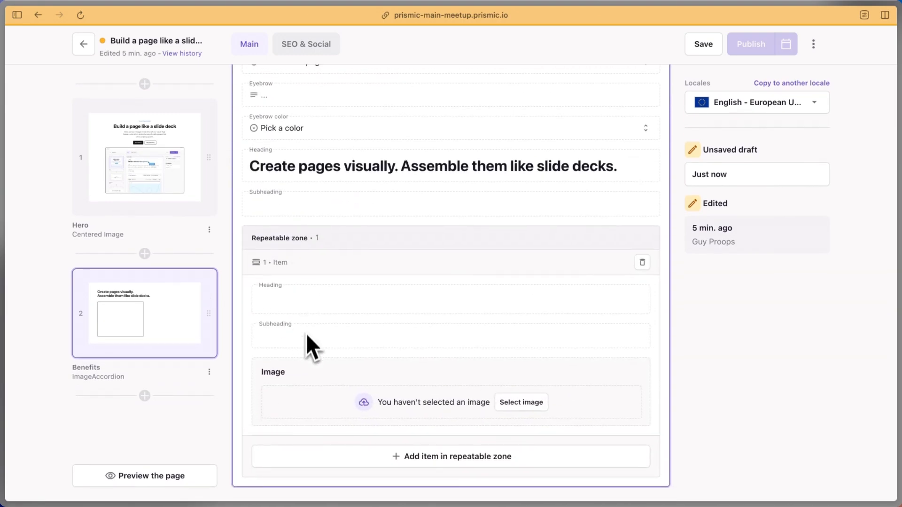
{"action": "key", "text": "super+Tab"}
{"action": "left_click_drag", "start_coordinate": [498, 276], "coordinate": [311, 271]}
{"action": "key", "text": "super+c"}
{"action": "key", "text": "super+Tab"}
{"action": "left_click", "coordinate": [312, 310]}
{"action": "key", "text": "super+v"}
Paste the notes paragraph explaining slices as the first item's subheading
{"action": "key", "text": "super+Tab"}
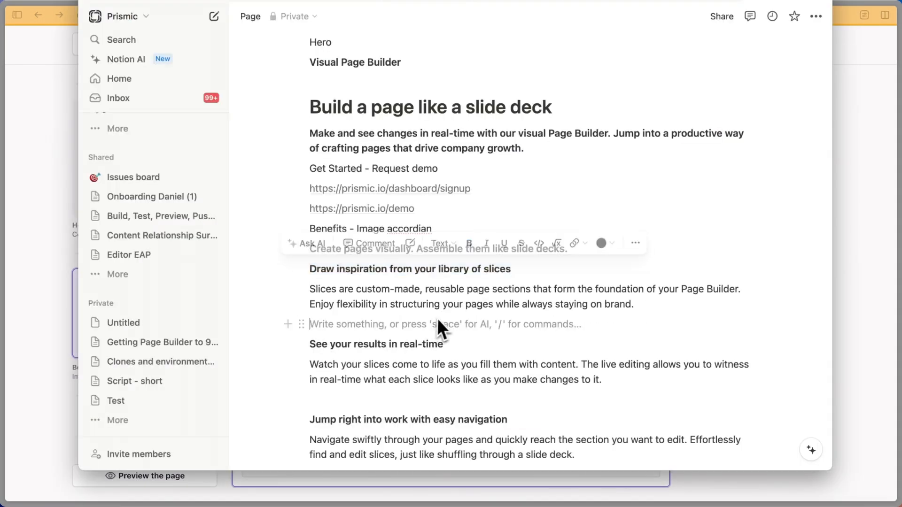
{"action": "left_click_drag", "start_coordinate": [639, 306], "coordinate": [325, 291]}
{"action": "key", "text": "super+c"}
{"action": "key", "text": "super+Tab"}
{"action": "left_click", "coordinate": [340, 341]}
{"action": "key", "text": "super+v"}
Save, then filter item 1's media library by the demo, landing page and page builder tags
{"action": "key", "text": "super+s"}
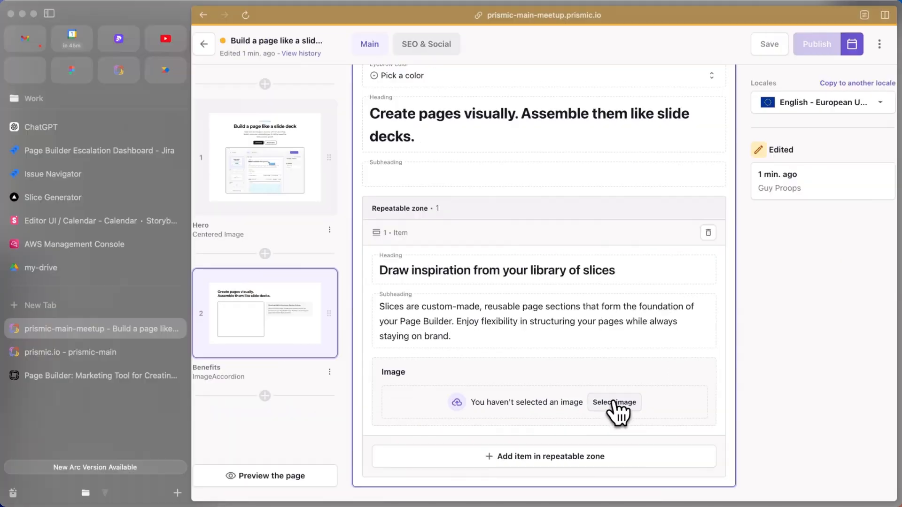
{"action": "left_click", "coordinate": [610, 356]}
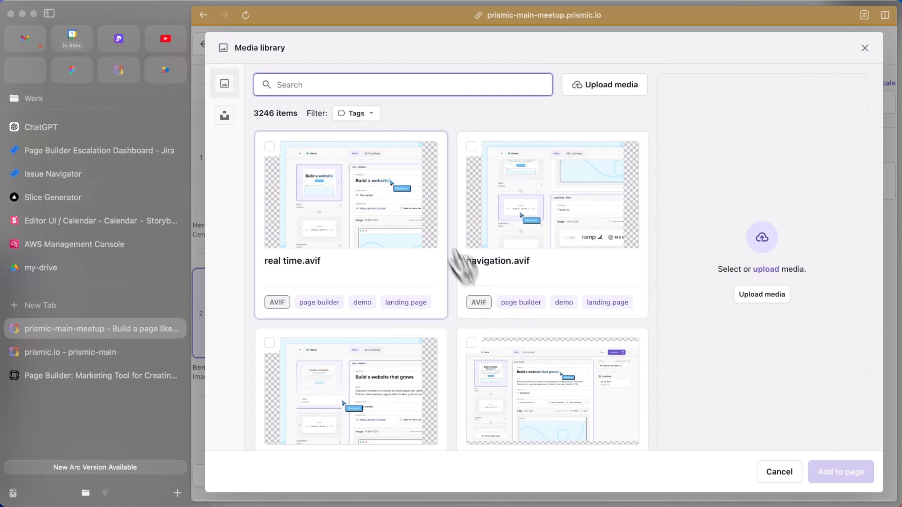
{"action": "left_click", "coordinate": [368, 116]}
{"action": "left_click", "coordinate": [352, 159]}
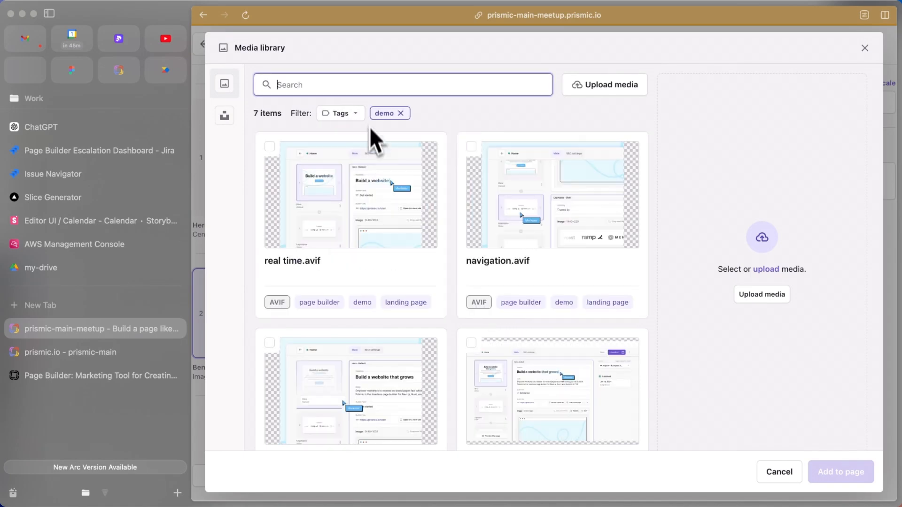
{"action": "left_click", "coordinate": [369, 116]}
{"action": "left_click", "coordinate": [354, 177]}
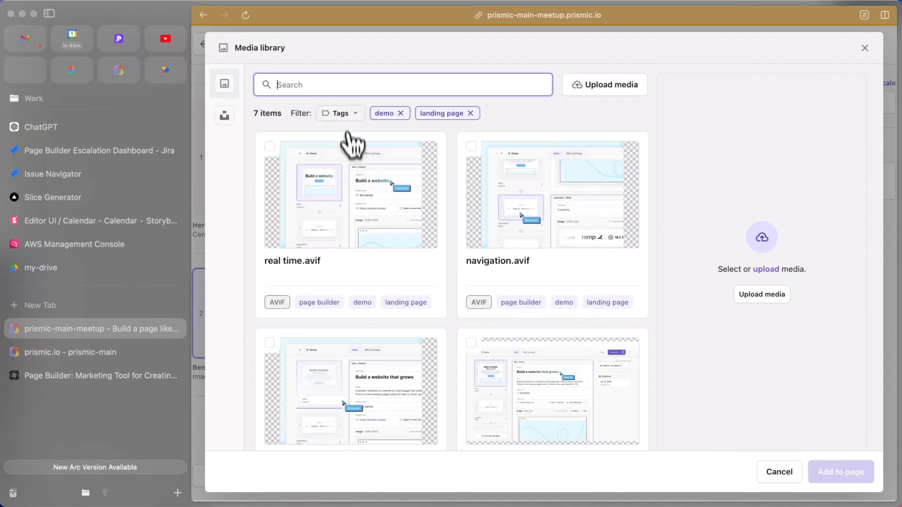
{"action": "left_click", "coordinate": [347, 117]}
{"action": "left_click", "coordinate": [356, 213]}
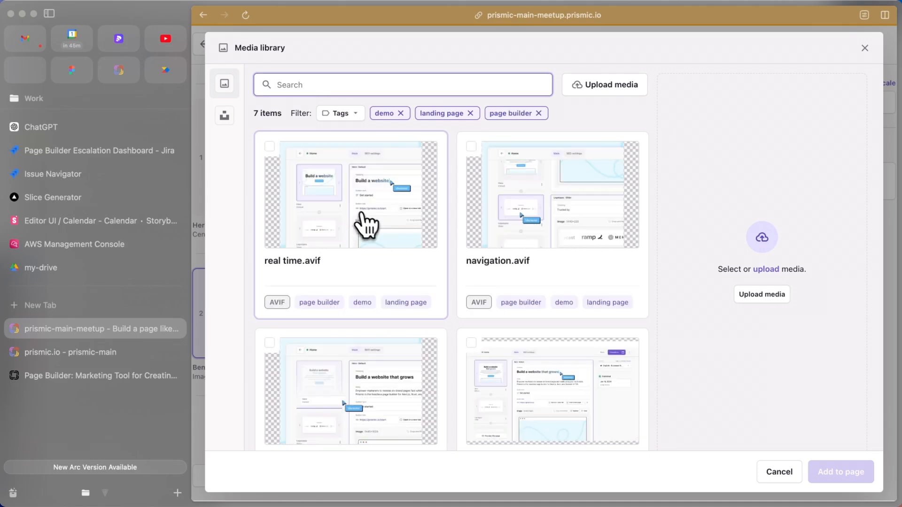
Insert slice selector.avif as the first Benefits item's image
{"action": "scroll", "coordinate": [385, 256], "scroll_direction": "down", "scroll_amount": 1}
{"action": "scroll", "coordinate": [385, 257], "scroll_direction": "down", "scroll_amount": 3}
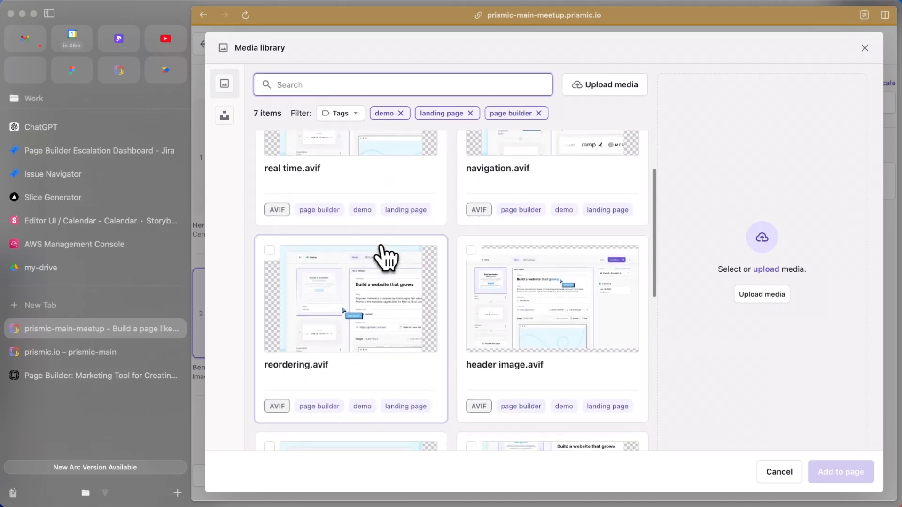
{"action": "scroll", "coordinate": [385, 258], "scroll_direction": "down", "scroll_amount": 3}
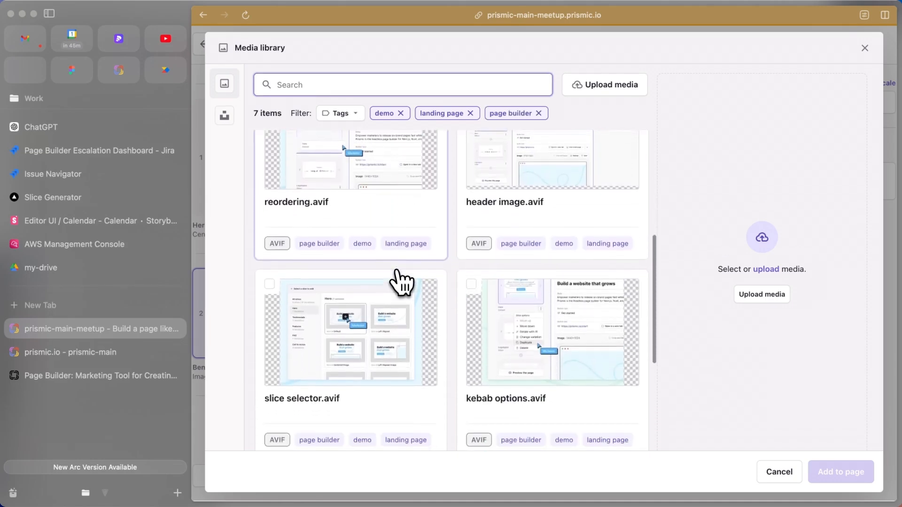
{"action": "left_click", "coordinate": [269, 282]}
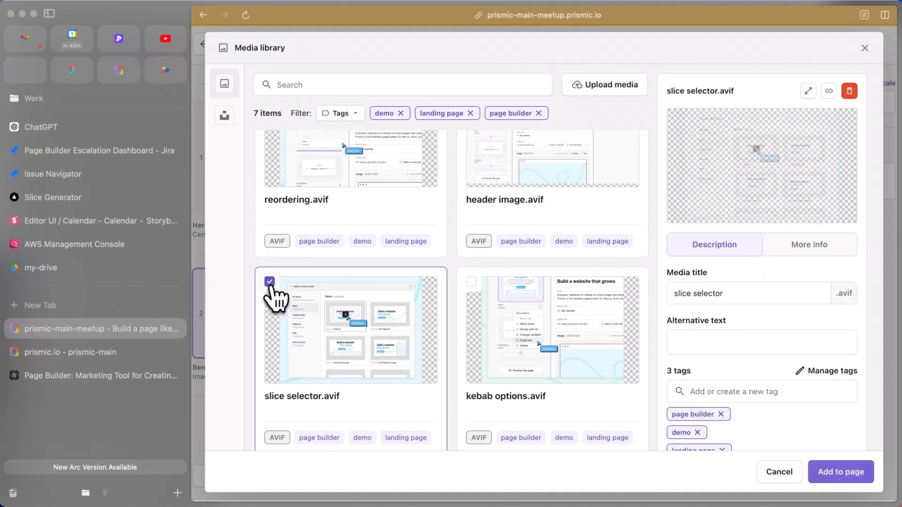
{"action": "left_click", "coordinate": [841, 472]}
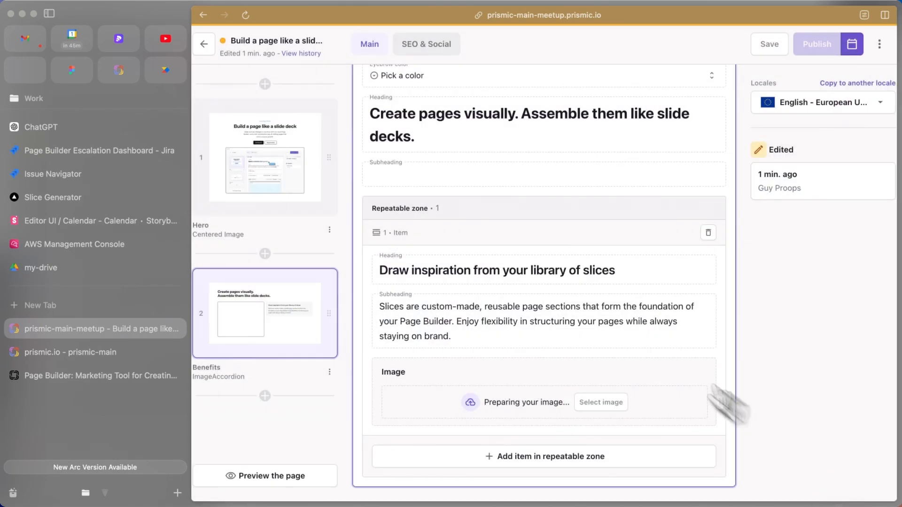
Add a second Benefits item headed 'Jump right into work with easy navigation'
{"action": "left_click", "coordinate": [527, 458]}
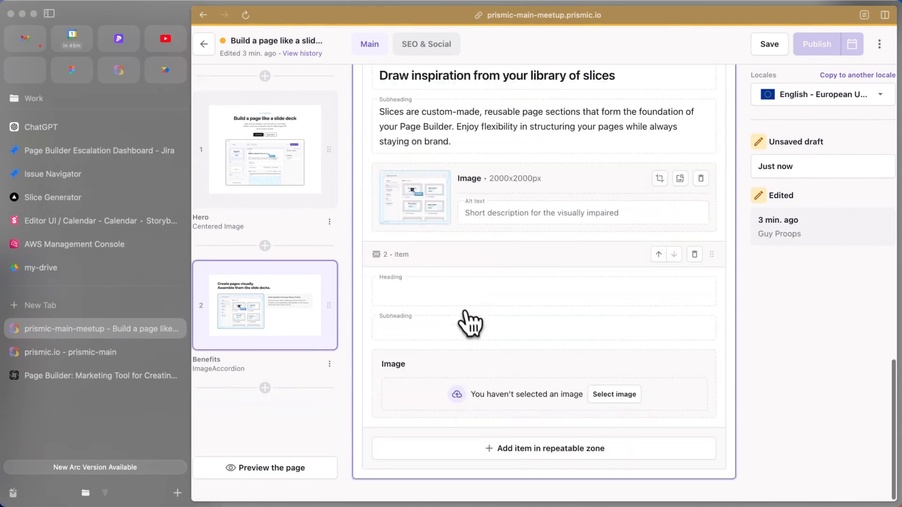
{"action": "key", "text": "super+Tab"}
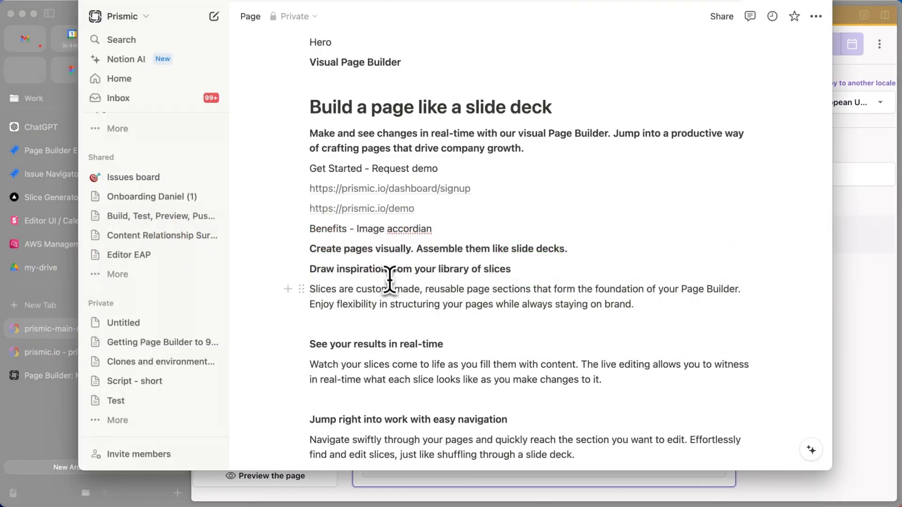
{"action": "scroll", "coordinate": [390, 300], "scroll_direction": "down", "scroll_amount": 3}
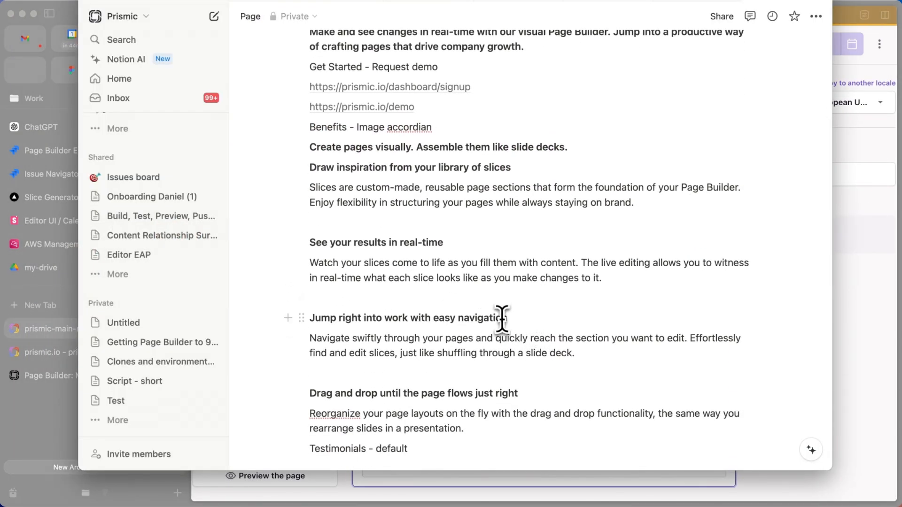
{"action": "left_click_drag", "start_coordinate": [516, 318], "coordinate": [307, 317]}
{"action": "key", "text": "super+Tab"}
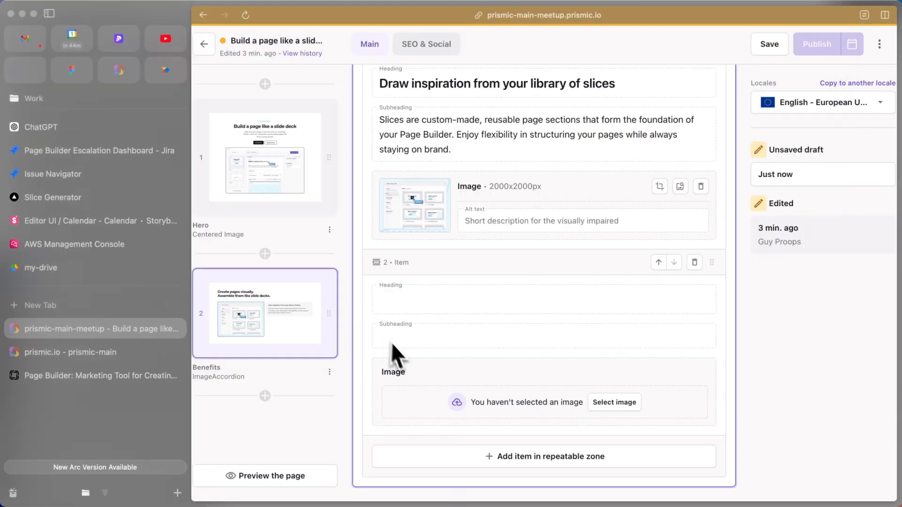
{"action": "key", "text": "super+v"}
{"action": "left_click", "coordinate": [407, 339]}
Paste the 'Navigate swiftly' paragraph from the notes as item 2's subheading
{"action": "key", "text": "super+Tab"}
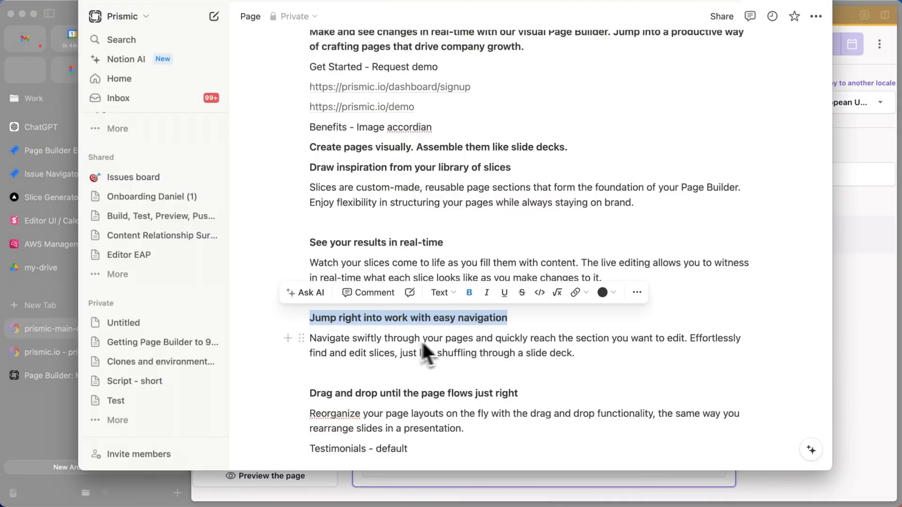
{"action": "left_click", "coordinate": [460, 353]}
{"action": "left_click_drag", "start_coordinate": [580, 364], "coordinate": [312, 344]}
{"action": "key", "text": "super+c"}
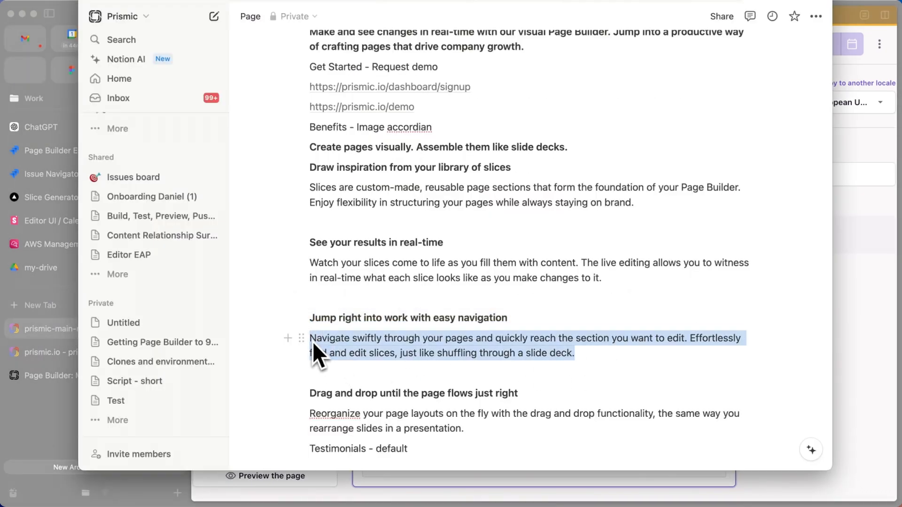
{"action": "key", "text": "super+Tab"}
{"action": "key", "text": "super+v"}
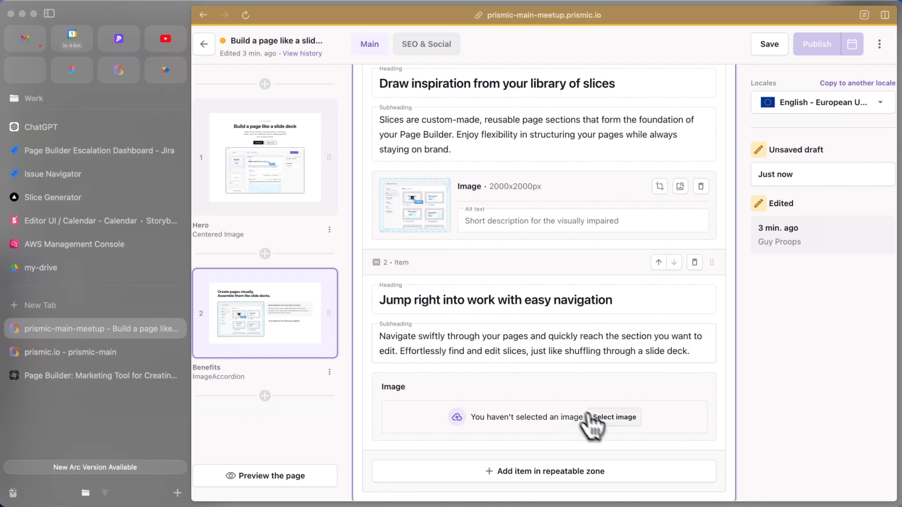
Set navigation.avif as the second item's image
{"action": "left_click", "coordinate": [610, 417]}
{"action": "scroll", "coordinate": [433, 292], "scroll_direction": "down", "scroll_amount": 1}
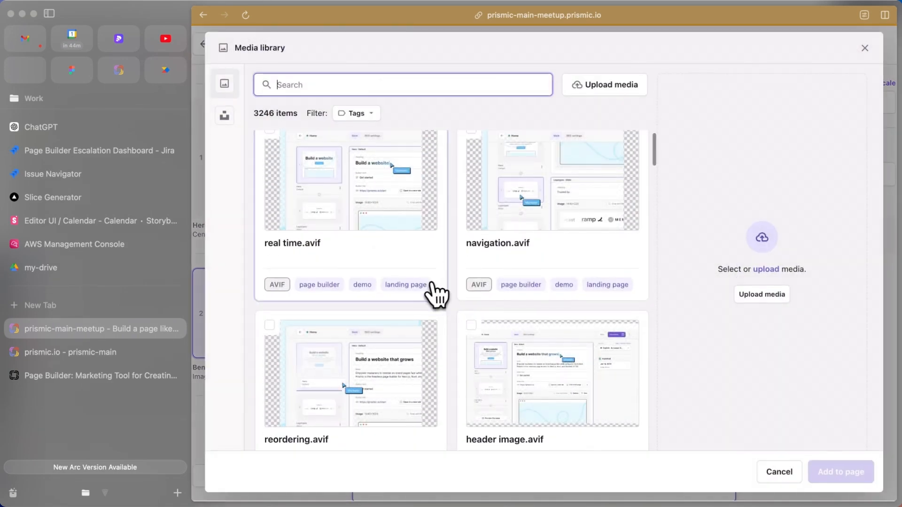
{"action": "left_click", "coordinate": [479, 190]}
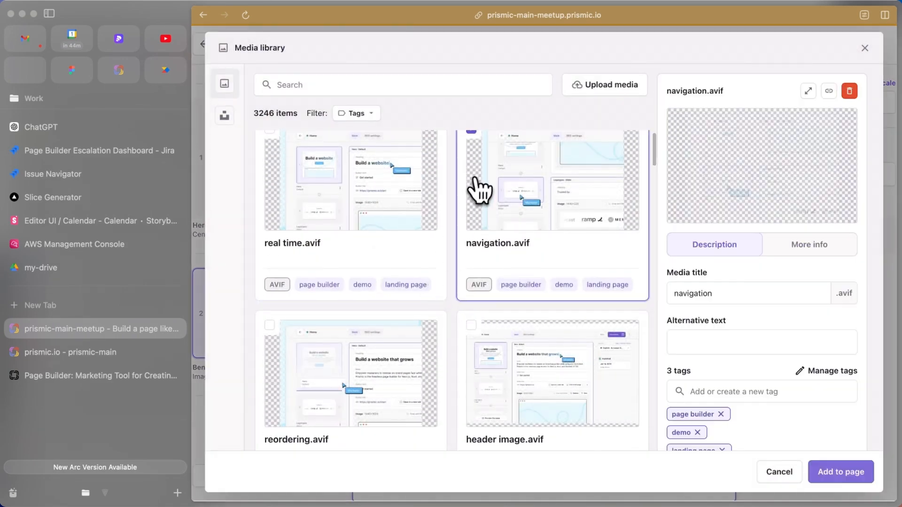
{"action": "left_click", "coordinate": [838, 481]}
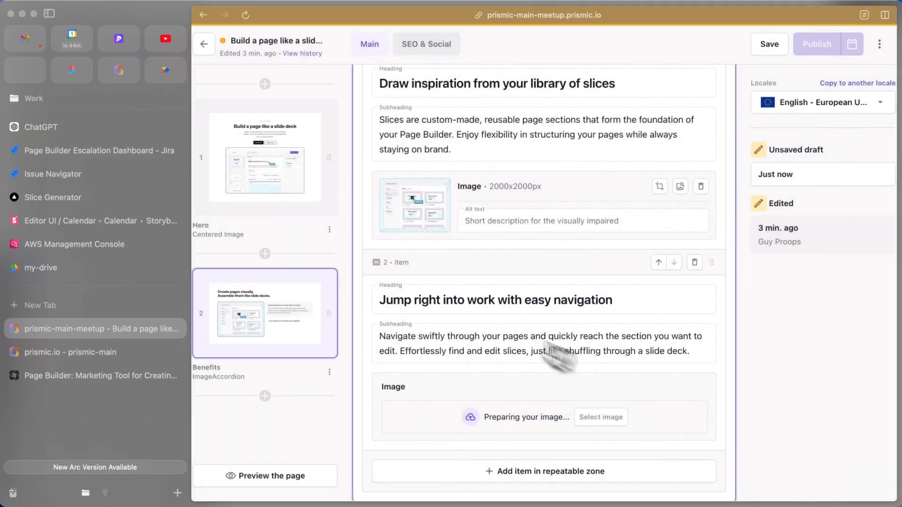
Return to the Benefits slice and add a third item
{"action": "left_click", "coordinate": [282, 172]}
{"action": "left_click", "coordinate": [295, 311]}
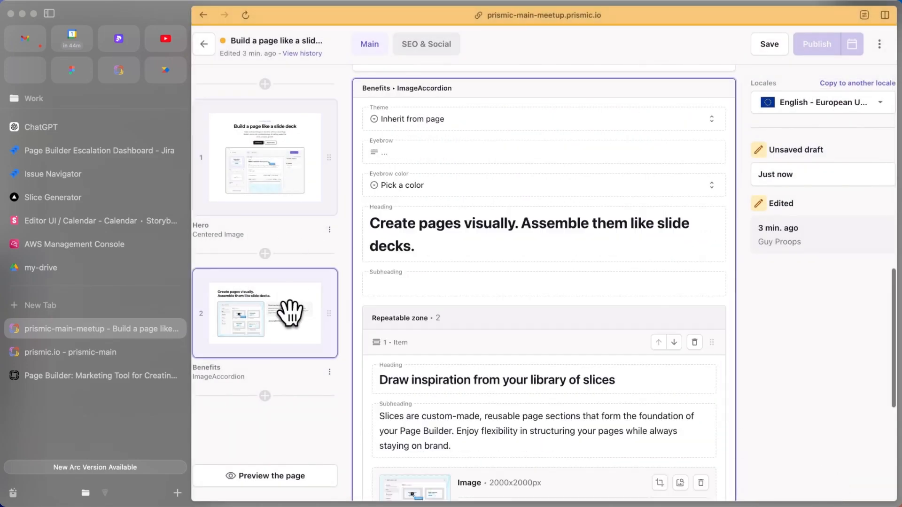
{"action": "scroll", "coordinate": [441, 353], "scroll_direction": "down", "scroll_amount": 6}
{"action": "scroll", "coordinate": [447, 355], "scroll_direction": "down", "scroll_amount": 1}
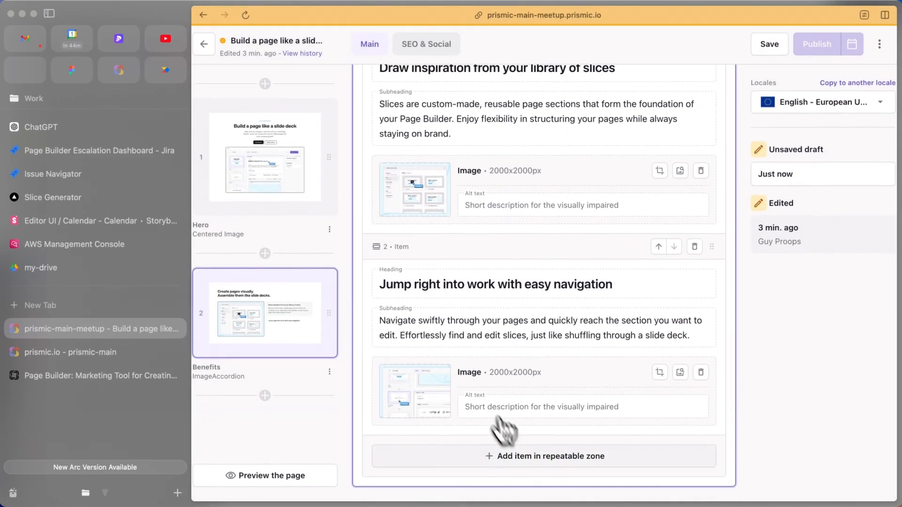
{"action": "left_click", "coordinate": [507, 450]}
{"action": "scroll", "coordinate": [456, 315], "scroll_direction": "down", "scroll_amount": 2}
{"action": "scroll", "coordinate": [446, 324], "scroll_direction": "down", "scroll_amount": 2}
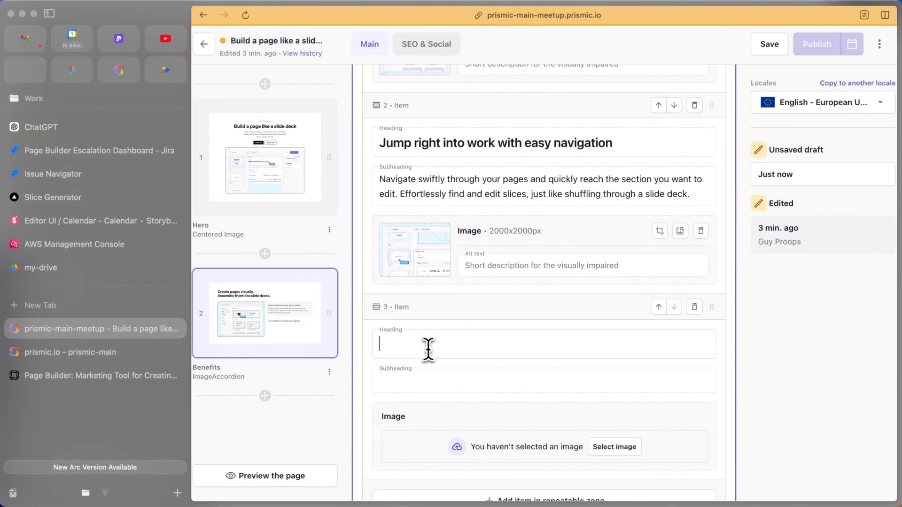
Paste 'See your results in real-time' from the notes as item 3's heading
{"action": "key", "text": "super+Tab"}
{"action": "scroll", "coordinate": [460, 361], "scroll_direction": "down", "scroll_amount": 1}
{"action": "left_click", "coordinate": [462, 380]}
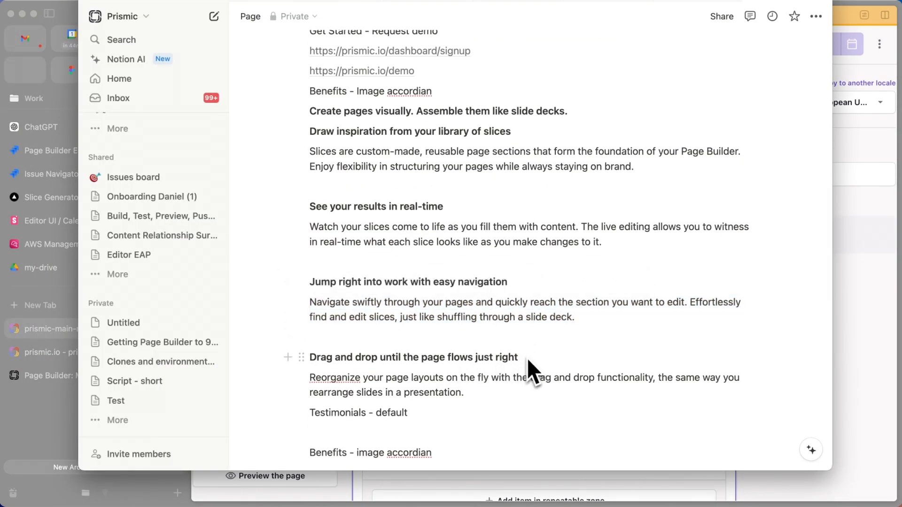
{"action": "left_click_drag", "start_coordinate": [444, 207], "coordinate": [274, 199]}
{"action": "key", "text": "super+c"}
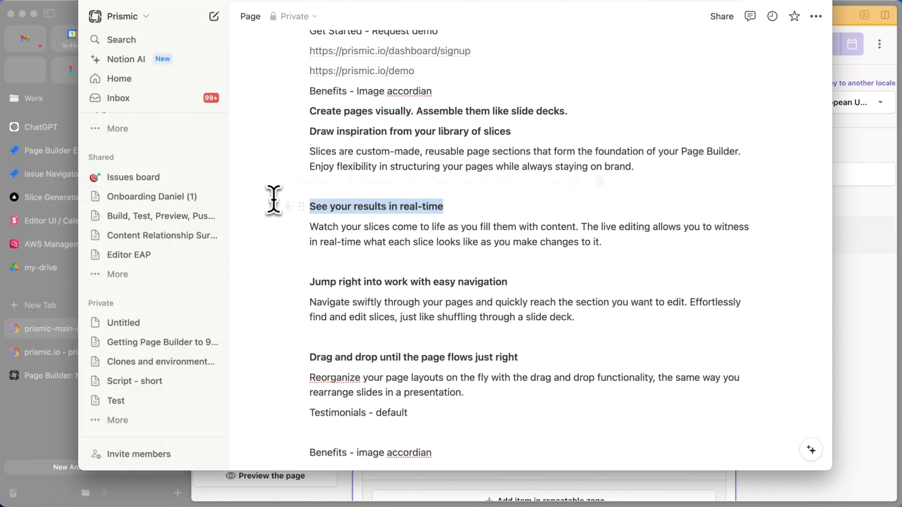
{"action": "key", "text": "super+Tab"}
{"action": "key", "text": "super+v"}
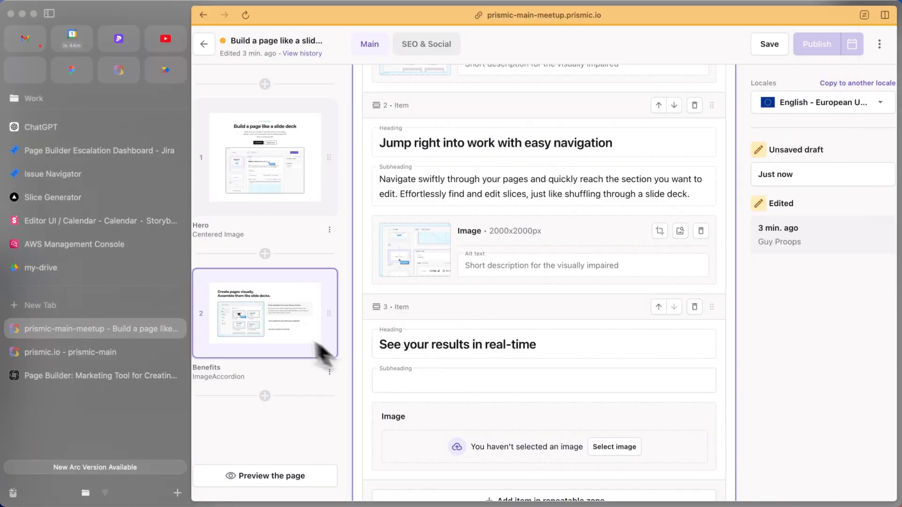
Paste the 'Watch your slices' paragraph as item 3's subheading
{"action": "key", "text": "super+Tab"}
{"action": "left_click", "coordinate": [470, 255]}
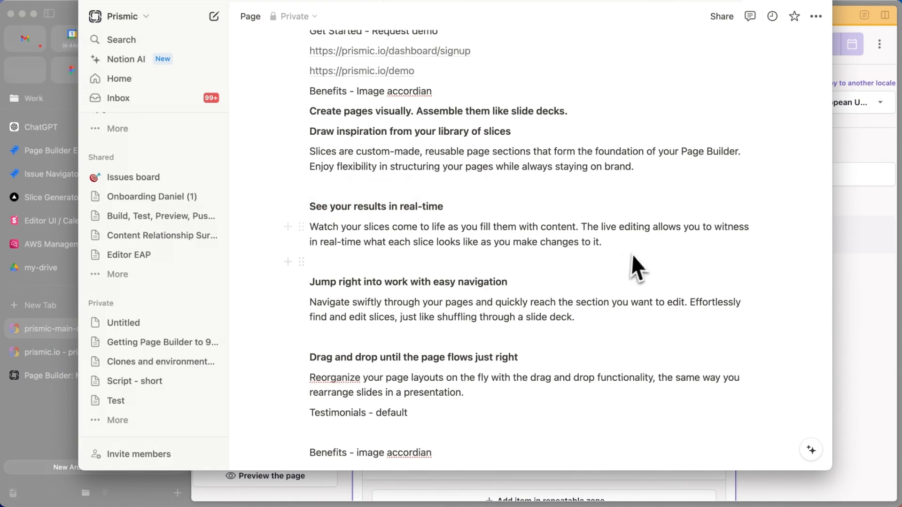
{"action": "left_click_drag", "start_coordinate": [624, 247], "coordinate": [311, 228]}
{"action": "key", "text": "super+c"}
{"action": "key", "text": "super+Tab"}
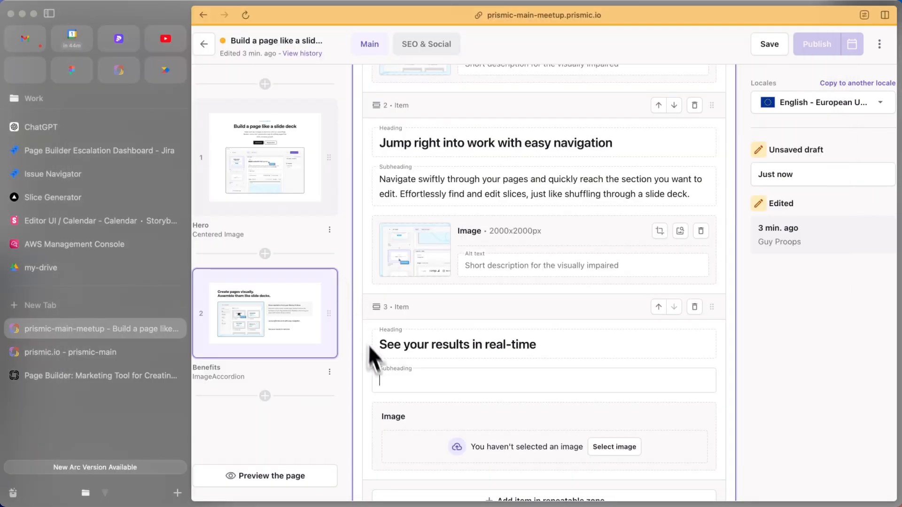
{"action": "left_click", "coordinate": [397, 381]}
{"action": "key", "text": "super+v"}
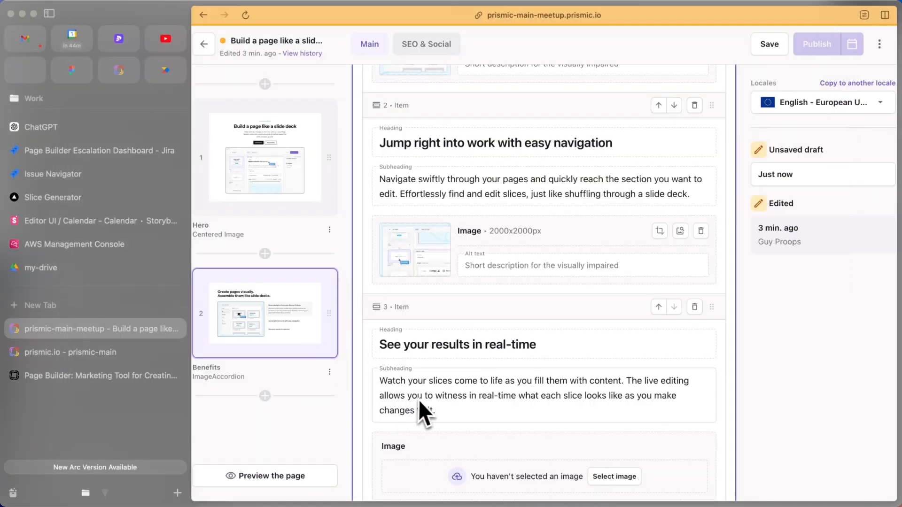
Set real time.avif as the third item's image
{"action": "scroll", "coordinate": [420, 402], "scroll_direction": "down", "scroll_amount": 3}
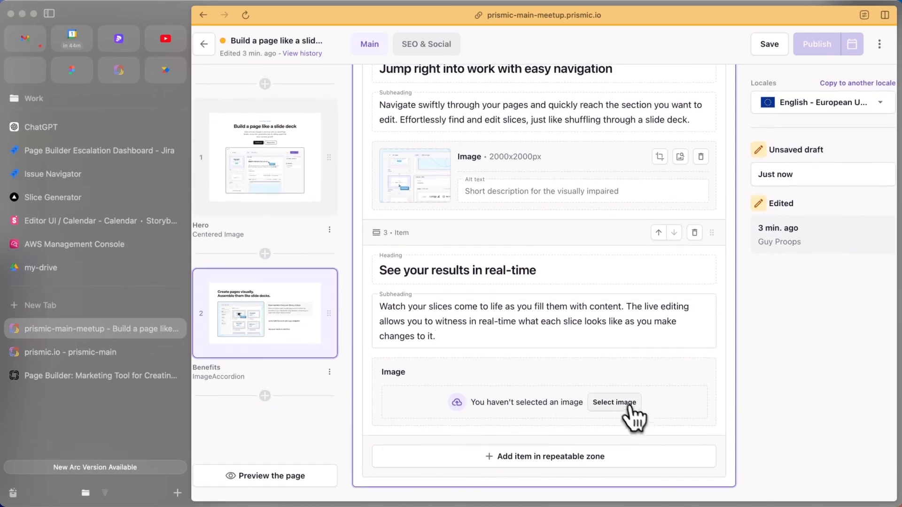
{"action": "left_click", "coordinate": [615, 403]}
{"action": "scroll", "coordinate": [427, 248], "scroll_direction": "down", "scroll_amount": 2}
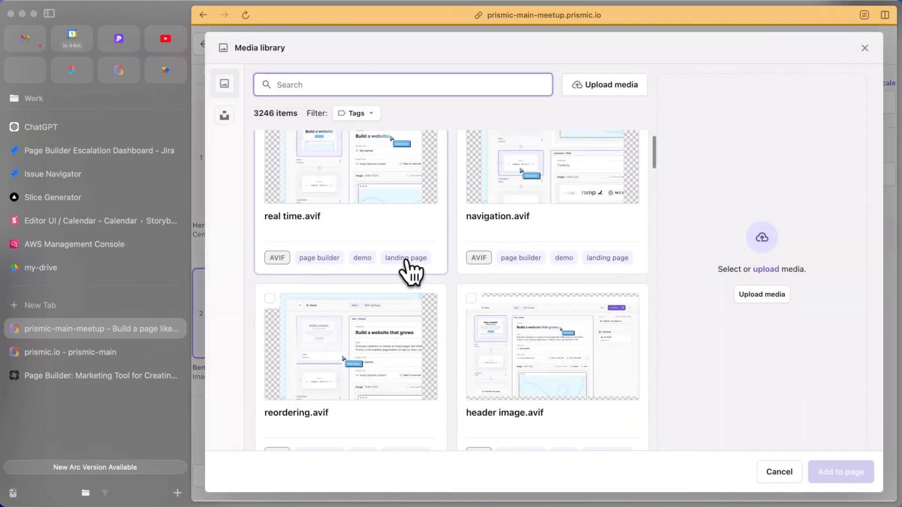
{"action": "scroll", "coordinate": [408, 268], "scroll_direction": "up", "scroll_amount": 2}
{"action": "left_click", "coordinate": [367, 218]}
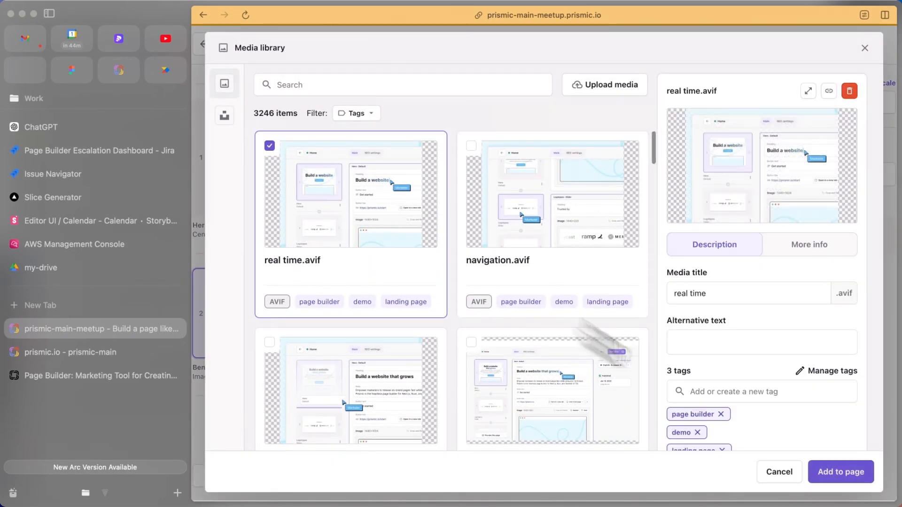
{"action": "left_click", "coordinate": [832, 482]}
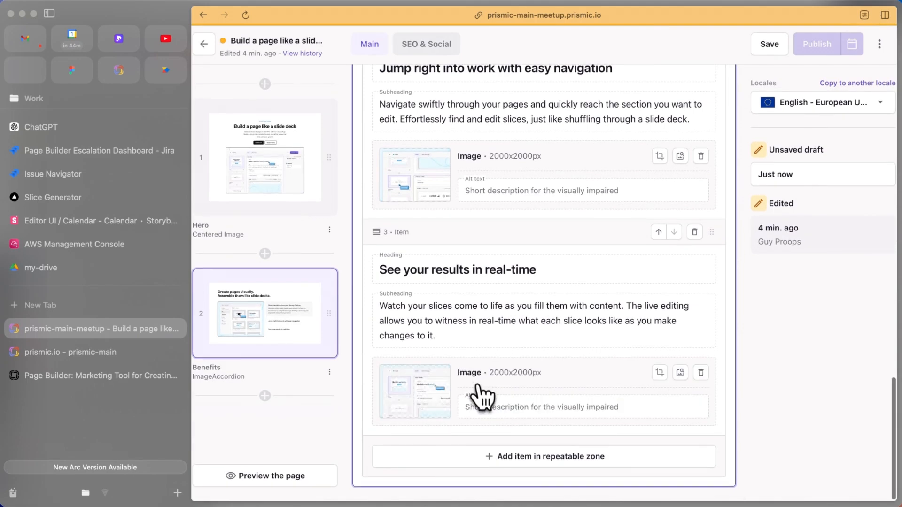
Add a fourth item to the Benefits slice
{"action": "left_click", "coordinate": [501, 455]}
{"action": "scroll", "coordinate": [439, 324], "scroll_direction": "down", "scroll_amount": 2}
{"action": "key", "text": "super+Tab"}
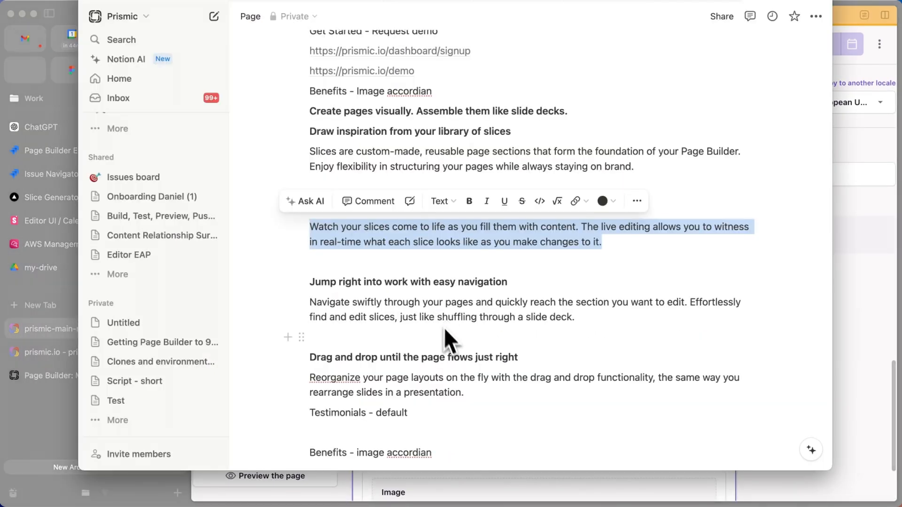
{"action": "left_click", "coordinate": [441, 315]}
Fill item 4 with the 'Drag and drop until the page flows just right' heading and Reorganize paragraph
{"action": "left_click_drag", "start_coordinate": [520, 357], "coordinate": [310, 358]}
{"action": "key", "text": "super+Tab"}
{"action": "left_click", "coordinate": [408, 406]}
{"action": "key", "text": "ctrl+v"}
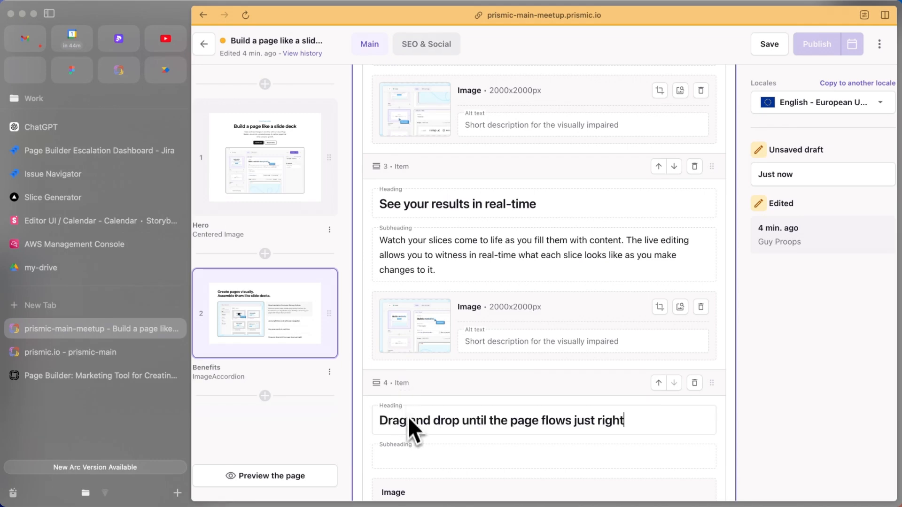
{"action": "scroll", "coordinate": [407, 399], "scroll_direction": "down", "scroll_amount": 1}
{"action": "key", "text": "super+Tab"}
{"action": "left_click_drag", "start_coordinate": [492, 398], "coordinate": [331, 385]}
{"action": "key", "text": "super+Tab"}
{"action": "left_click", "coordinate": [404, 423]}
{"action": "key", "text": "ctrl+v"}
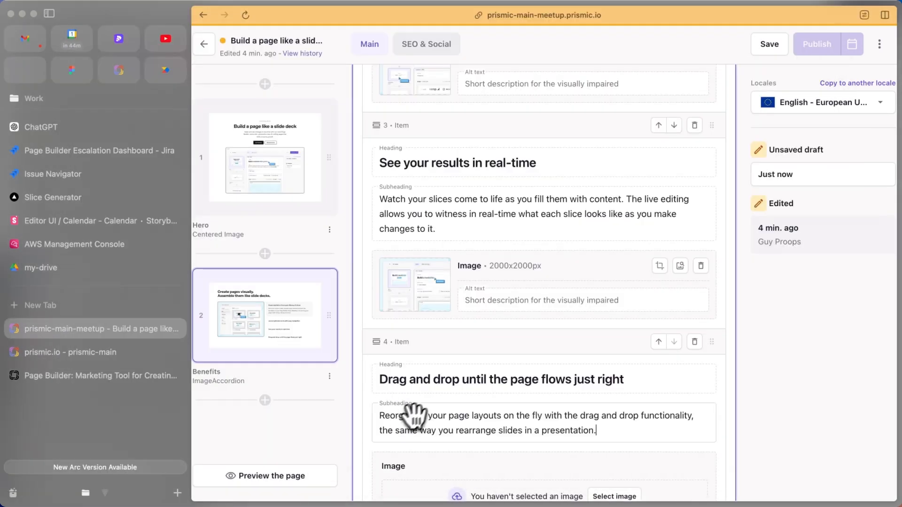
Set reordering.avif as the fourth item's image
{"action": "scroll", "coordinate": [467, 402], "scroll_direction": "down", "scroll_amount": 2}
{"action": "left_click", "coordinate": [606, 406]}
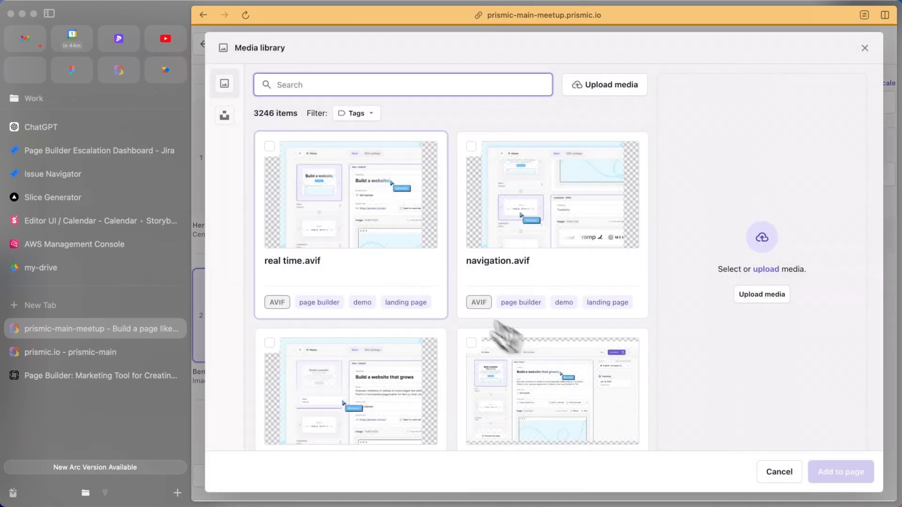
{"action": "scroll", "coordinate": [431, 278], "scroll_direction": "down", "scroll_amount": 3}
{"action": "left_click", "coordinate": [390, 291]}
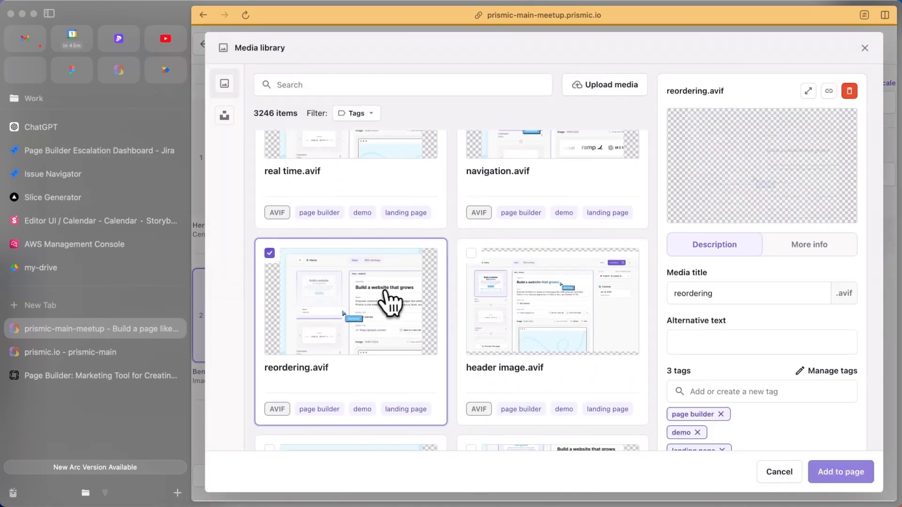
{"action": "left_click", "coordinate": [832, 477]}
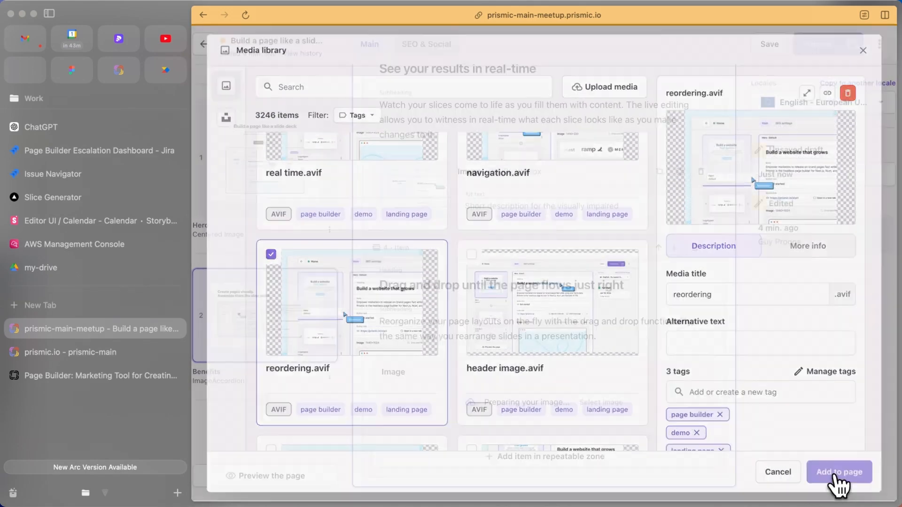
{"action": "left_click_drag", "start_coordinate": [305, 322], "coordinate": [287, 362]}
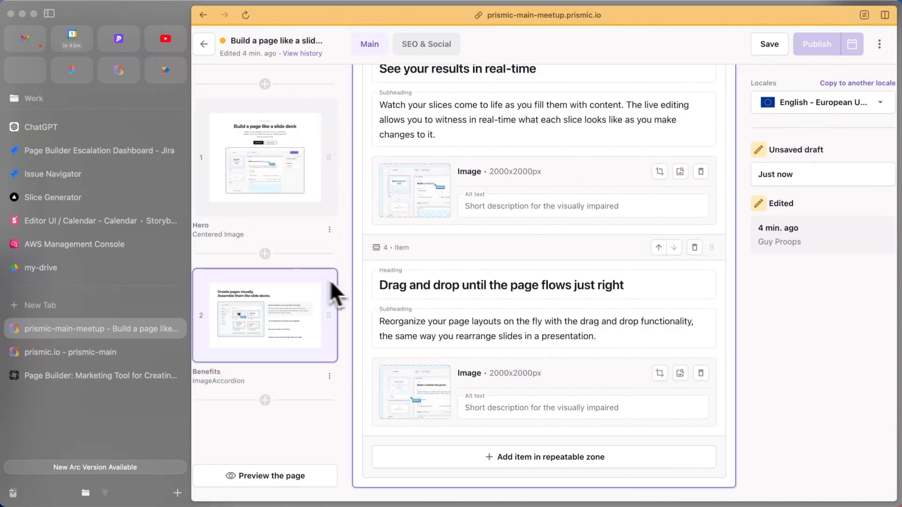
Insert the Testimonials slice, Default variation, beneath the Benefits slice
{"action": "scroll", "coordinate": [394, 256], "scroll_direction": "up", "scroll_amount": 3}
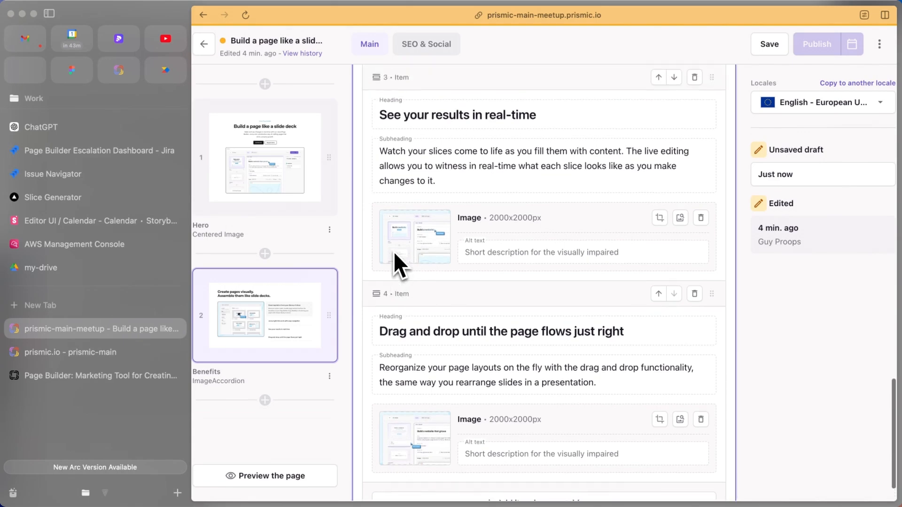
{"action": "scroll", "coordinate": [393, 278], "scroll_direction": "up", "scroll_amount": 8}
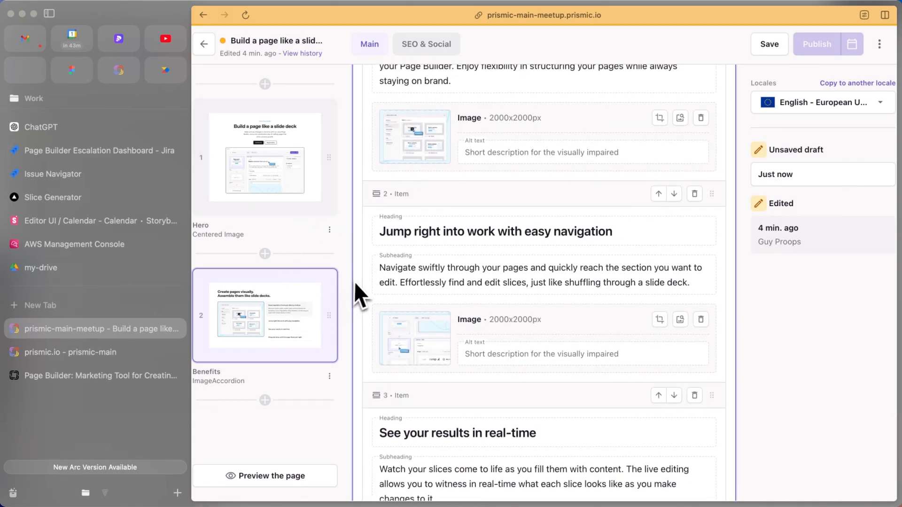
{"action": "scroll", "coordinate": [380, 296], "scroll_direction": "down", "scroll_amount": 4}
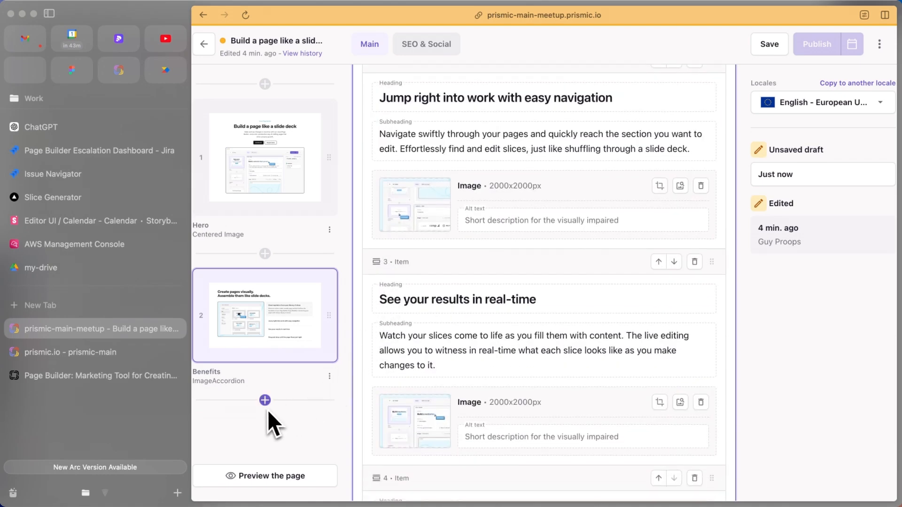
{"action": "key", "text": "super+Tab"}
{"action": "scroll", "coordinate": [295, 263], "scroll_direction": "down", "scroll_amount": 4}
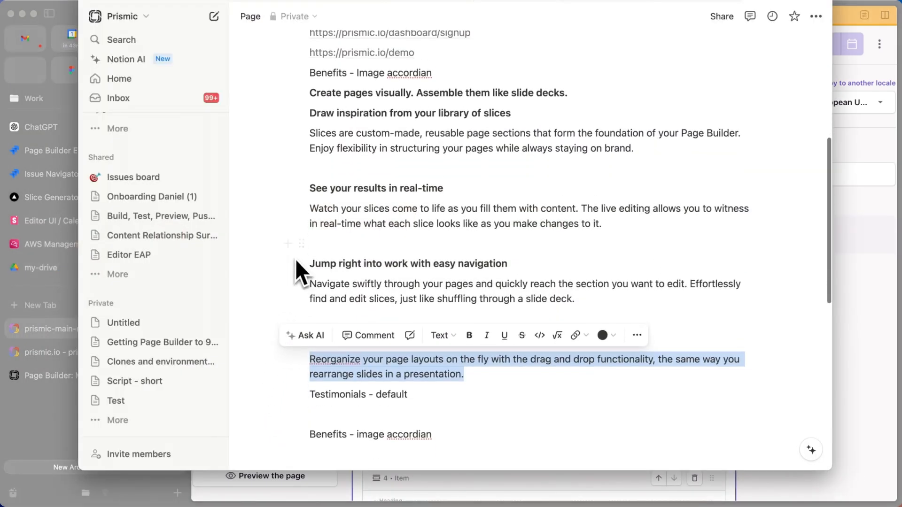
{"action": "key", "text": "super+Tab"}
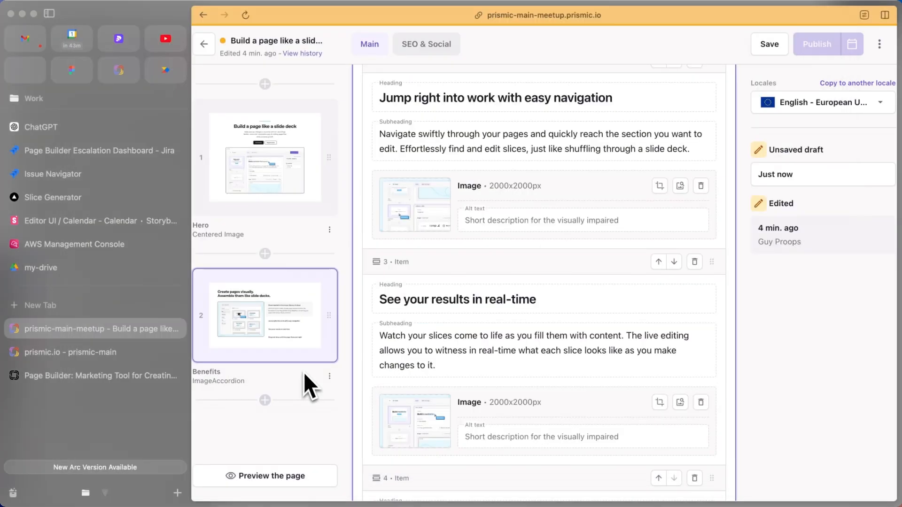
{"action": "left_click", "coordinate": [264, 400]}
{"action": "left_click", "coordinate": [257, 366]}
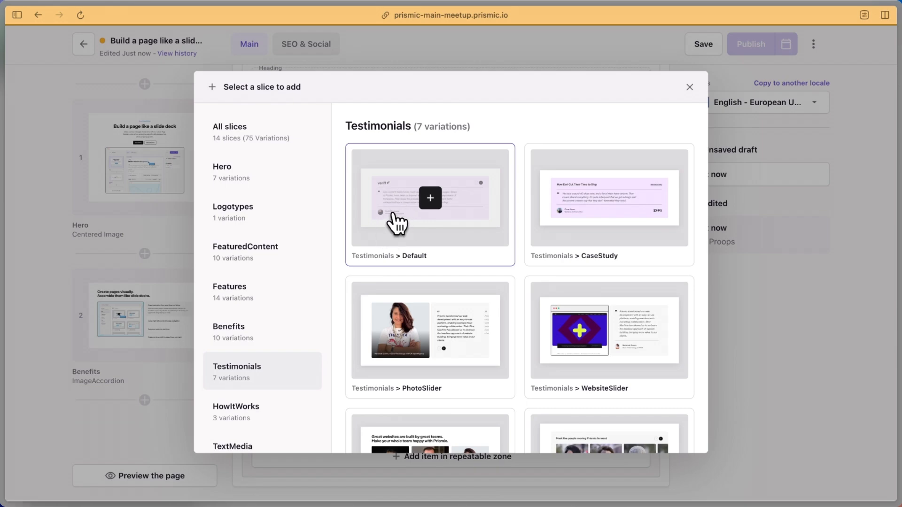
{"action": "left_click", "coordinate": [394, 216]}
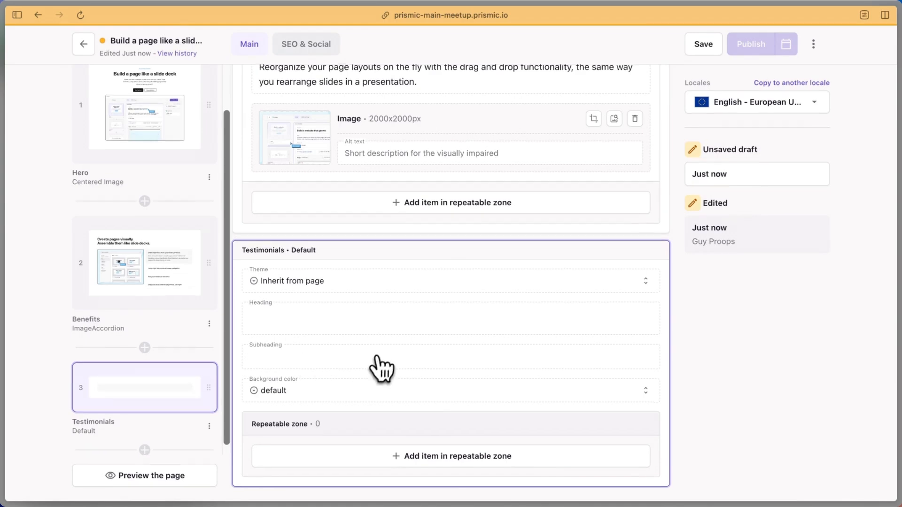
Add a testimonial item and paste the content-team quote into its Quote field
{"action": "left_click", "coordinate": [457, 456]}
{"action": "scroll", "coordinate": [430, 409], "scroll_direction": "down", "scroll_amount": 3}
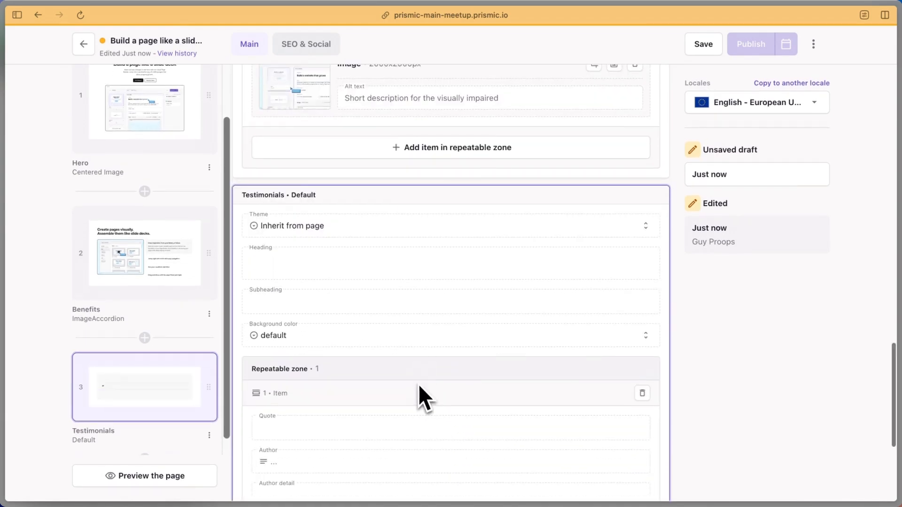
{"action": "scroll", "coordinate": [357, 367], "scroll_direction": "down", "scroll_amount": 1}
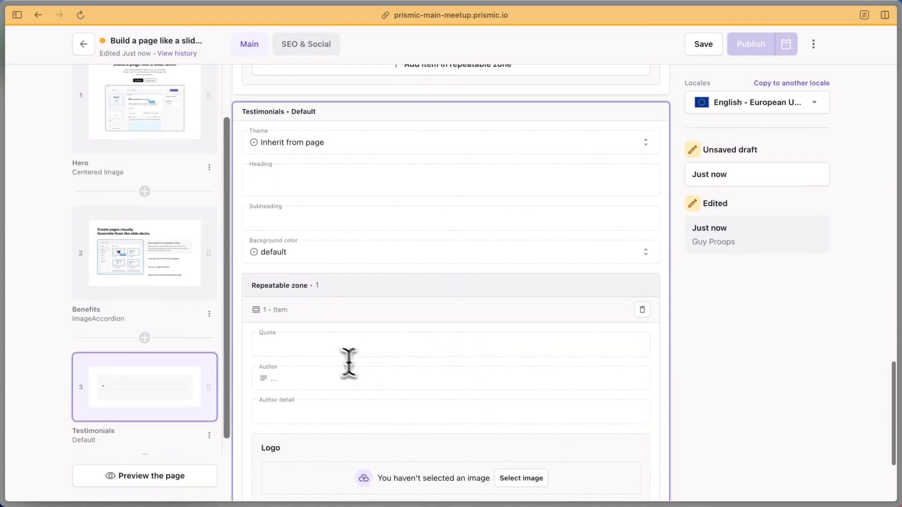
{"action": "left_click", "coordinate": [316, 347]}
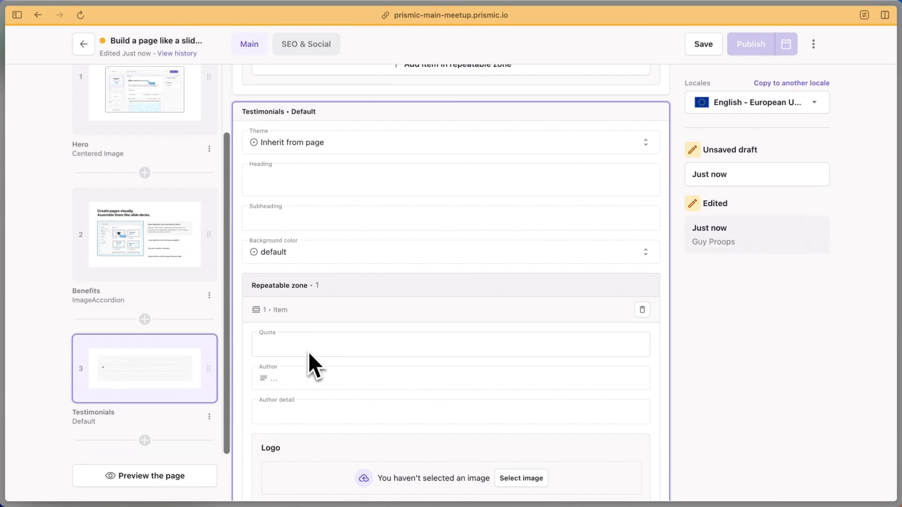
{"action": "type", "text": "Our content team moves much quicker in deploying web pages. Prismic helps us go from ideation to deployment faster while maintaining the quality of our branding."}
Copy the author's name from the notes into the Author field
{"action": "left_click", "coordinate": [303, 395]}
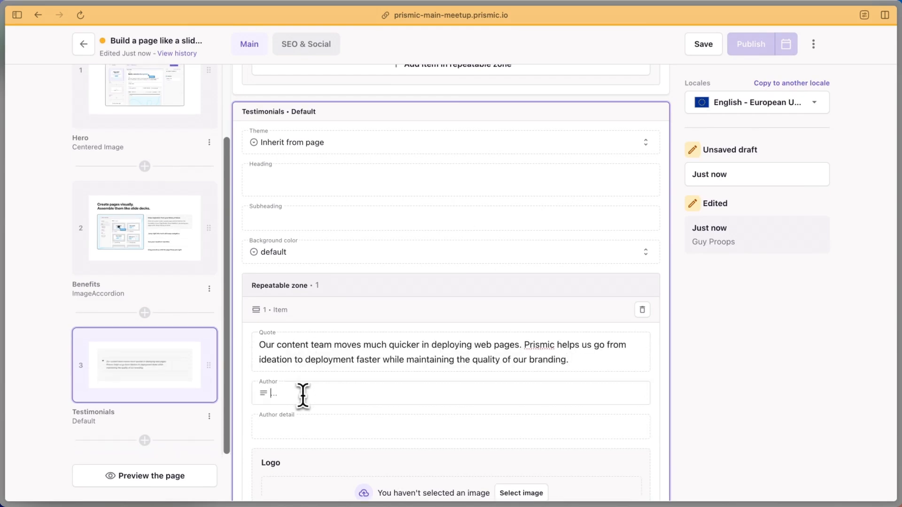
{"action": "key", "text": "super+Tab"}
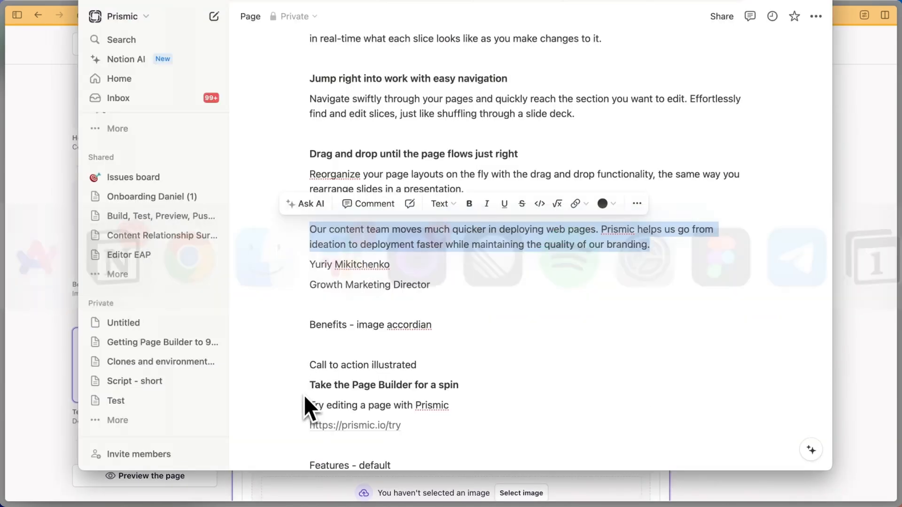
{"action": "double_click", "coordinate": [390, 264]}
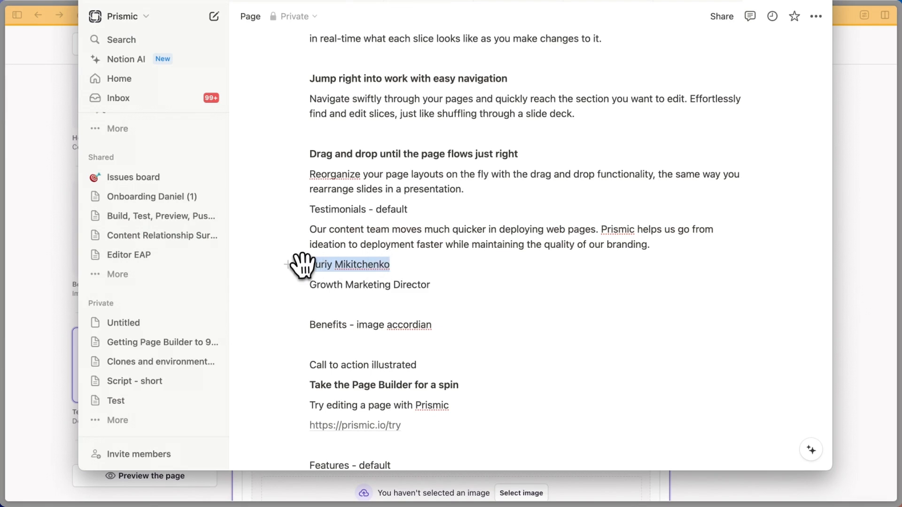
{"action": "key", "text": "super+c"}
{"action": "key", "text": "super+Tab"}
{"action": "key", "text": "super+v"}
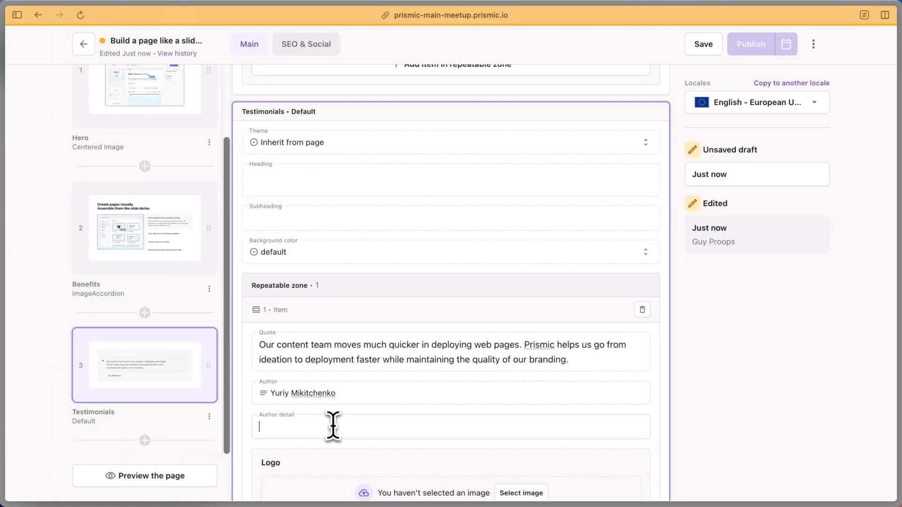
Set the Author detail to 'Growth Marketing Director' from the notes
{"action": "key", "text": "super+Tab"}
{"action": "left_click_drag", "start_coordinate": [429, 289], "coordinate": [350, 292]}
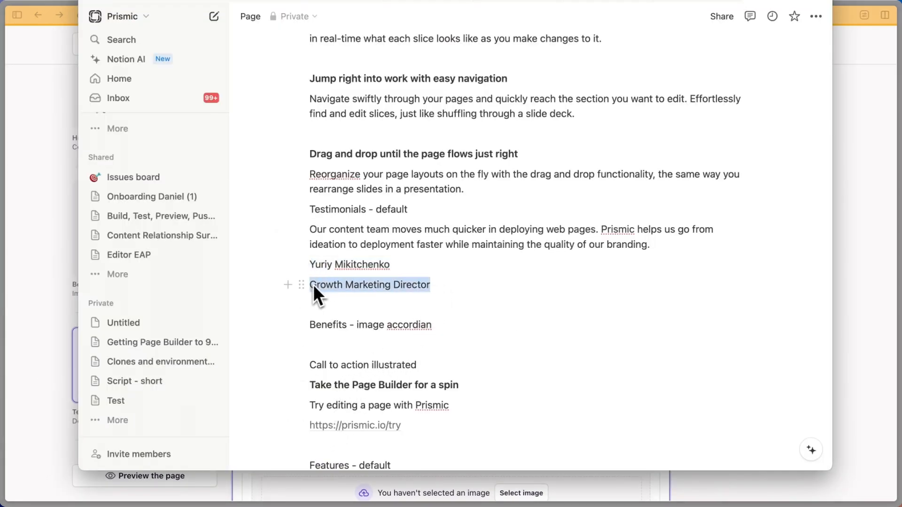
{"action": "key", "text": "super+c"}
{"action": "key", "text": "super+Tab"}
{"action": "left_click", "coordinate": [325, 425]}
{"action": "key", "text": "super+v"}
{"action": "scroll", "coordinate": [330, 408], "scroll_direction": "down", "scroll_amount": 3}
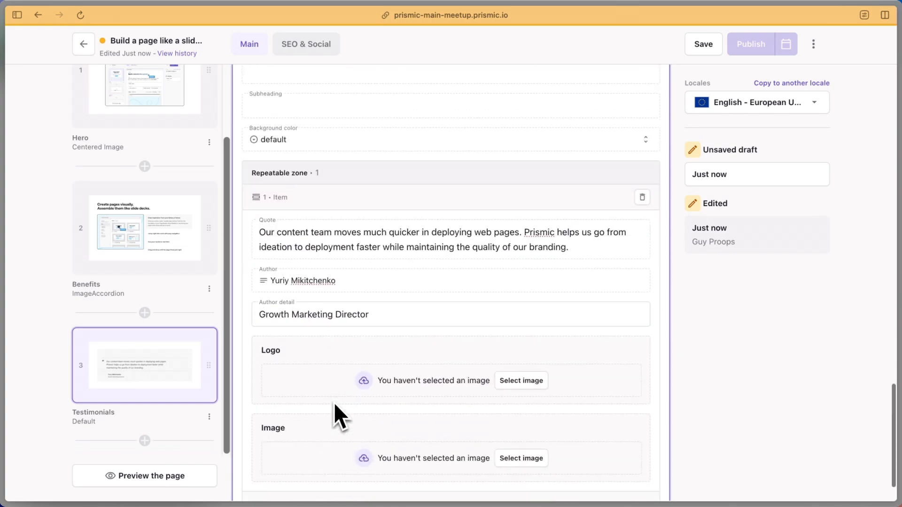
{"action": "scroll", "coordinate": [334, 402], "scroll_direction": "down", "scroll_amount": 2}
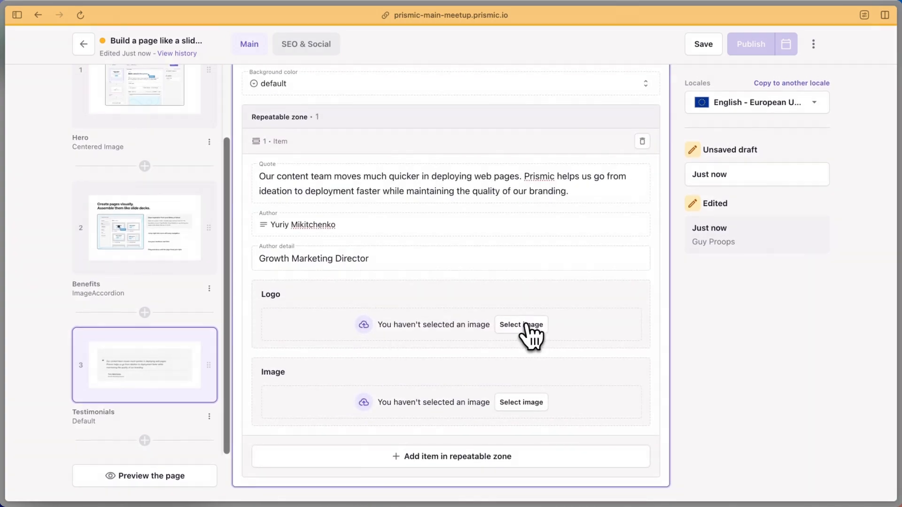
Filter media by the demo, landing page and page builder tags and add veriff.svg as the Logo
{"action": "left_click", "coordinate": [526, 325]}
{"action": "left_click", "coordinate": [170, 115]}
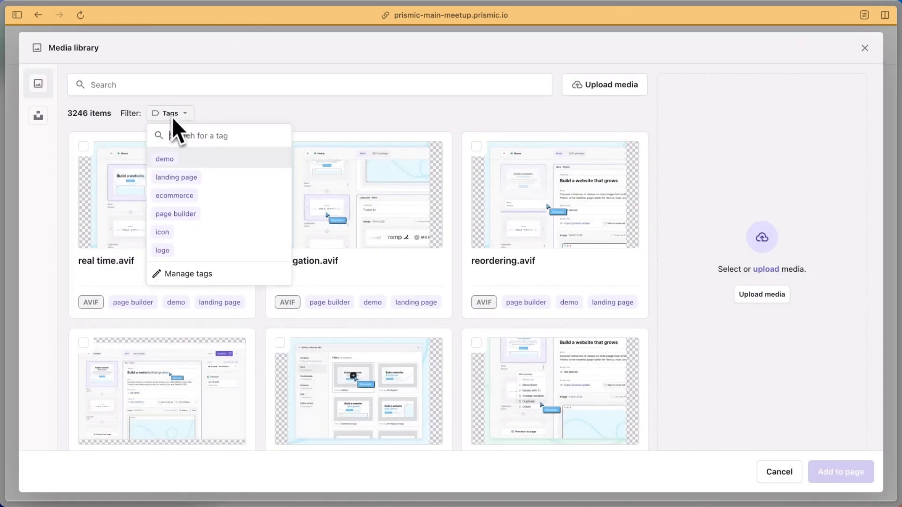
{"action": "left_click", "coordinate": [187, 162]}
{"action": "left_click", "coordinate": [157, 115]}
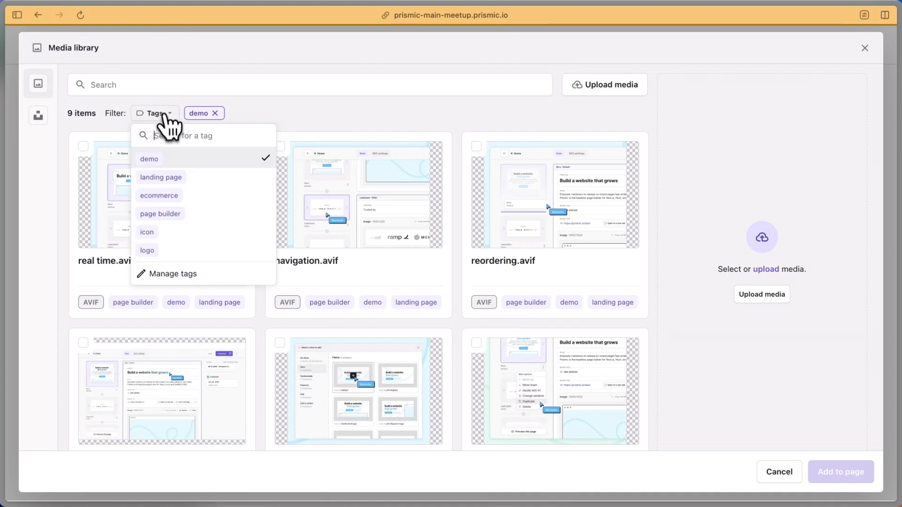
{"action": "left_click", "coordinate": [171, 184]}
{"action": "left_click", "coordinate": [159, 116]}
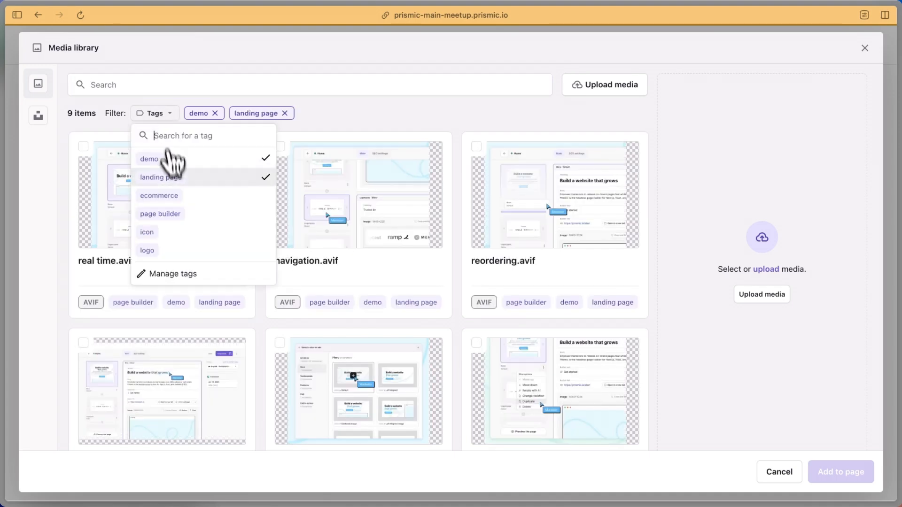
{"action": "left_click", "coordinate": [173, 214]}
{"action": "scroll", "coordinate": [244, 280], "scroll_direction": "down", "scroll_amount": 3}
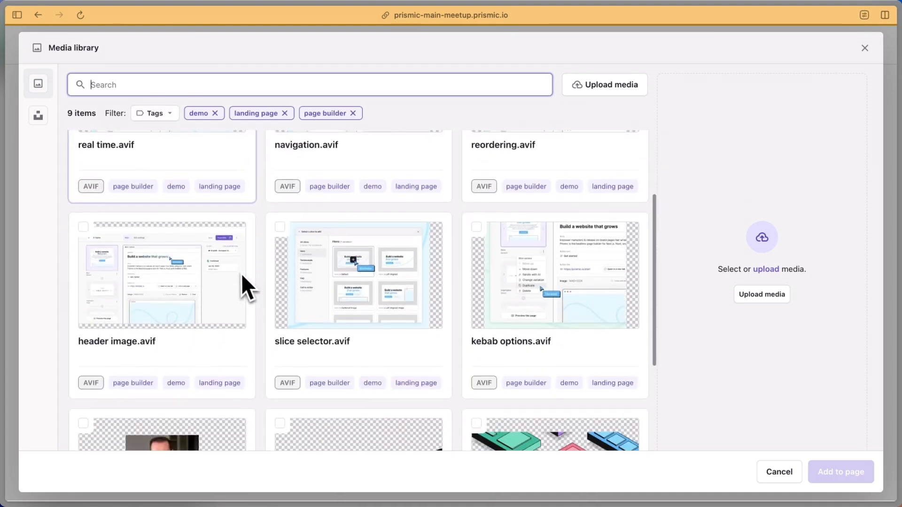
{"action": "scroll", "coordinate": [241, 273], "scroll_direction": "down", "scroll_amount": 2}
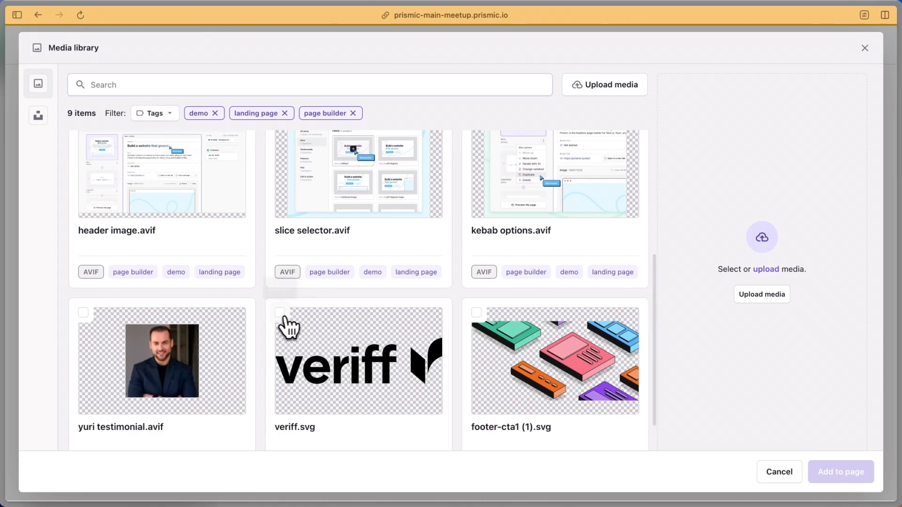
{"action": "left_click", "coordinate": [288, 329]}
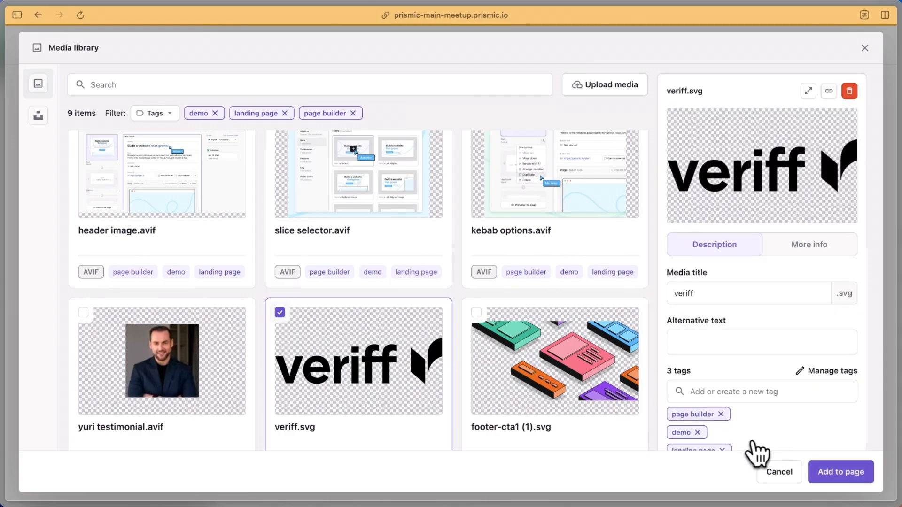
{"action": "left_click", "coordinate": [814, 471]}
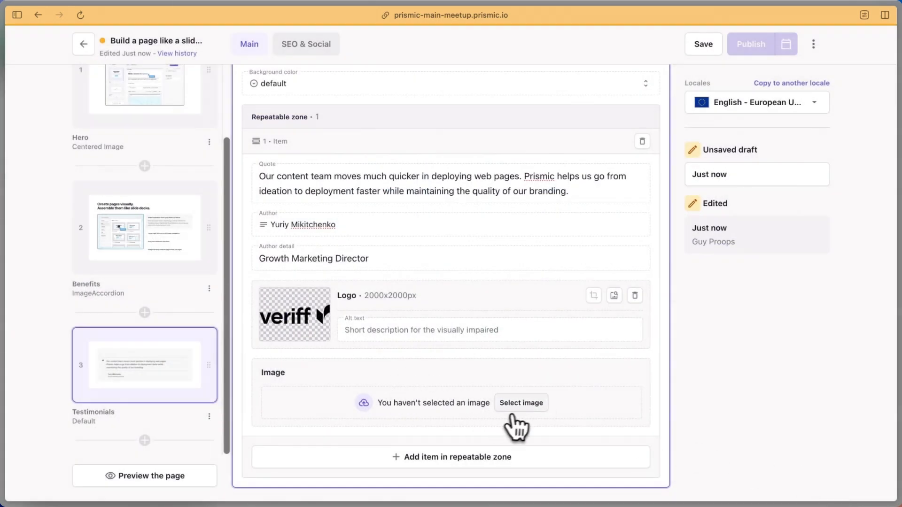
Put the yuri testimonial.avif portrait in the Image field, filtered by the same three tags
{"action": "left_click", "coordinate": [517, 404]}
{"action": "left_click", "coordinate": [170, 114]}
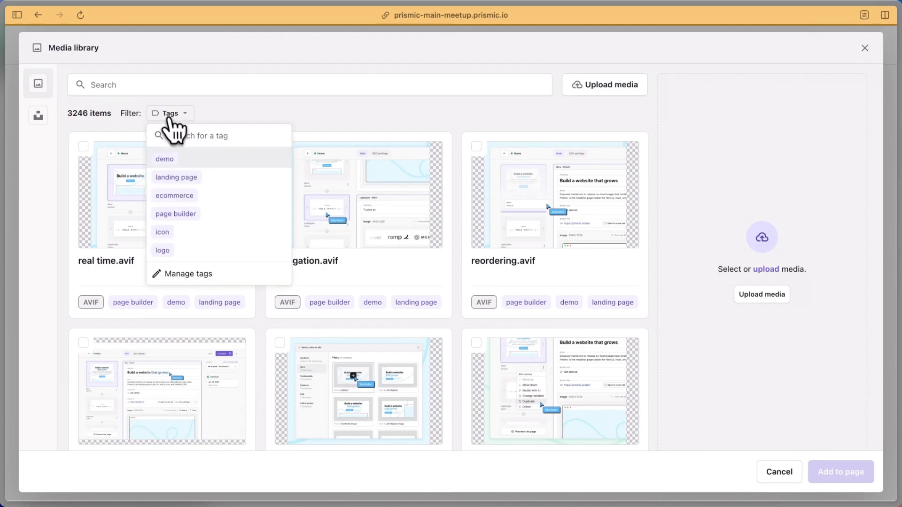
{"action": "left_click", "coordinate": [192, 166]}
{"action": "left_click", "coordinate": [177, 114]}
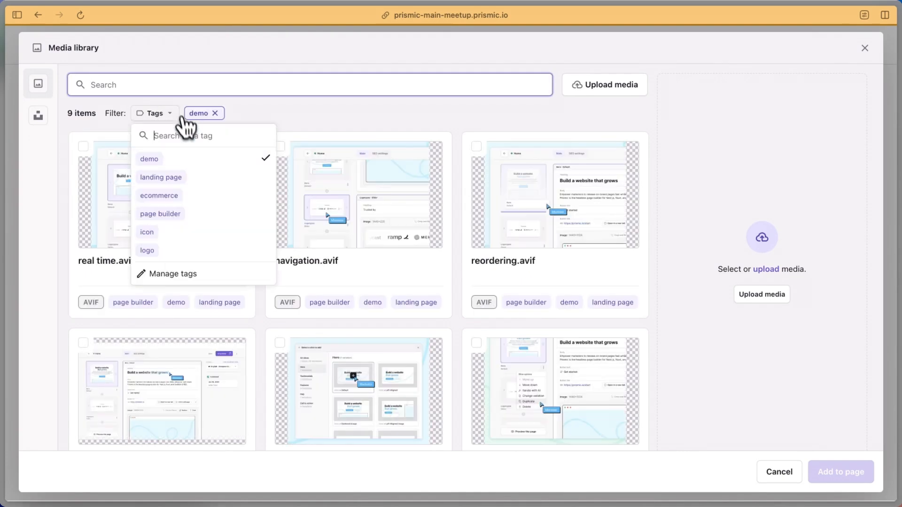
{"action": "left_click", "coordinate": [178, 176]}
{"action": "left_click", "coordinate": [167, 114]}
{"action": "left_click", "coordinate": [180, 212]}
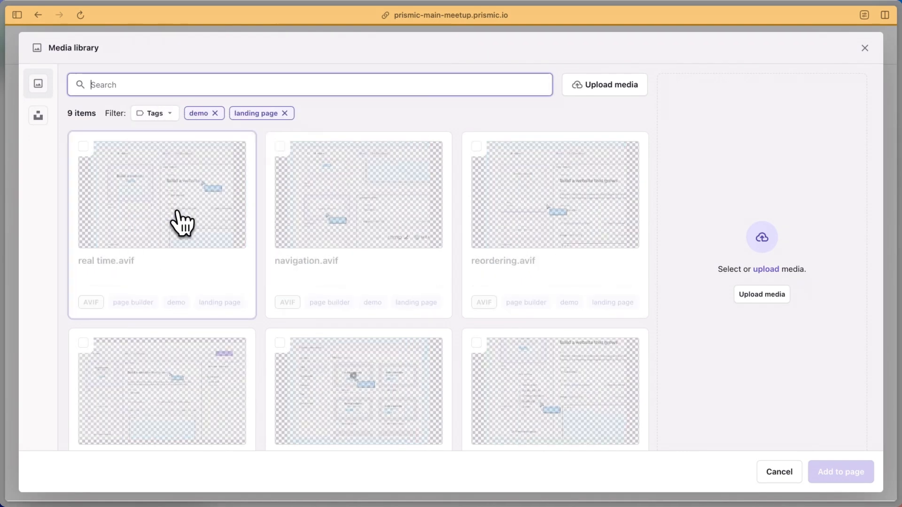
{"action": "scroll", "coordinate": [238, 272], "scroll_direction": "down", "scroll_amount": 5}
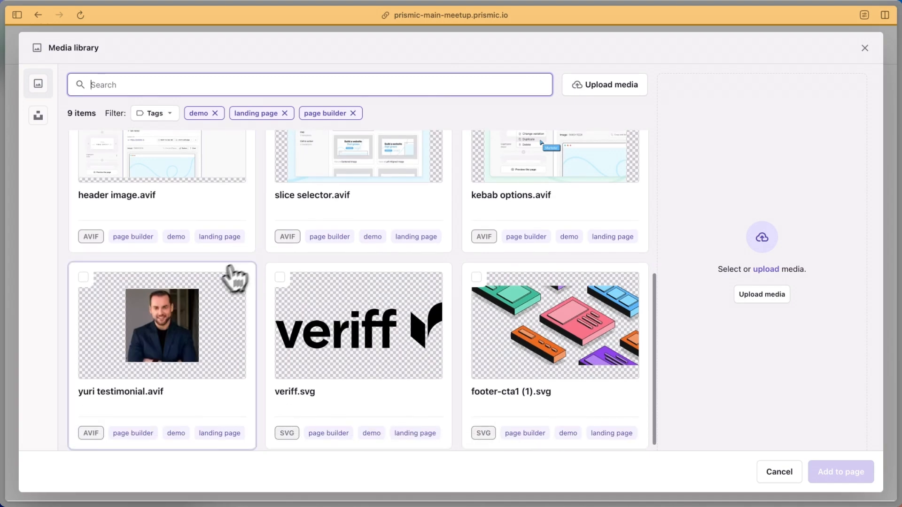
{"action": "left_click", "coordinate": [231, 277]}
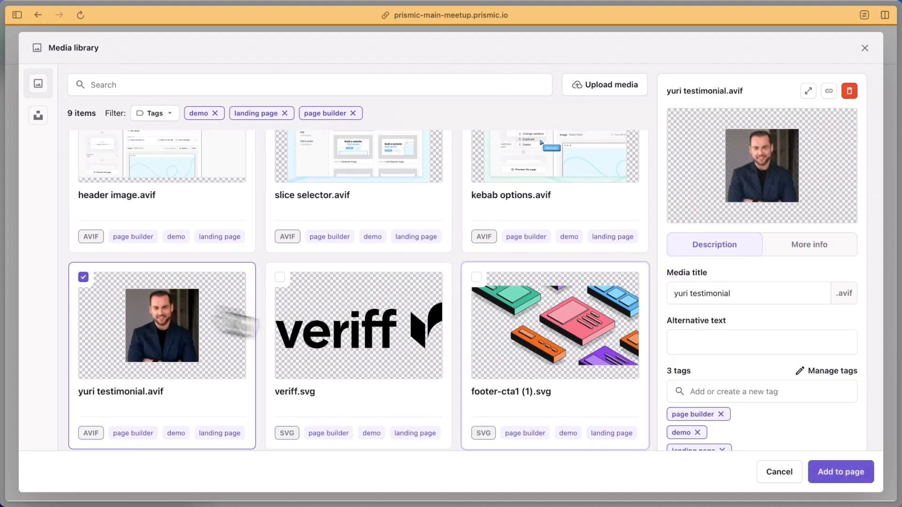
{"action": "left_click", "coordinate": [830, 481]}
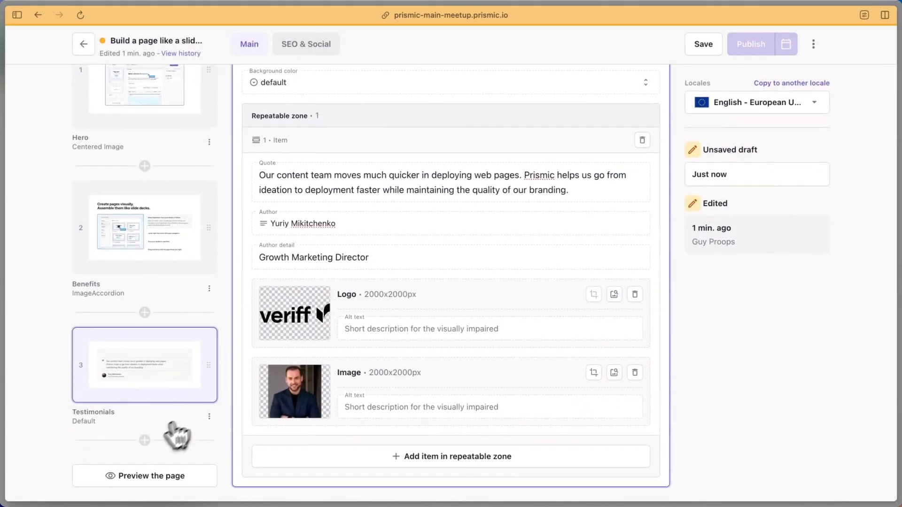
Insert a CallToAction slice with its Illustrated variation below the Testimonials slice
{"action": "left_click", "coordinate": [144, 440]}
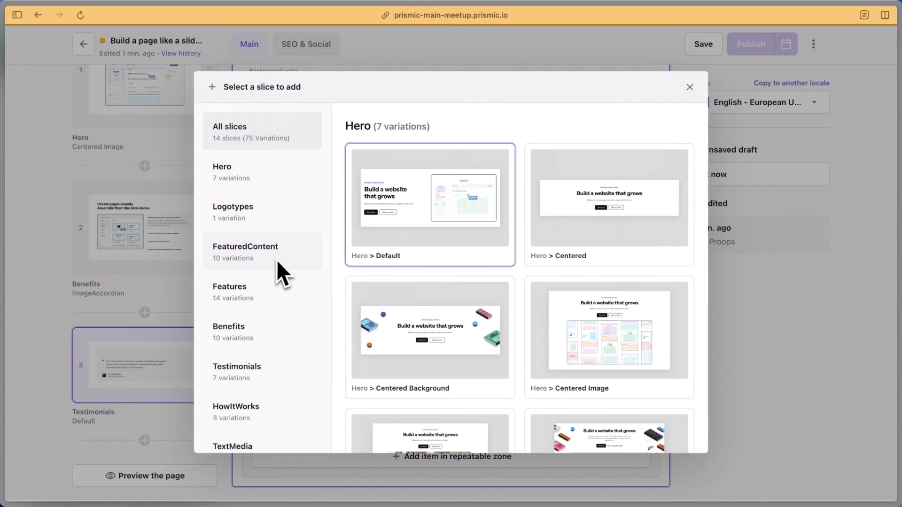
{"action": "scroll", "coordinate": [255, 303], "scroll_direction": "down", "scroll_amount": 4}
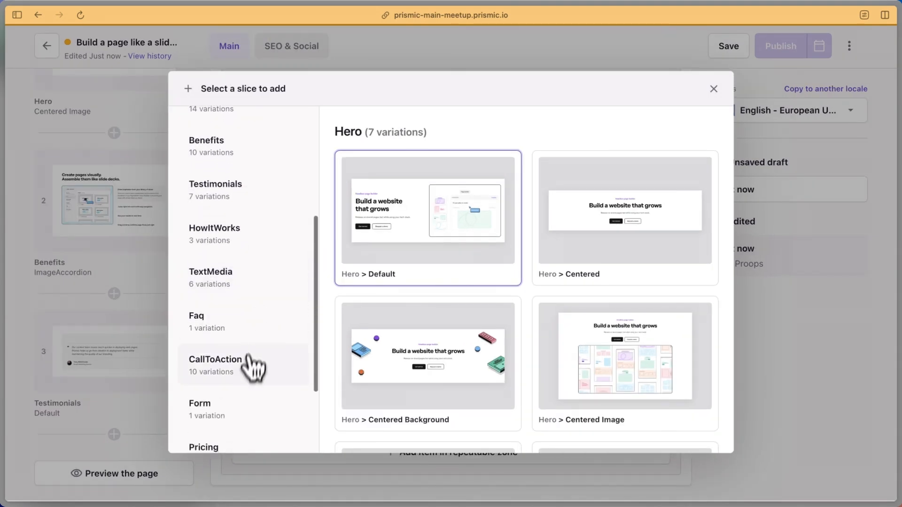
{"action": "left_click", "coordinate": [241, 371]}
{"action": "scroll", "coordinate": [413, 277], "scroll_direction": "down", "scroll_amount": 3}
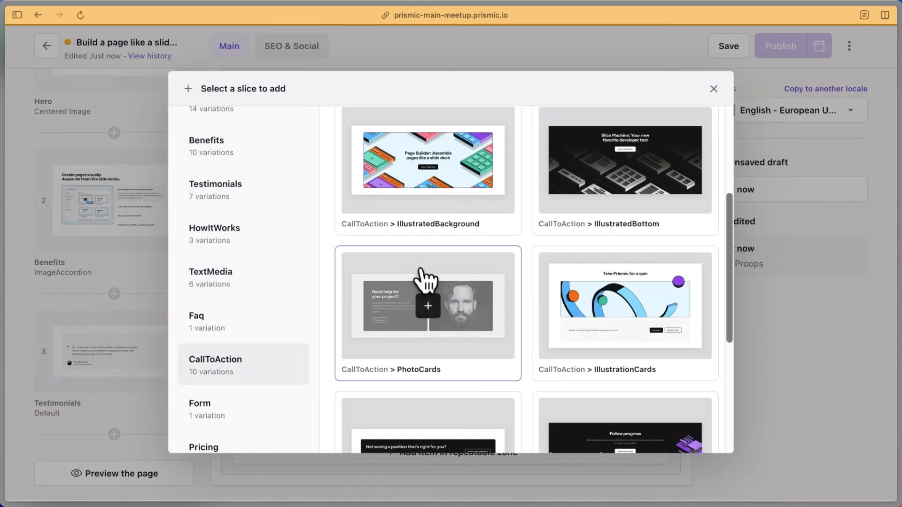
{"action": "scroll", "coordinate": [425, 282], "scroll_direction": "down", "scroll_amount": 5}
{"action": "scroll", "coordinate": [427, 302], "scroll_direction": "up", "scroll_amount": 8}
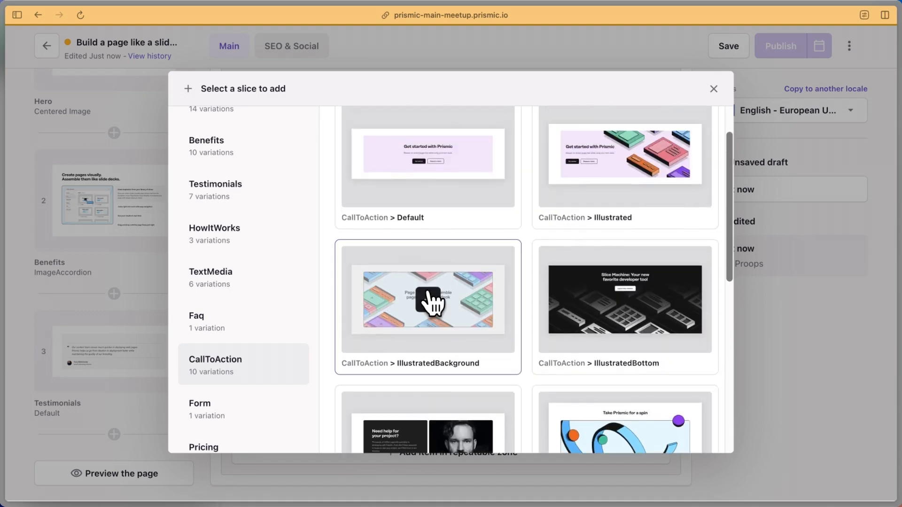
{"action": "scroll", "coordinate": [429, 301], "scroll_direction": "up", "scroll_amount": 1}
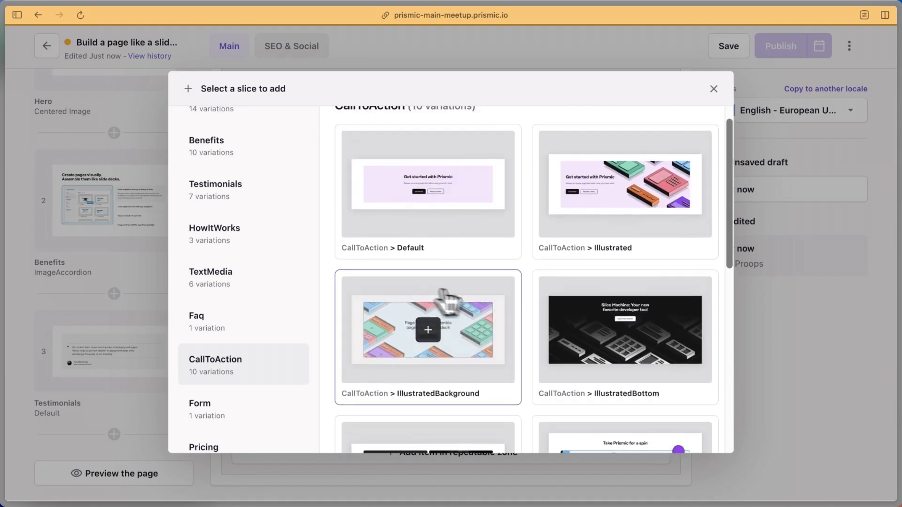
{"action": "left_click", "coordinate": [626, 188]}
Fill the CallToAction Heading with 'Take the Page Builder for a spin' copied from the Notion notes
{"action": "scroll", "coordinate": [136, 358], "scroll_direction": "down", "scroll_amount": 3}
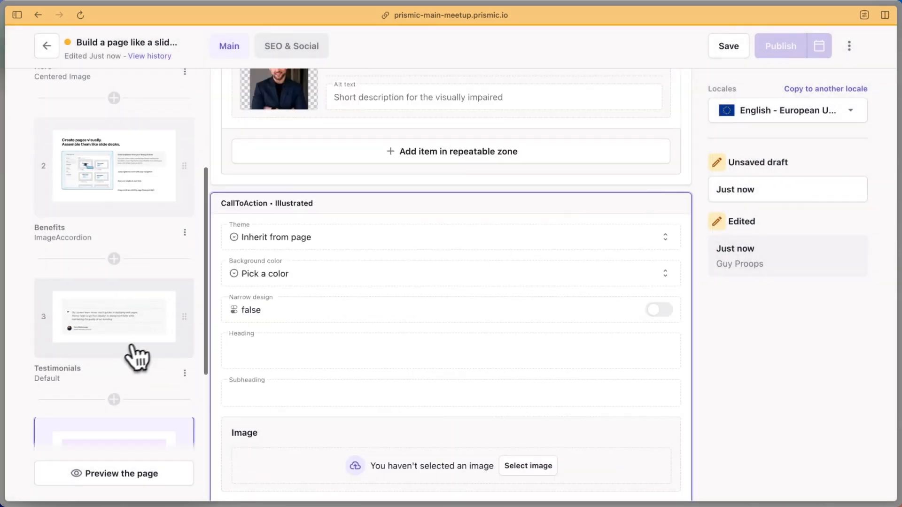
{"action": "left_click", "coordinate": [123, 366]}
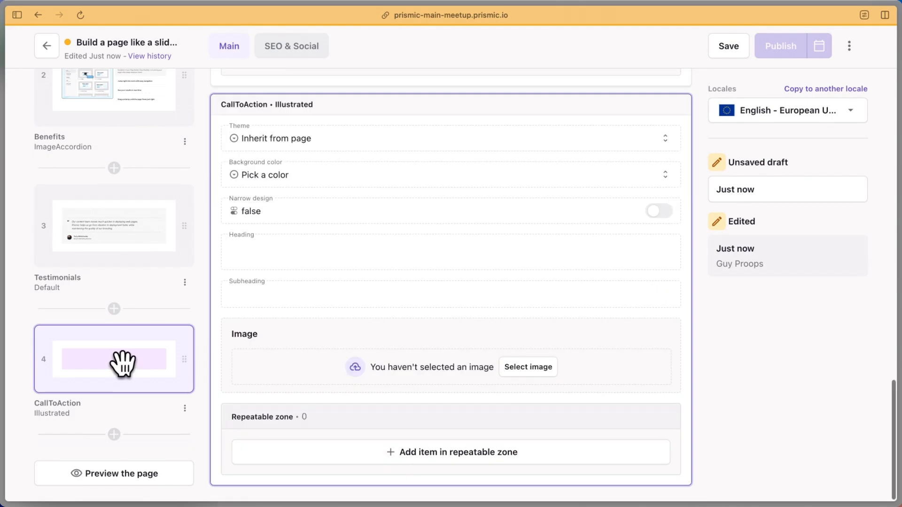
{"action": "key", "text": "super+Tab"}
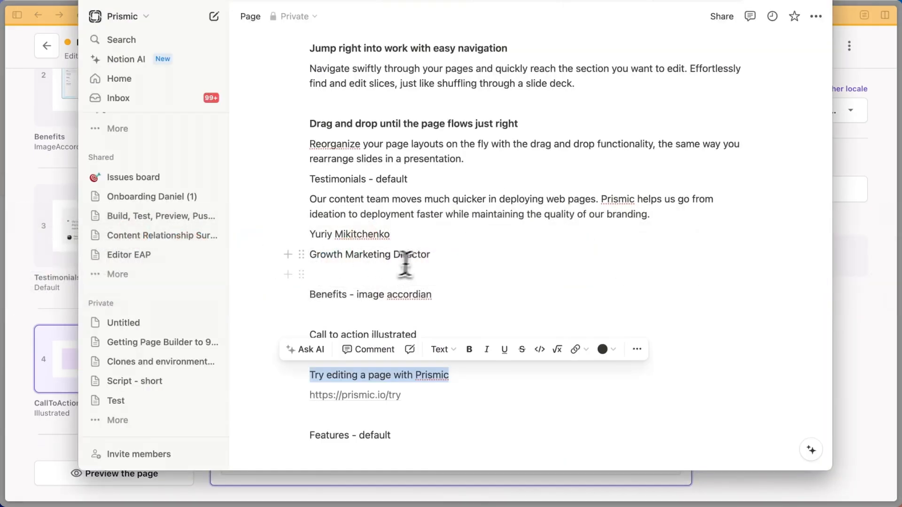
{"action": "left_click", "coordinate": [437, 255]}
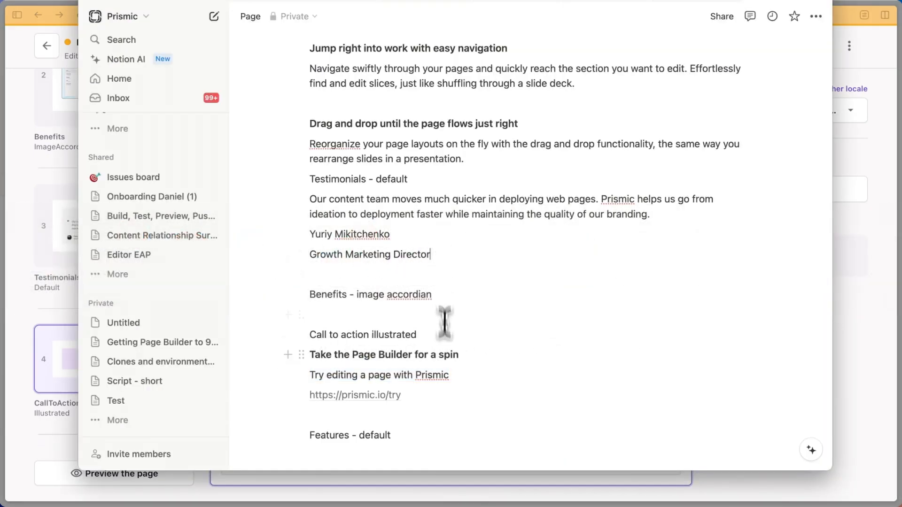
{"action": "left_click_drag", "start_coordinate": [470, 358], "coordinate": [309, 355]}
{"action": "key", "text": "super+c"}
{"action": "key", "text": "super+Tab"}
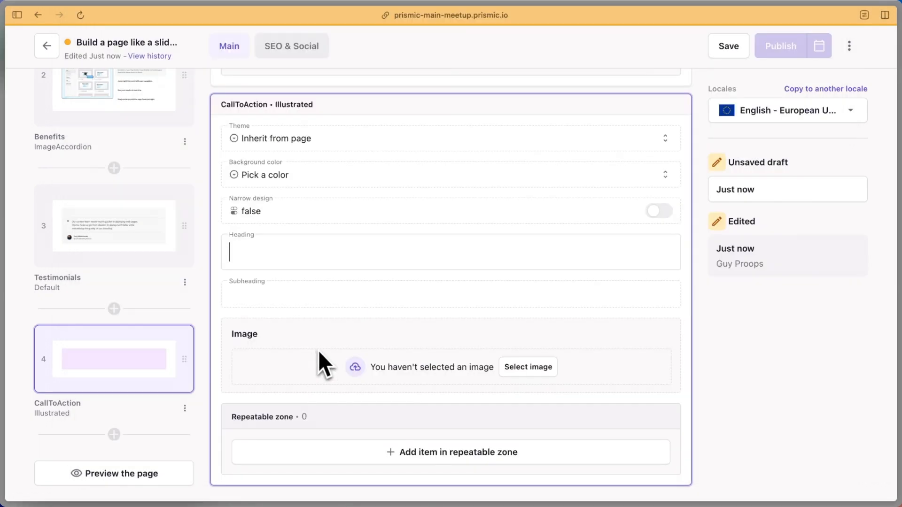
{"action": "key", "text": "super+v"}
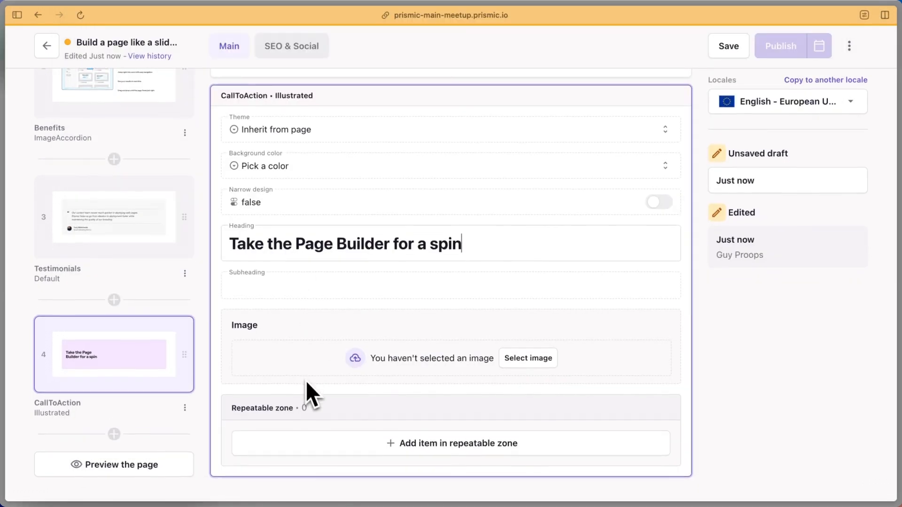
Add a link item whose label is copied from the notes, styled tertiary
{"action": "left_click", "coordinate": [455, 454]}
{"action": "scroll", "coordinate": [376, 357], "scroll_direction": "down", "scroll_amount": 3}
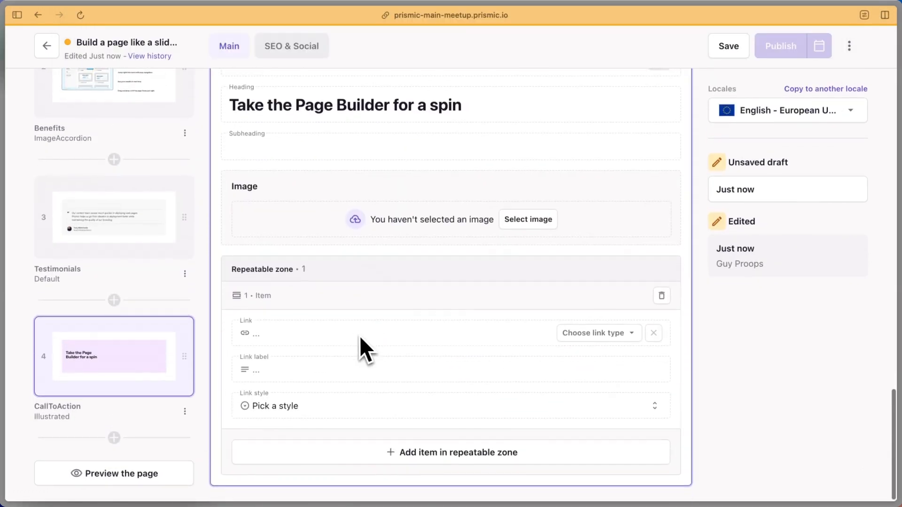
{"action": "left_click", "coordinate": [324, 367]}
{"action": "key", "text": "super+Tab"}
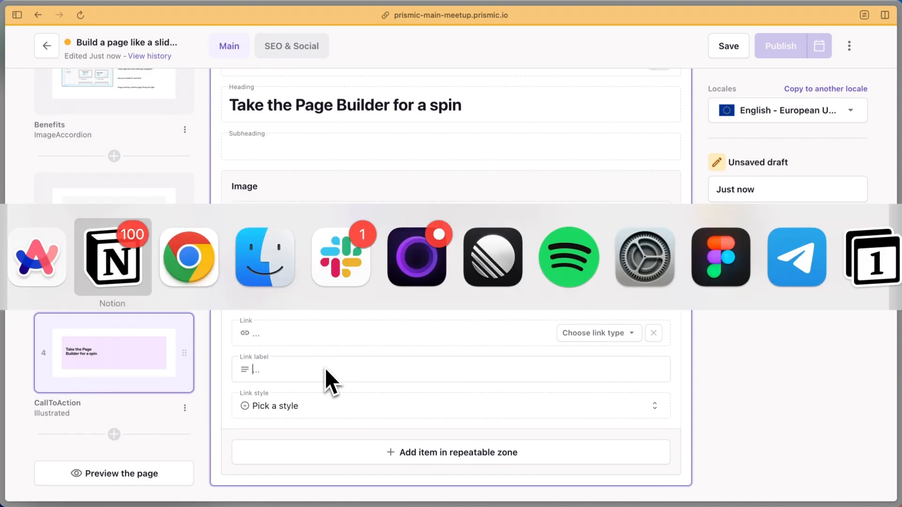
{"action": "left_click", "coordinate": [466, 379]}
{"action": "left_click_drag", "start_coordinate": [467, 379], "coordinate": [310, 376]}
{"action": "key", "text": "super+c"}
{"action": "key", "text": "super+Tab"}
{"action": "key", "text": "super+v"}
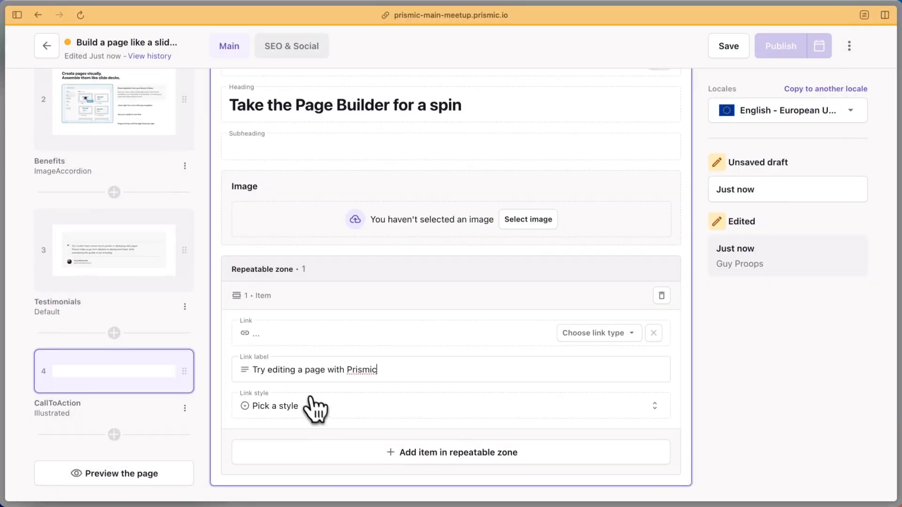
{"action": "left_click", "coordinate": [312, 405]}
{"action": "left_click", "coordinate": [300, 470]}
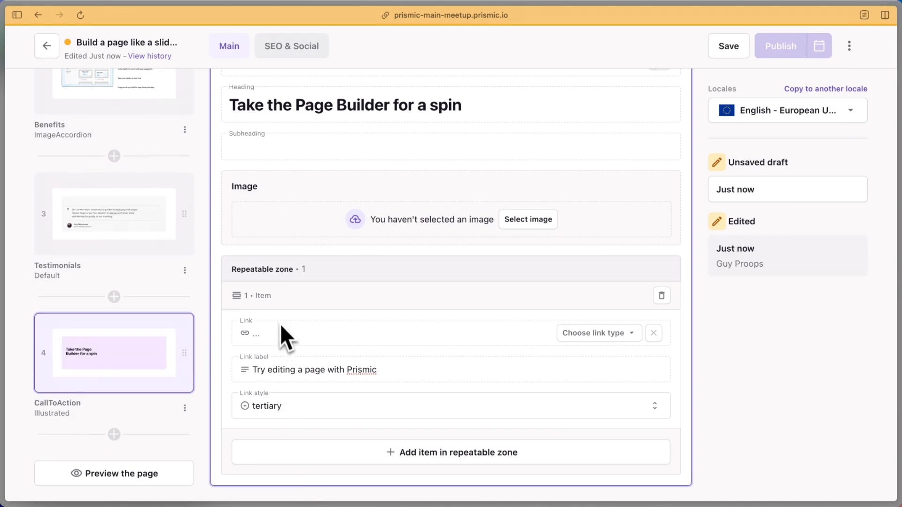
{"action": "key", "text": "super+Tab"}
{"action": "left_click", "coordinate": [426, 295]}
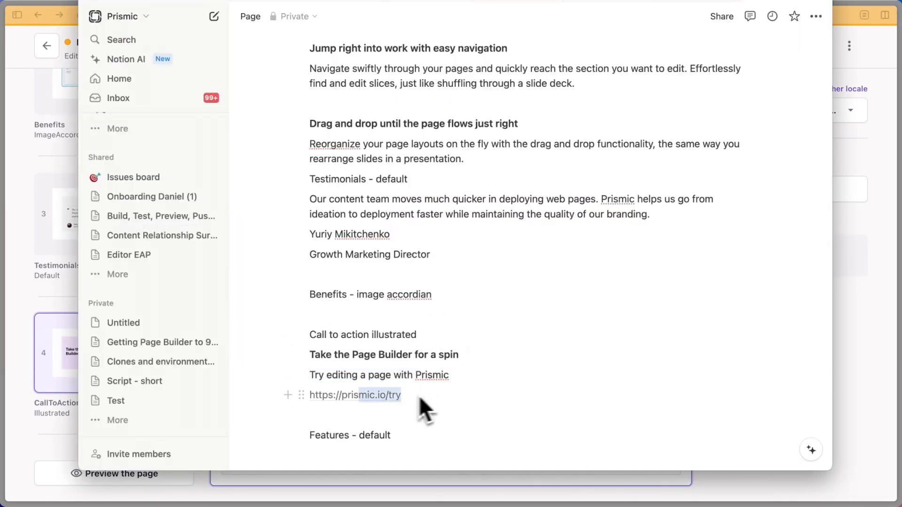
{"action": "key", "text": "super+Tab"}
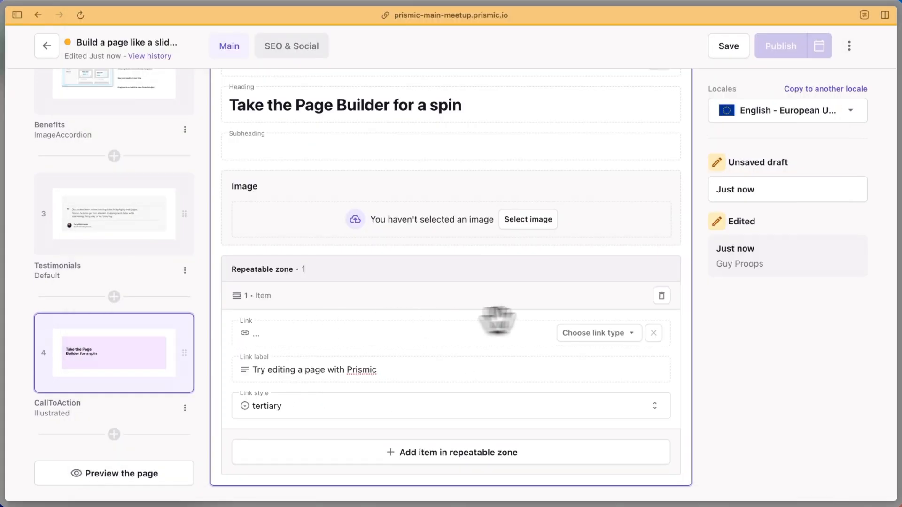
{"action": "left_click", "coordinate": [593, 332]}
{"action": "left_click", "coordinate": [577, 333]}
{"action": "key", "text": "super+v"}
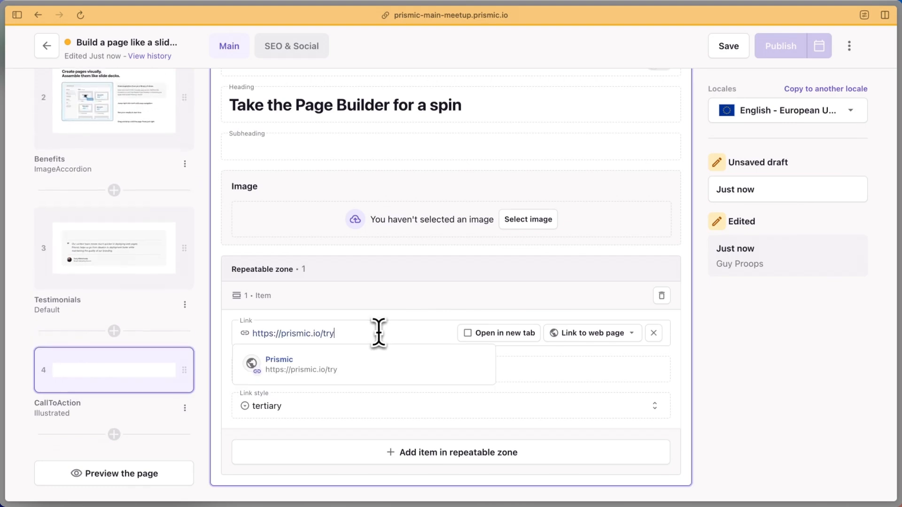
{"action": "left_click", "coordinate": [469, 333]}
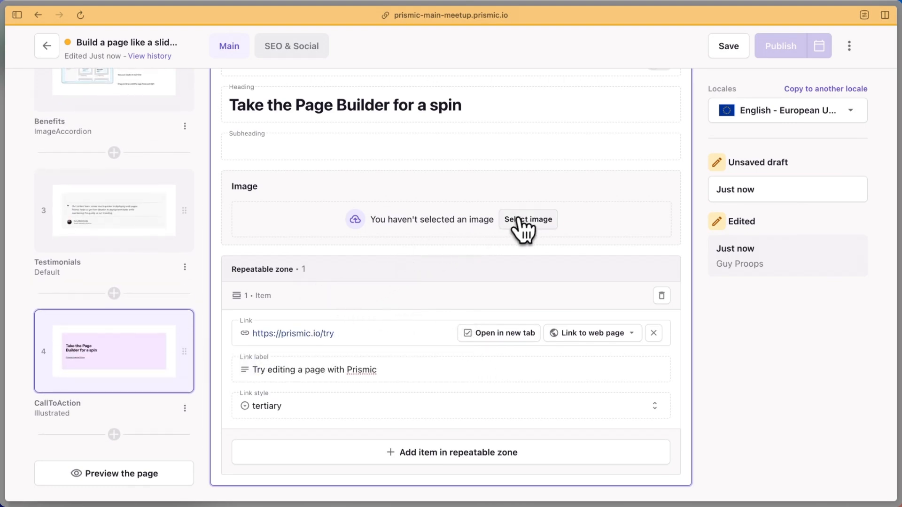
Filter media by the demo, landing page and page builder tags and add footer-cta1 (1).svg as the slice image
{"action": "left_click", "coordinate": [518, 220]}
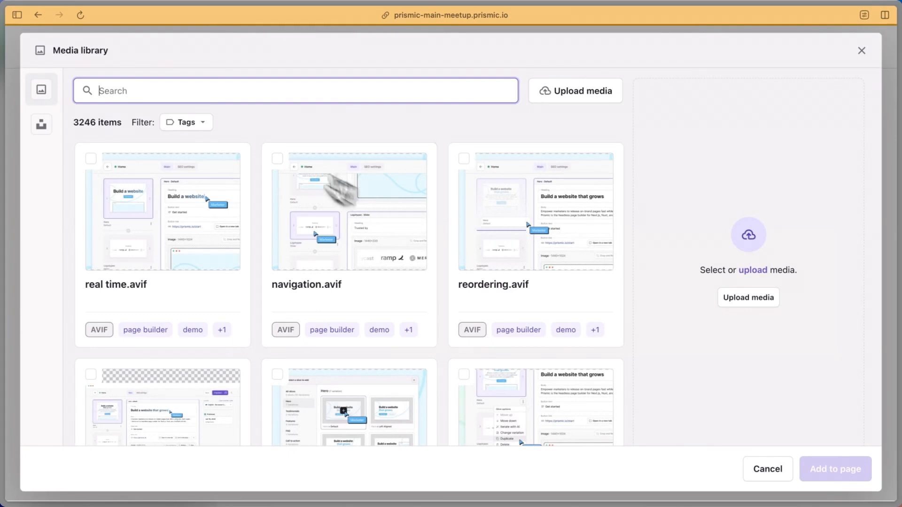
{"action": "left_click", "coordinate": [190, 123]}
{"action": "left_click", "coordinate": [202, 176]}
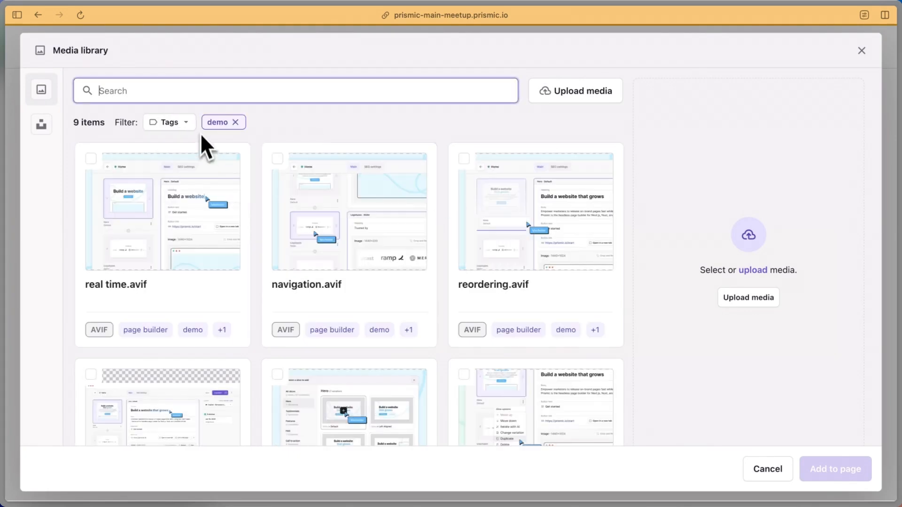
{"action": "left_click", "coordinate": [169, 122]}
{"action": "left_click", "coordinate": [193, 193]}
{"action": "left_click", "coordinate": [170, 123]}
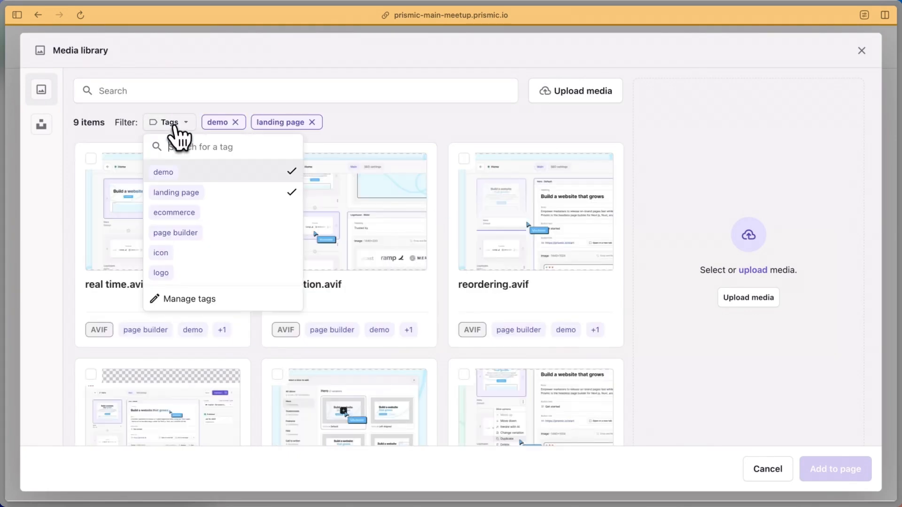
{"action": "left_click", "coordinate": [188, 230]}
{"action": "scroll", "coordinate": [310, 293], "scroll_direction": "down", "scroll_amount": 7}
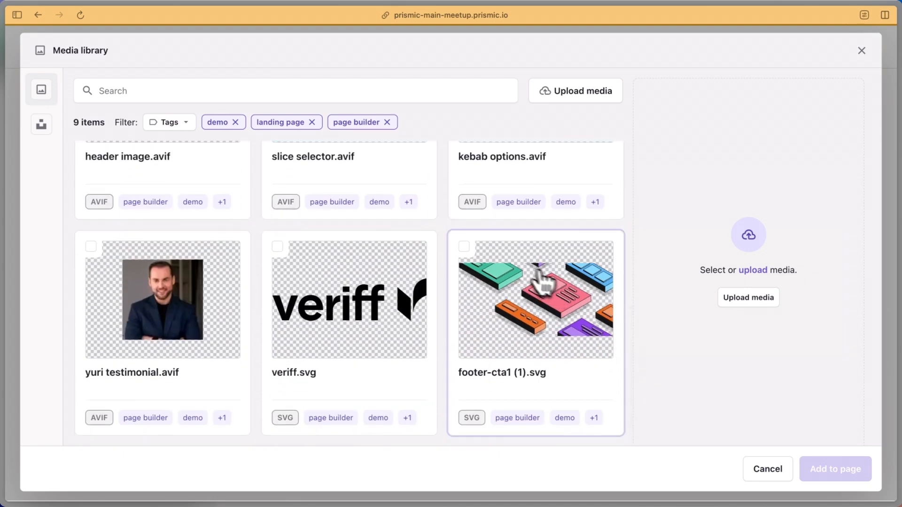
{"action": "left_click", "coordinate": [465, 247]}
{"action": "left_click", "coordinate": [817, 466]}
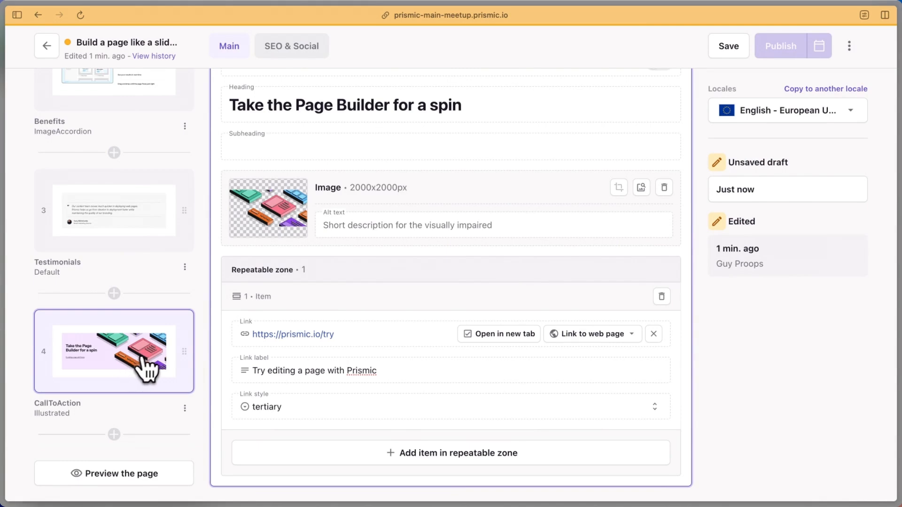
{"action": "scroll", "coordinate": [159, 256], "scroll_direction": "up", "scroll_amount": 5}
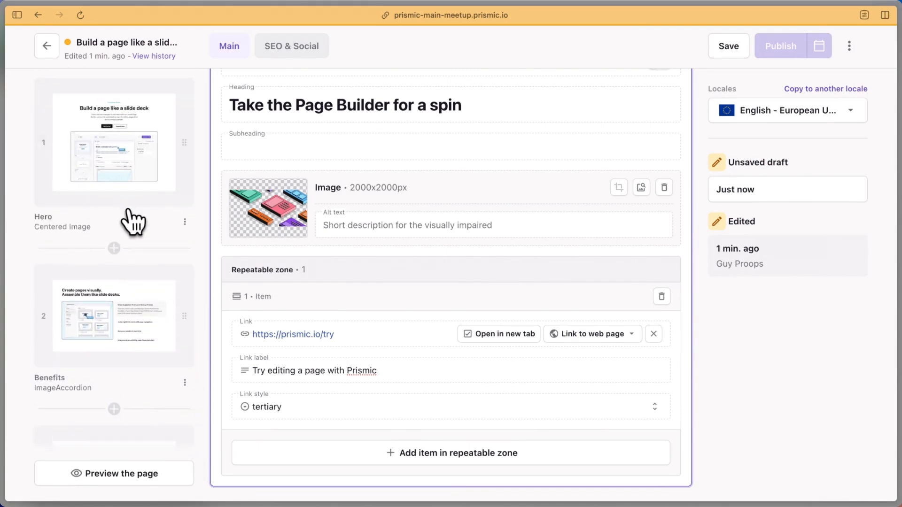
Scroll through the page's slice list to review it
{"action": "scroll", "coordinate": [131, 219], "scroll_direction": "down", "scroll_amount": 2}
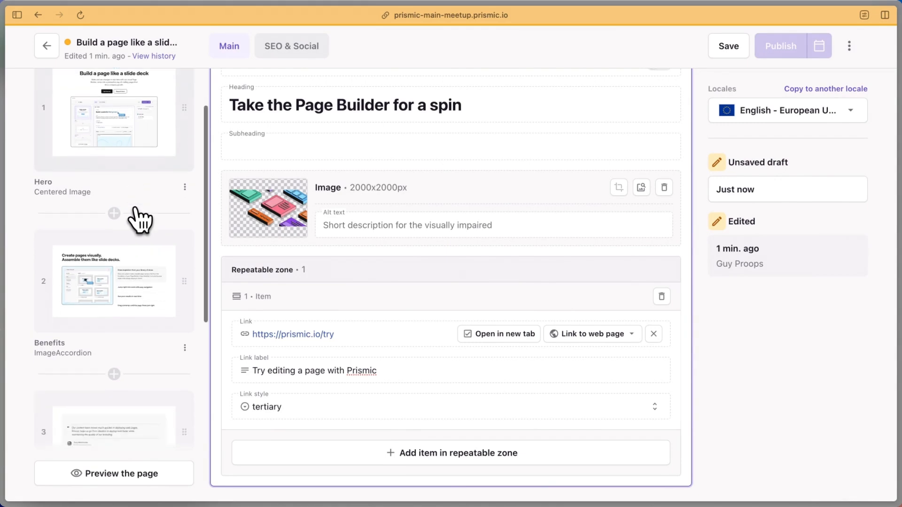
{"action": "scroll", "coordinate": [131, 219], "scroll_direction": "up", "scroll_amount": 3}
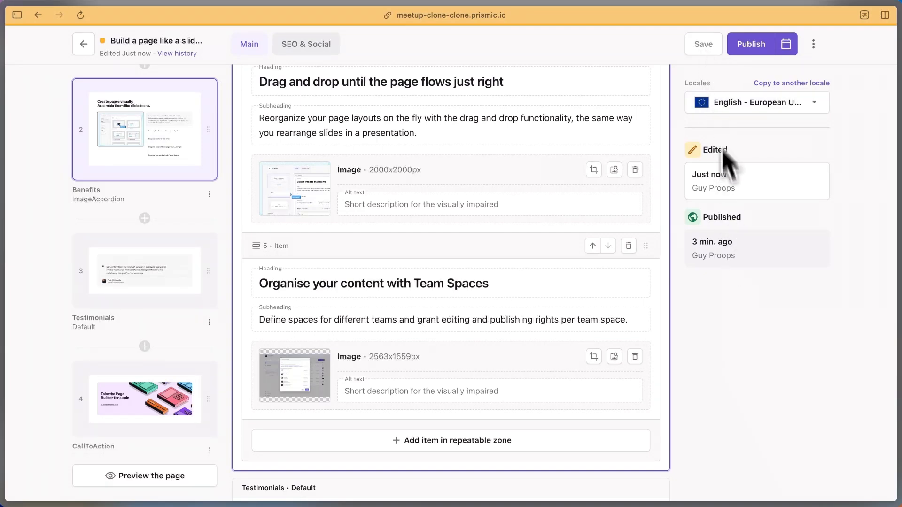
Add the page to the existing August release scheduled for 08/30/2024
{"action": "left_click", "coordinate": [786, 45]}
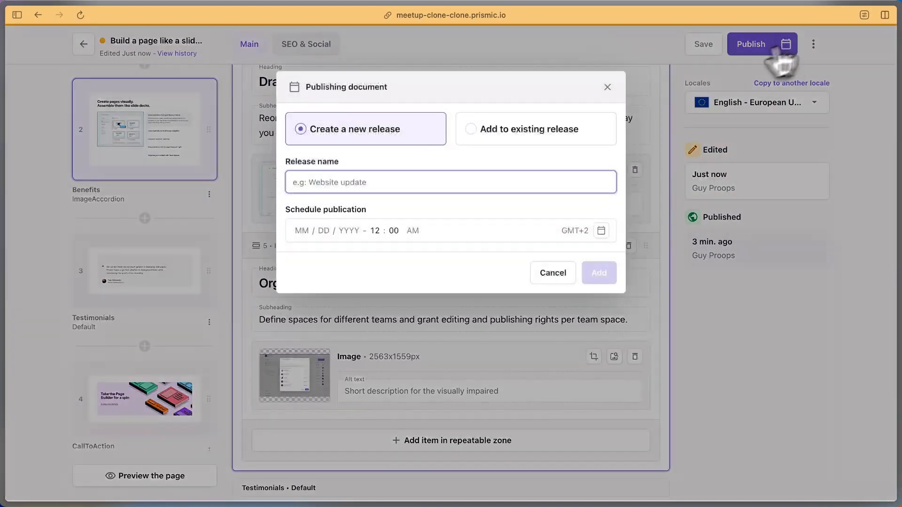
{"action": "left_click", "coordinate": [512, 139]}
{"action": "left_click", "coordinate": [437, 188]}
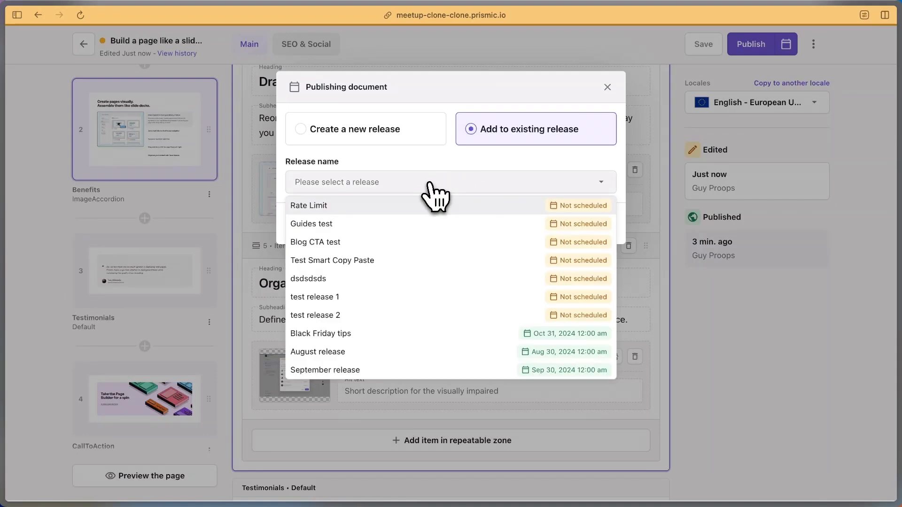
{"action": "left_click", "coordinate": [382, 352]}
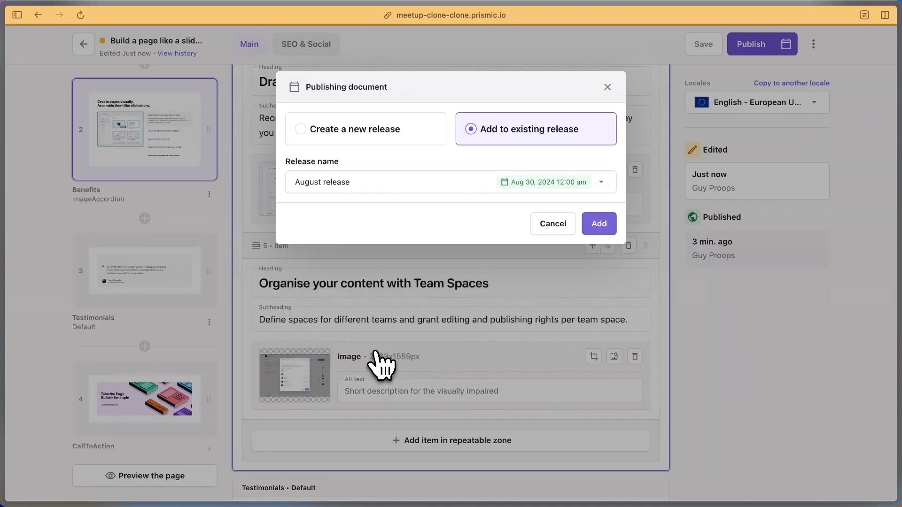
{"action": "left_click", "coordinate": [599, 224]}
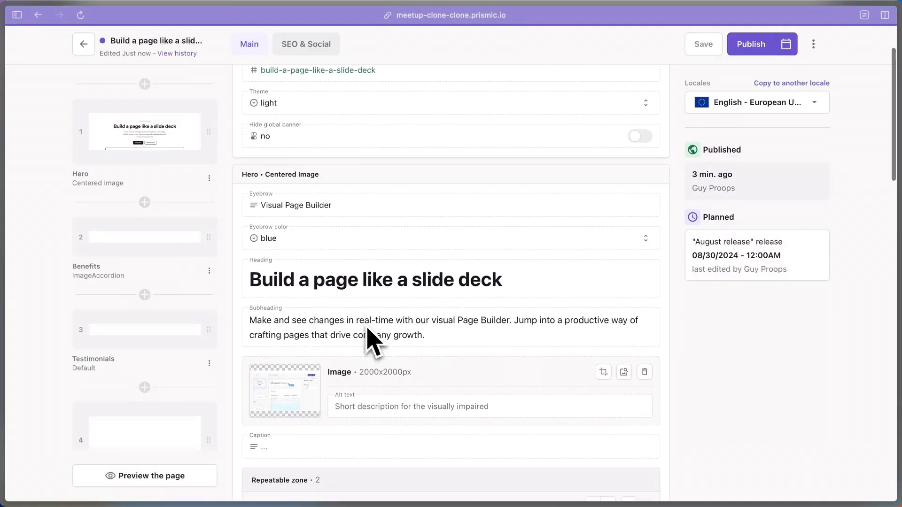
Add the page to the existing September release for 09/30/2024 as well
{"action": "scroll", "coordinate": [368, 329], "scroll_direction": "down", "scroll_amount": 5}
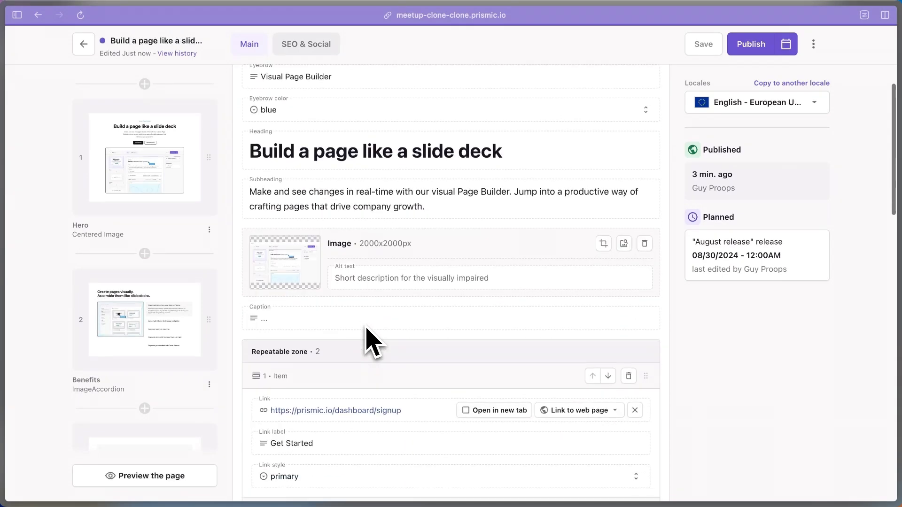
{"action": "left_click", "coordinate": [785, 45]}
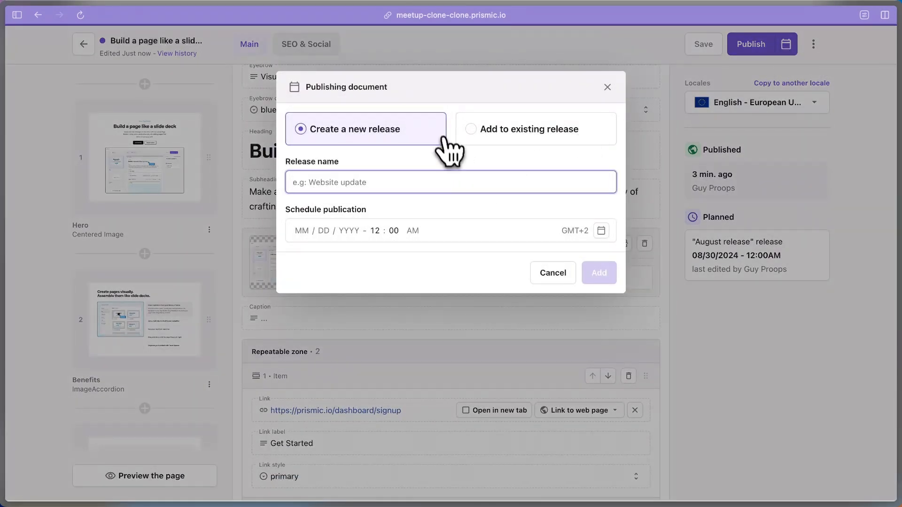
{"action": "left_click", "coordinate": [492, 135]}
{"action": "left_click", "coordinate": [463, 183]}
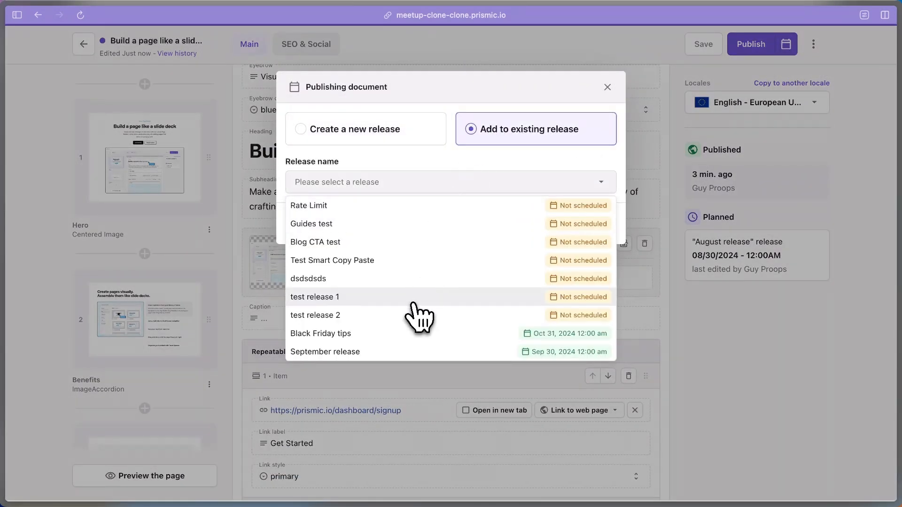
{"action": "left_click", "coordinate": [400, 352]}
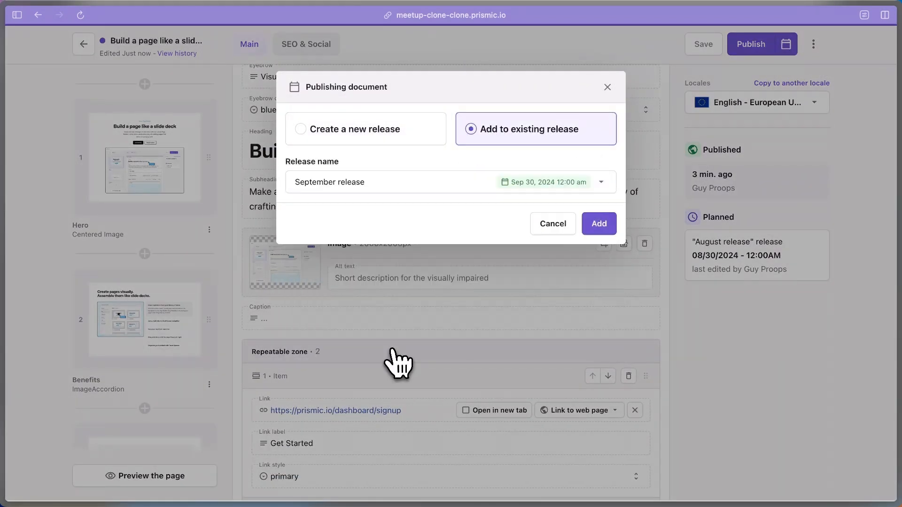
{"action": "left_click", "coordinate": [603, 227]}
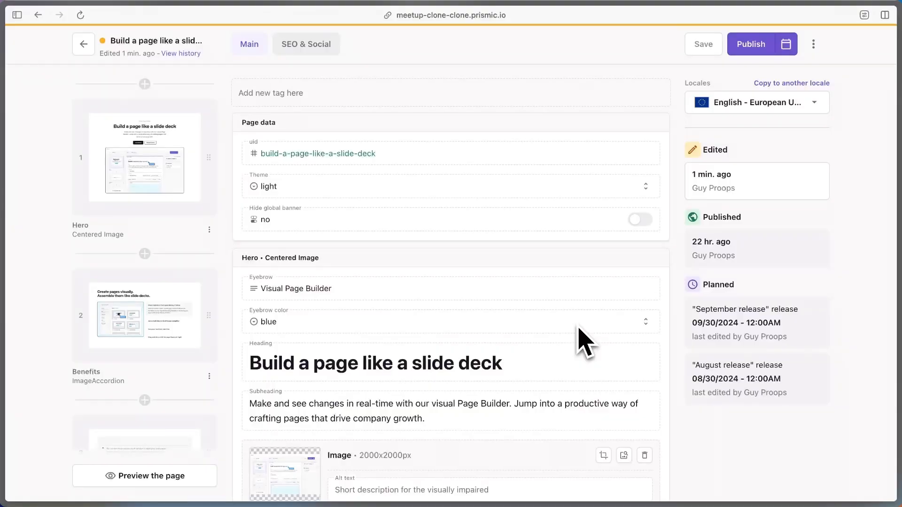
Use Copy to another locale to translate the page with AI into French - France
{"action": "left_click", "coordinate": [790, 86]}
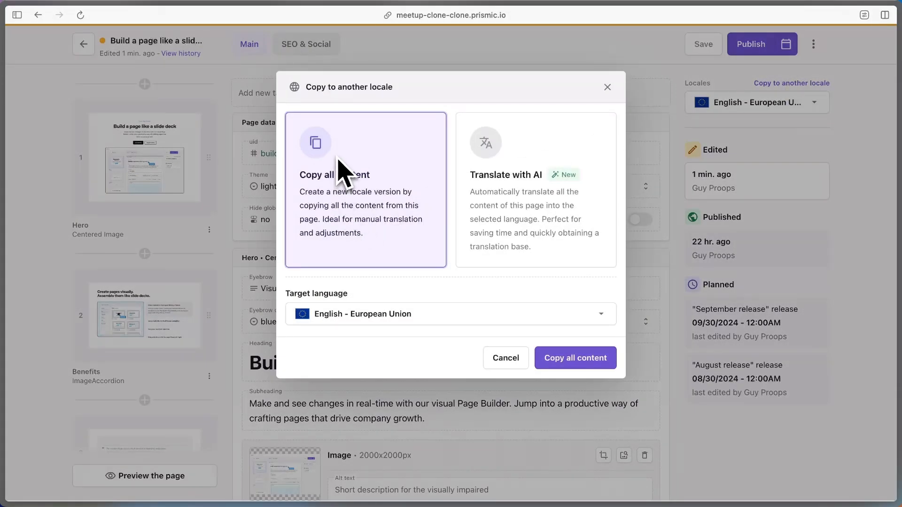
{"action": "left_click", "coordinate": [532, 171]}
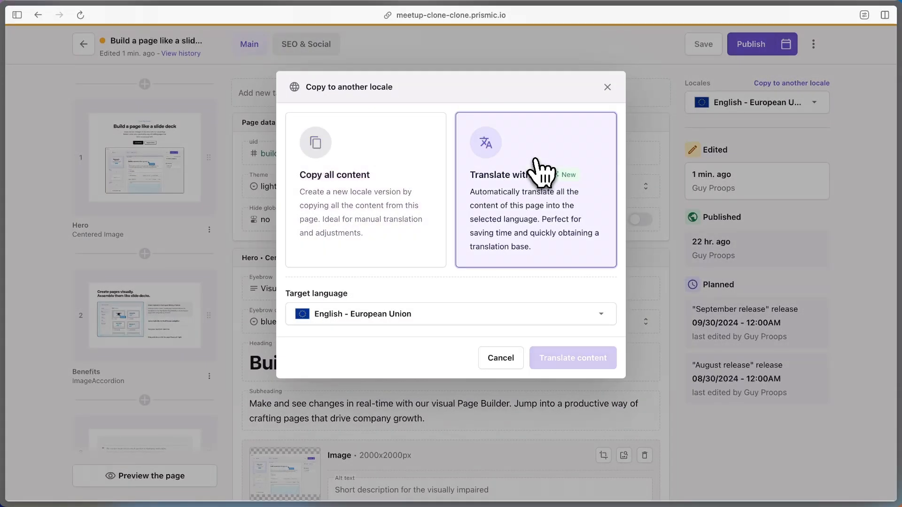
{"action": "left_click", "coordinate": [475, 314]}
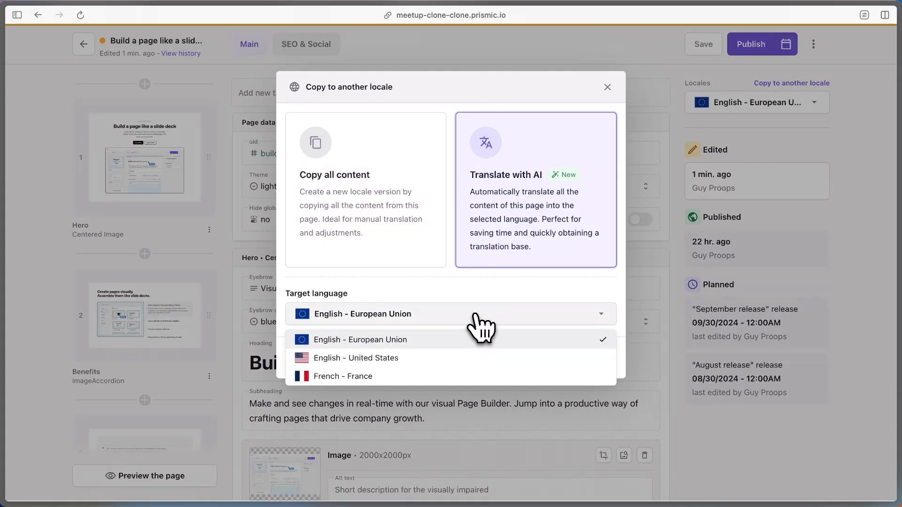
{"action": "left_click", "coordinate": [389, 376]}
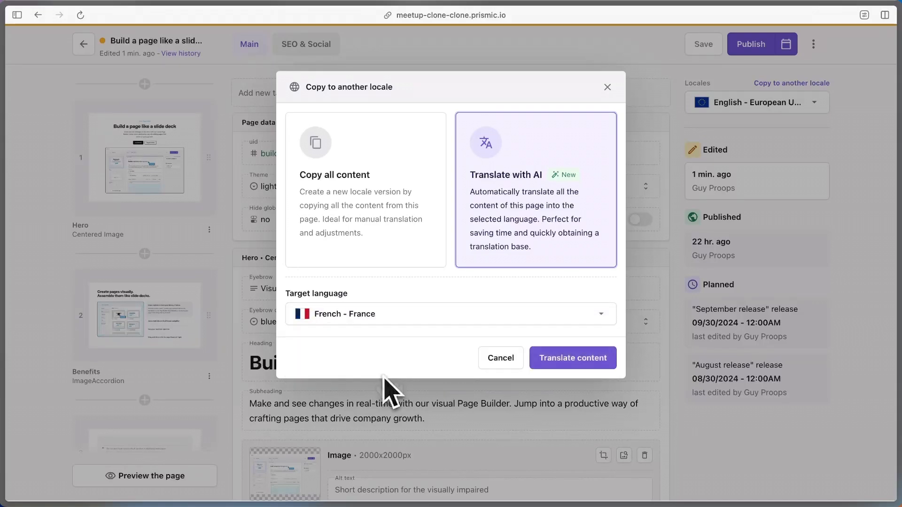
{"action": "left_click", "coordinate": [596, 364]}
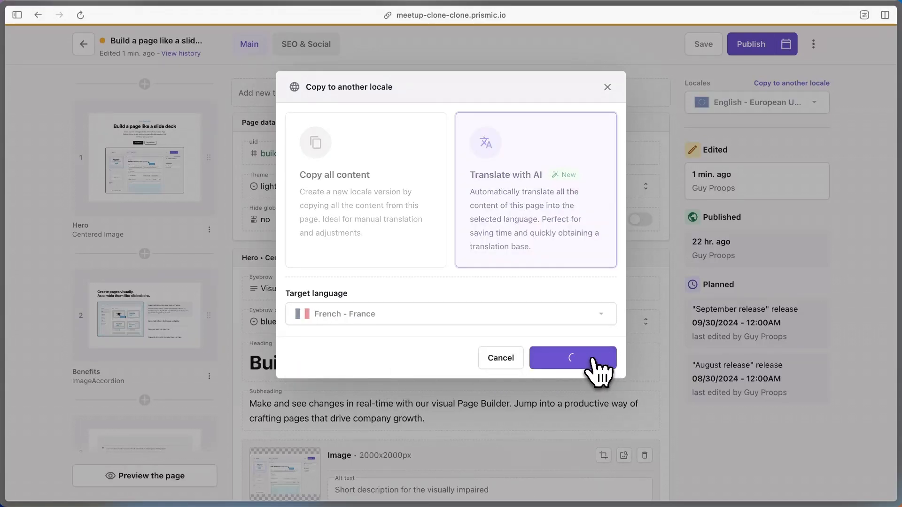